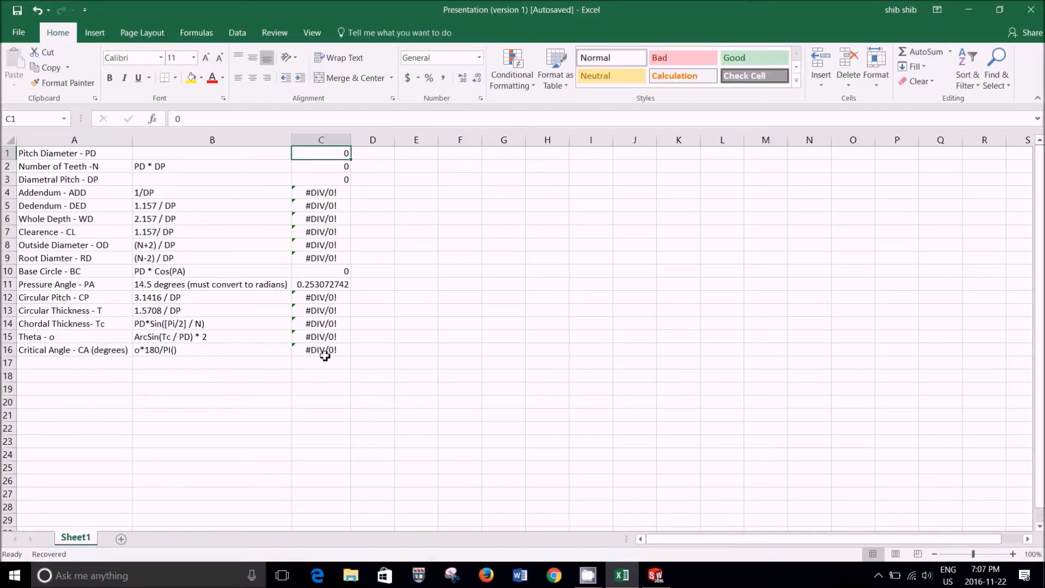
# Set the pitch diameter to 6 and the diametral pitch to 10 in the gear calculation sheet.
pyautogui.click(195, 154)
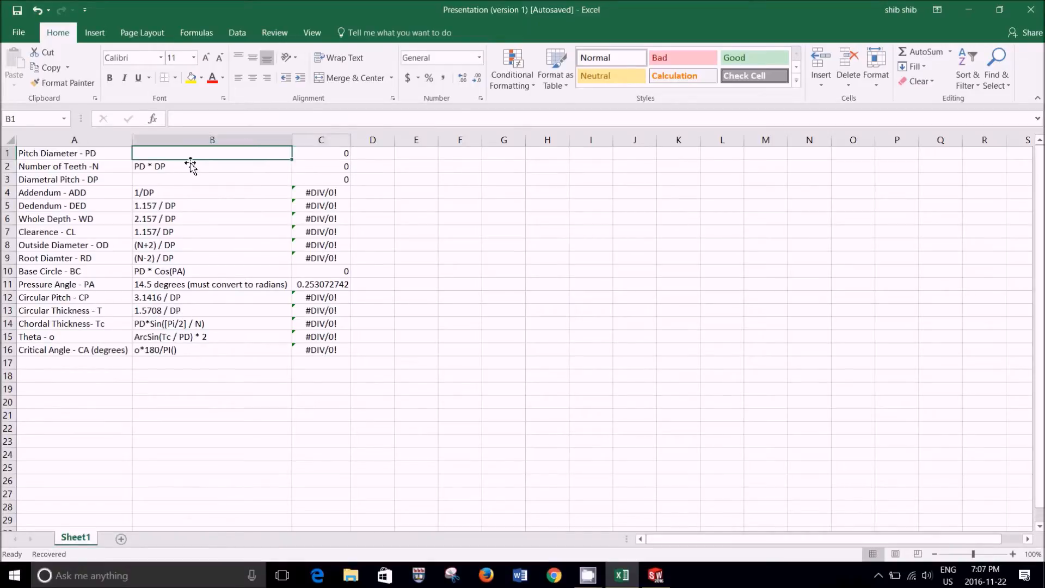
pyautogui.click(183, 178)
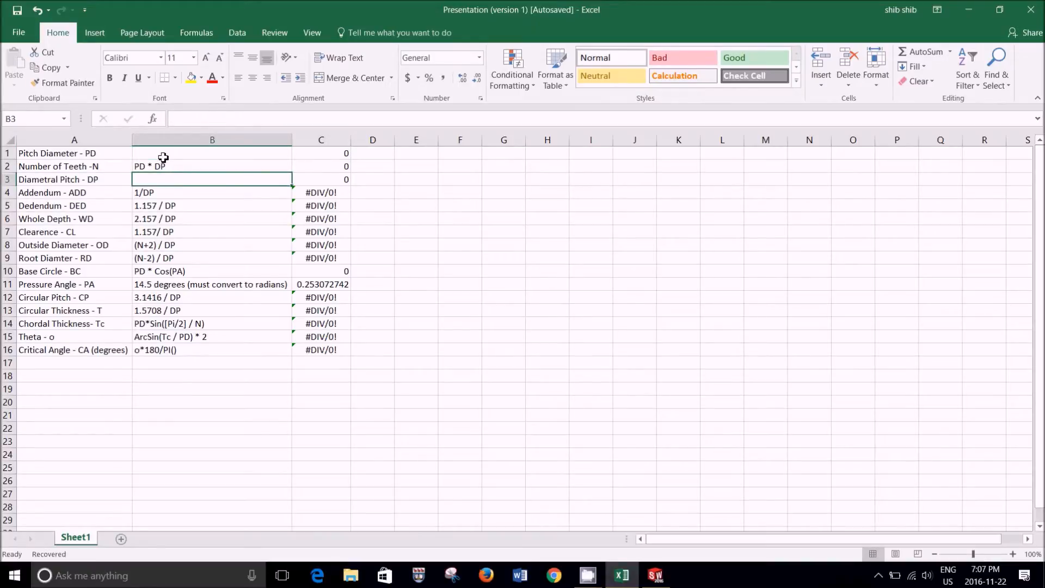
pyautogui.doubleClick(343, 155)
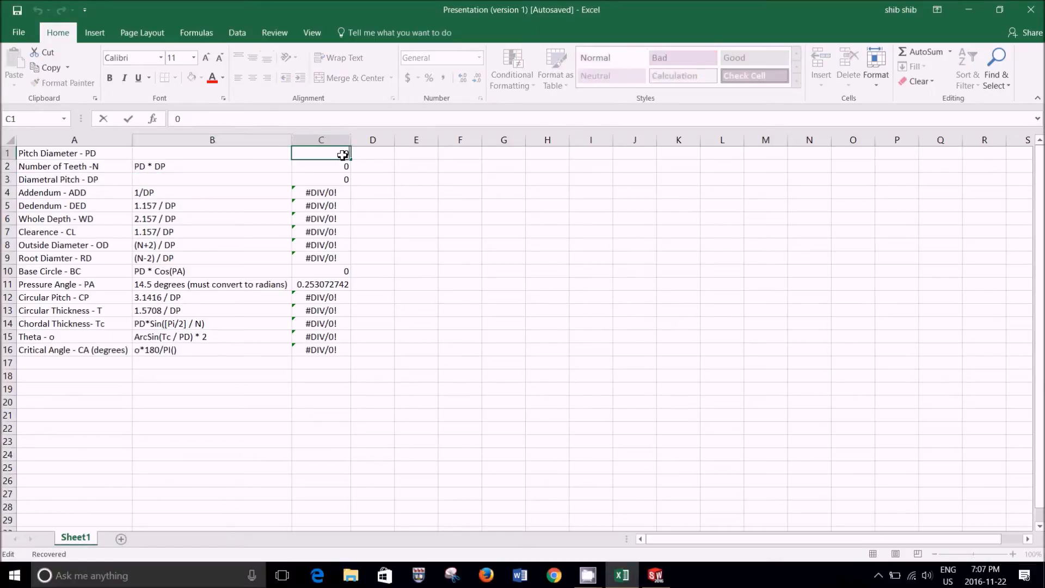
pyautogui.write('6')
pyautogui.press('Return')
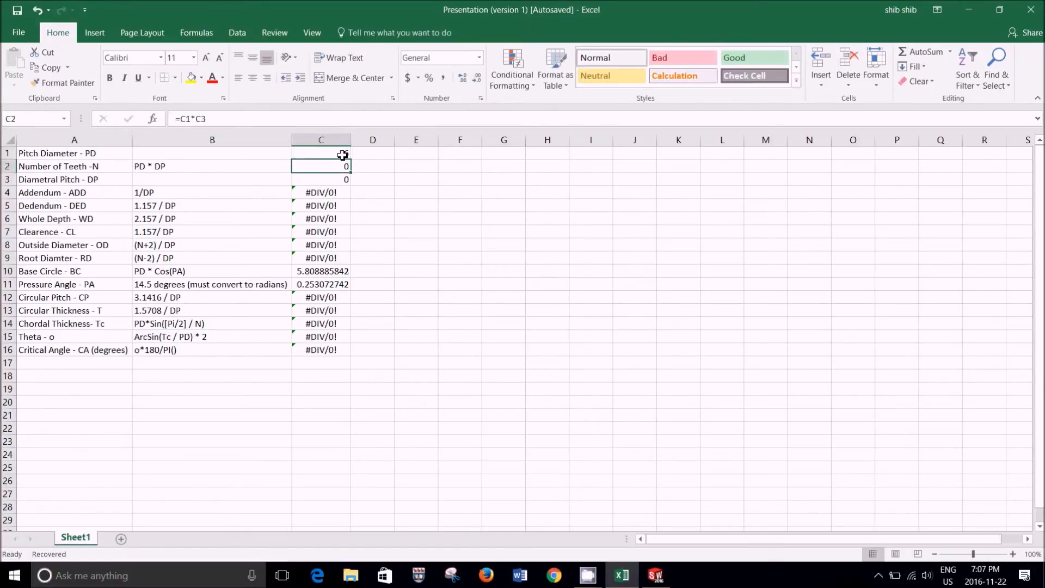
pyautogui.doubleClick(334, 182)
pyautogui.press('Return')
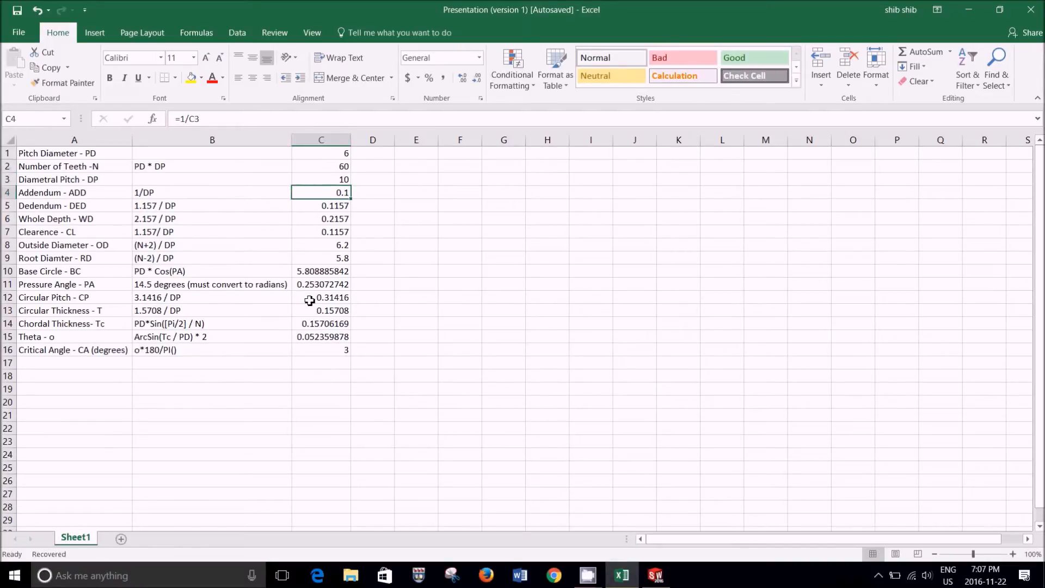
pyautogui.click(669, 350)
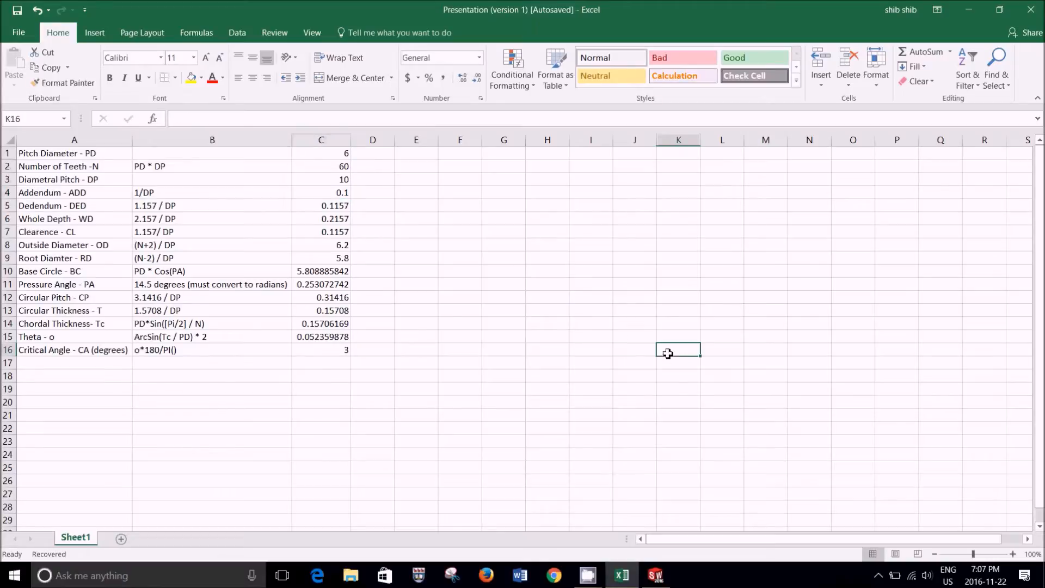
# Switch to SOLIDWORKS, create a new part and start a sketch on the Front Plane.
pyautogui.click(648, 572)
pyautogui.click(59, 7)
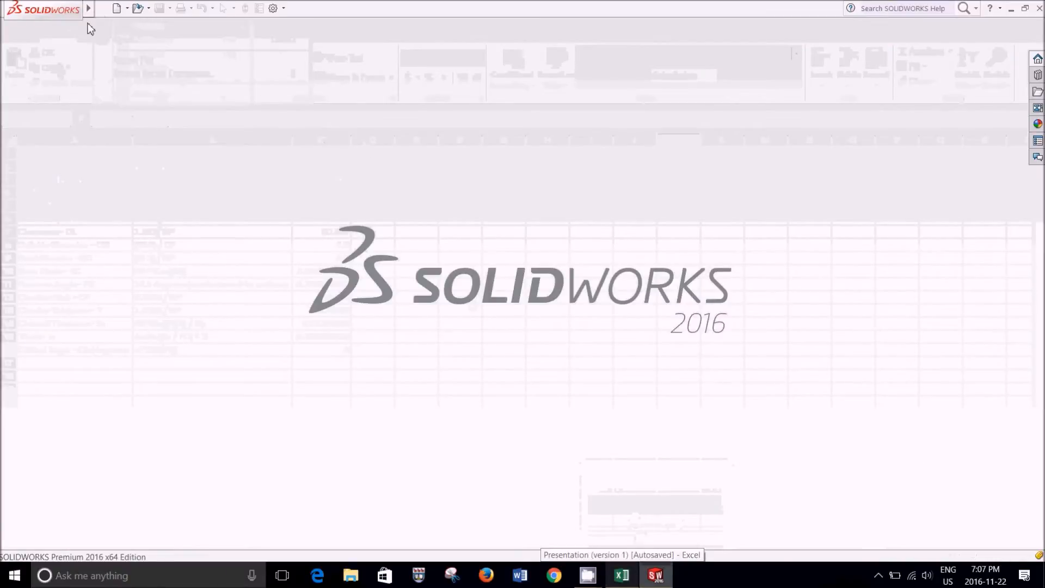
pyautogui.click(114, 9)
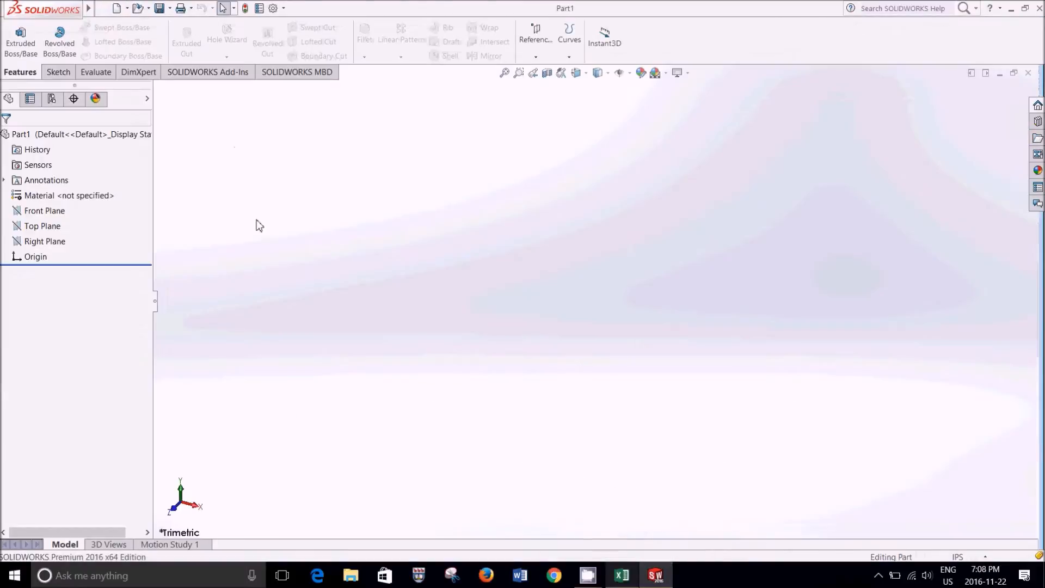
pyautogui.click(58, 72)
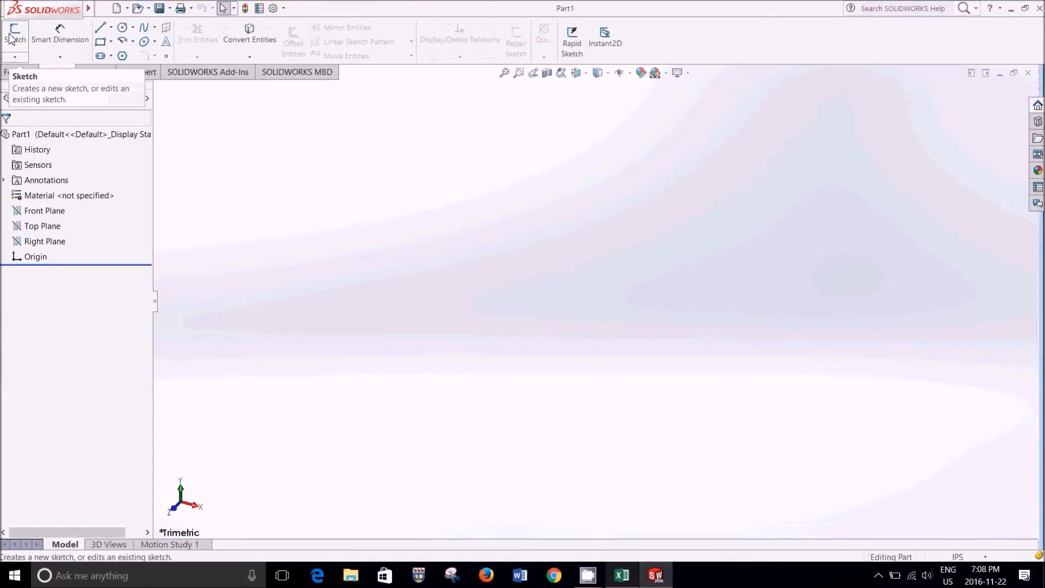
pyautogui.click(12, 37)
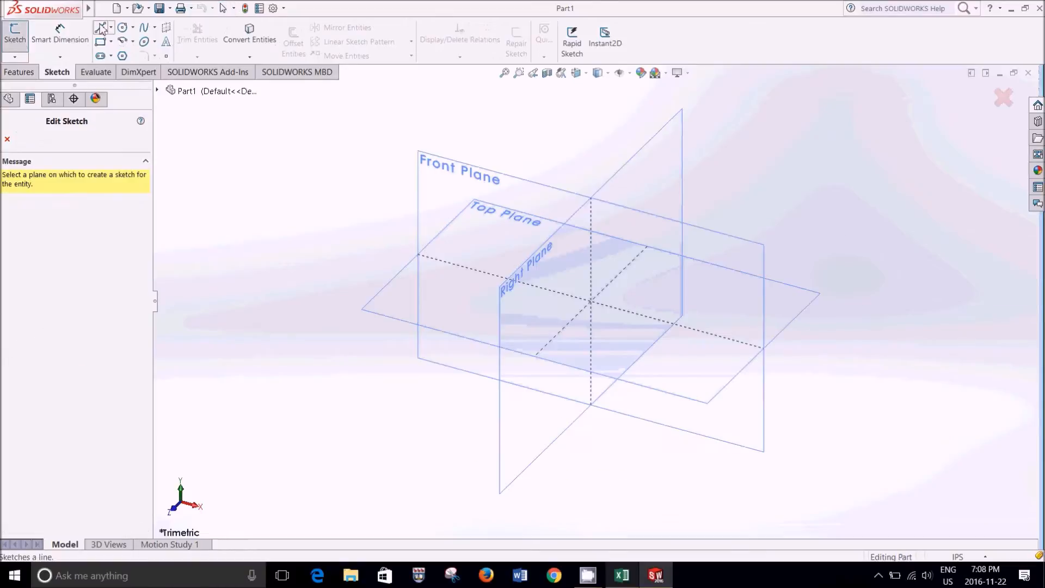
pyautogui.click(430, 173)
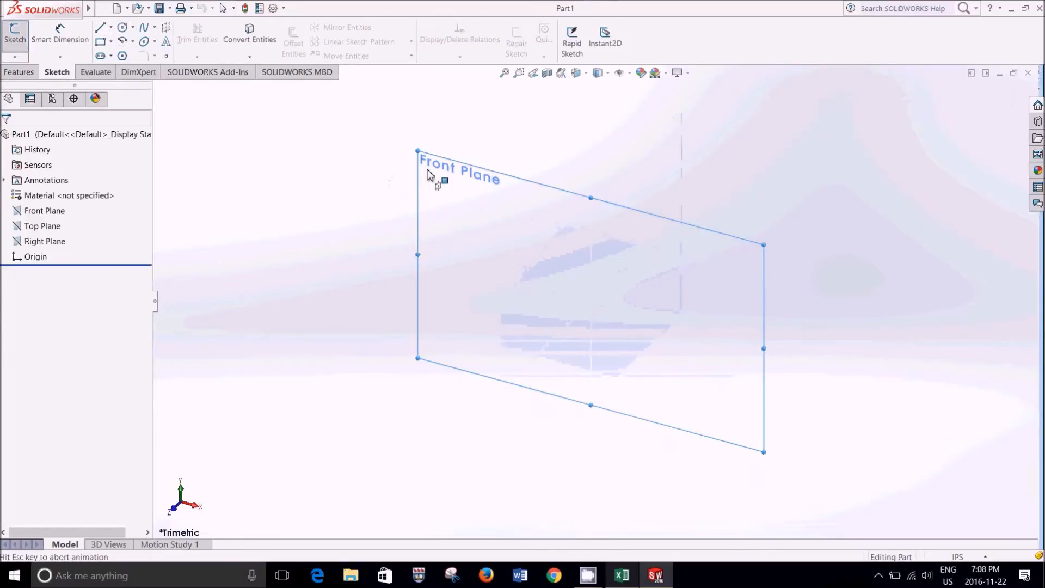
# Sketch four concentric circles centred on the origin with radii of about 4.66, 4.03, 3.50 and 2.64 in.
pyautogui.click(123, 28)
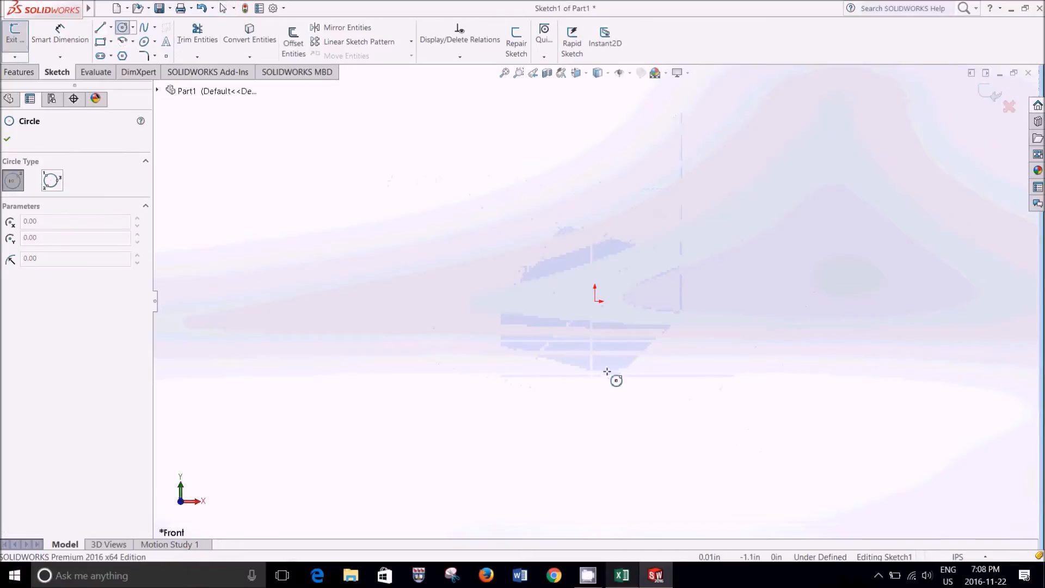
pyautogui.click(596, 300)
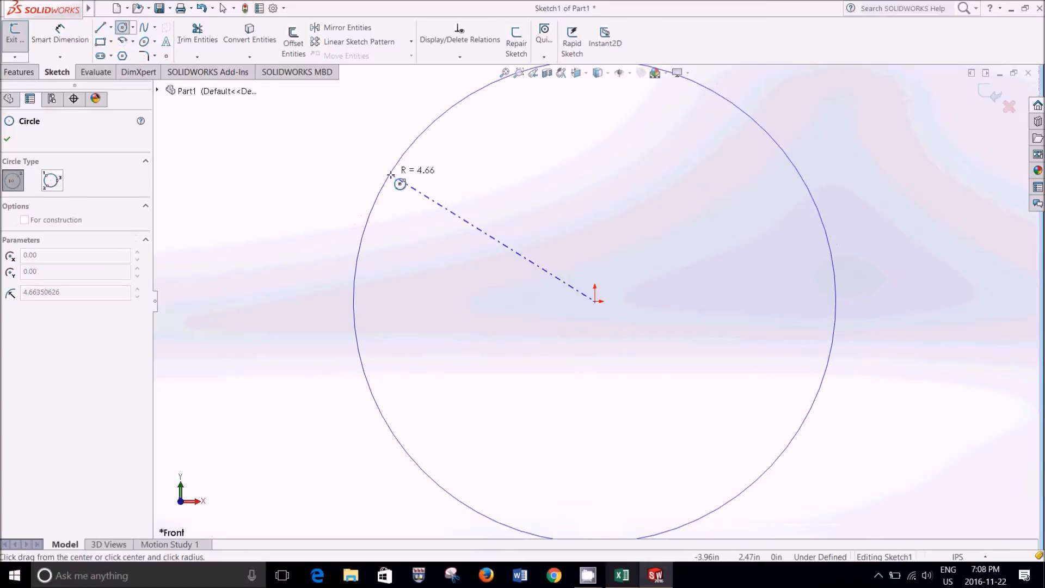
pyautogui.click(393, 169)
pyautogui.click(596, 302)
pyautogui.click(439, 175)
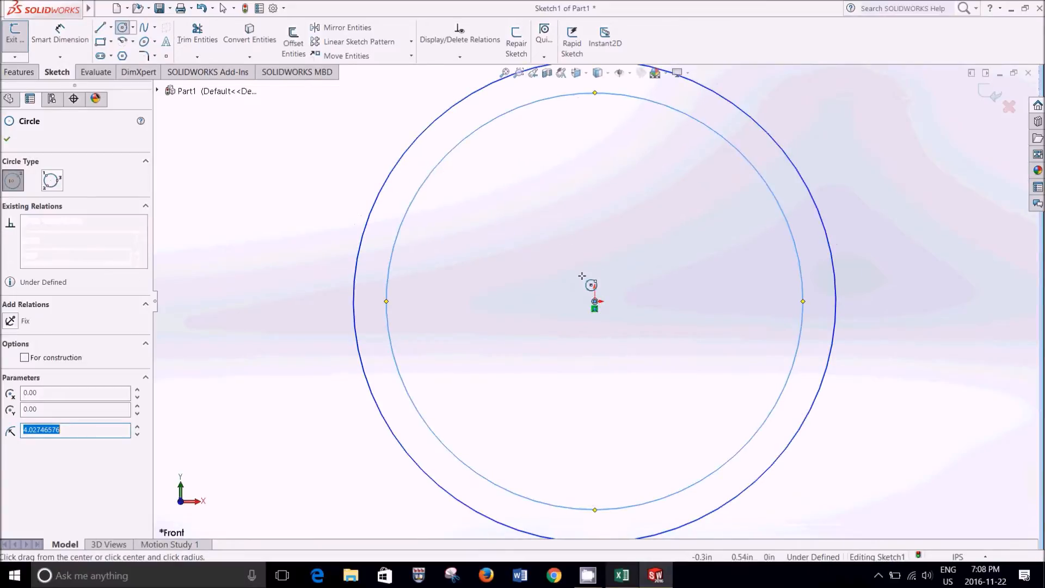
pyautogui.click(595, 302)
pyautogui.click(449, 197)
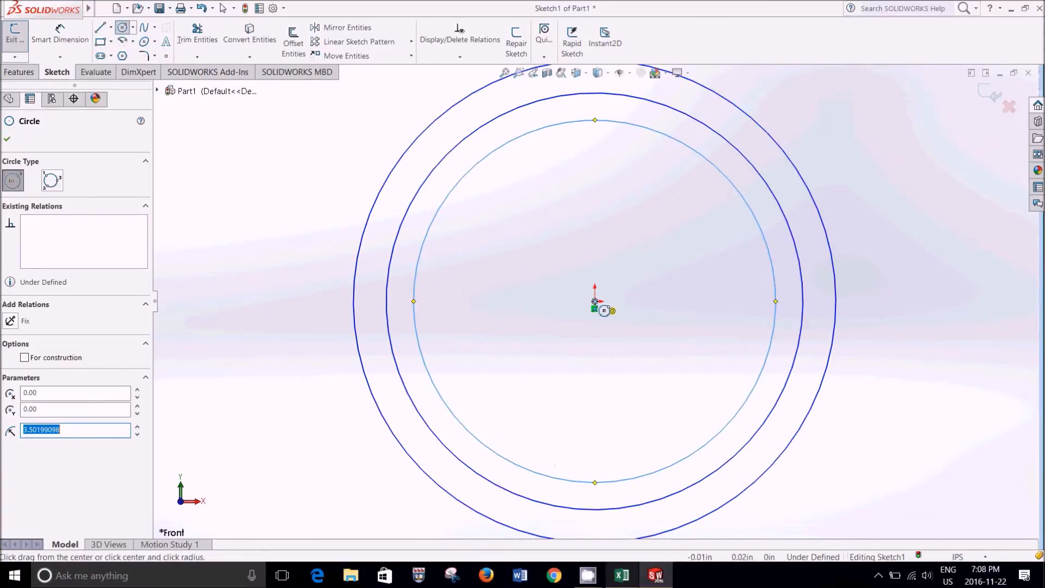
pyautogui.click(595, 301)
pyautogui.click(486, 221)
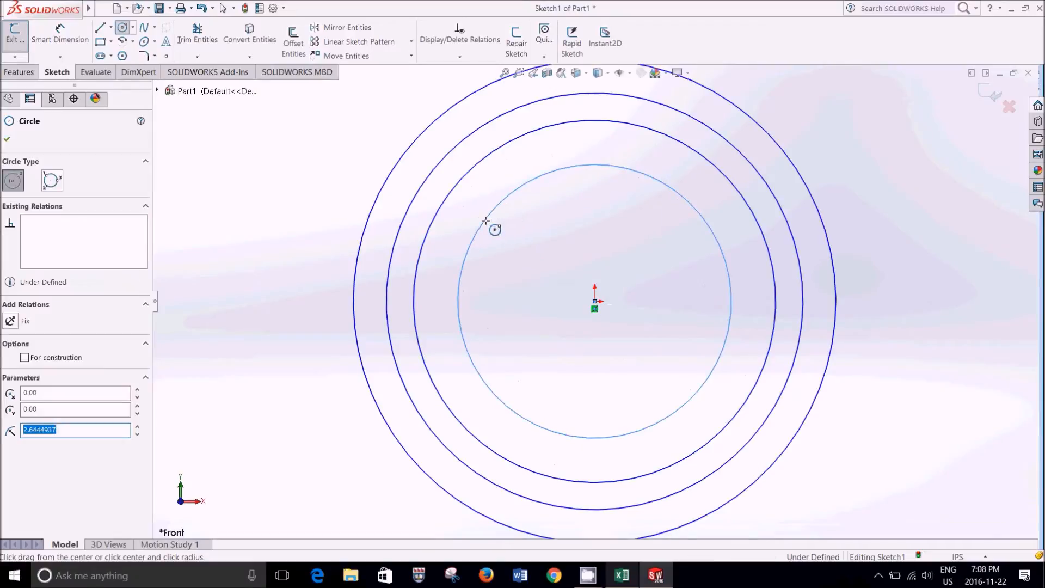
pyautogui.click(8, 138)
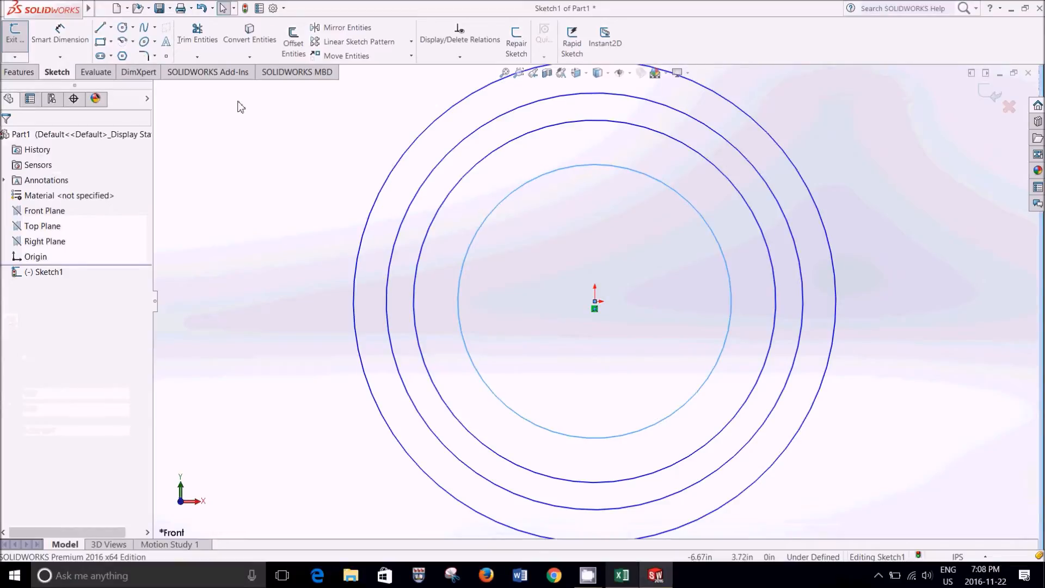
# Dimension the innermost circle's diameter to 5.8 in, copying the root diameter value from the Excel sheet.
pyautogui.click(60, 32)
pyautogui.click(529, 175)
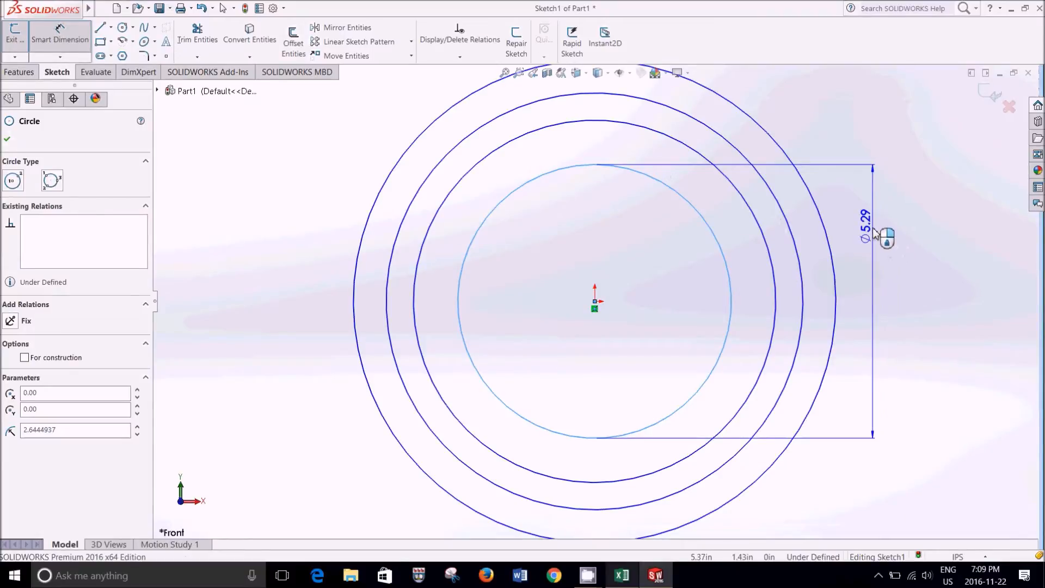
pyautogui.click(874, 231)
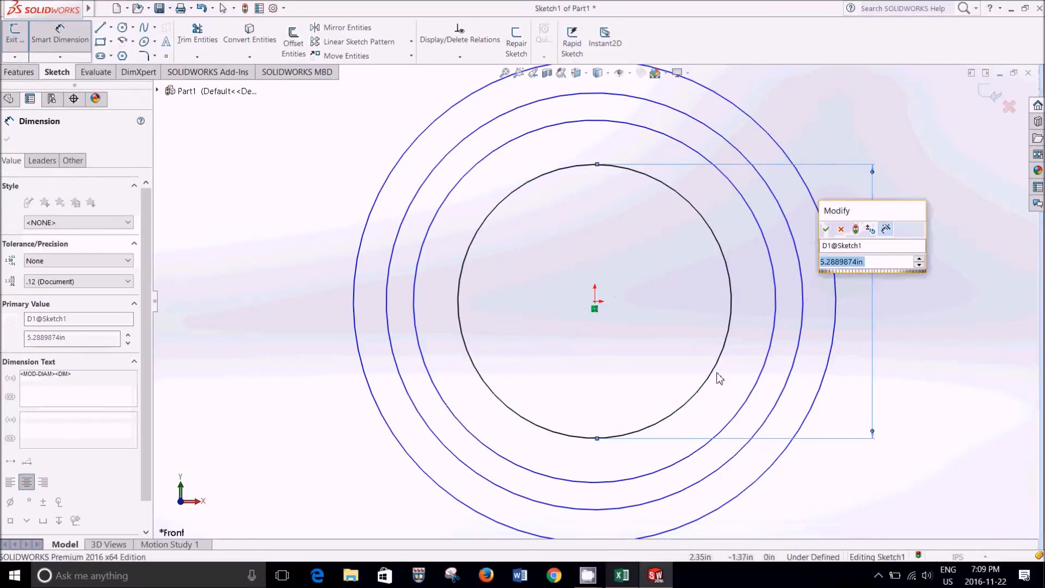
pyautogui.click(624, 575)
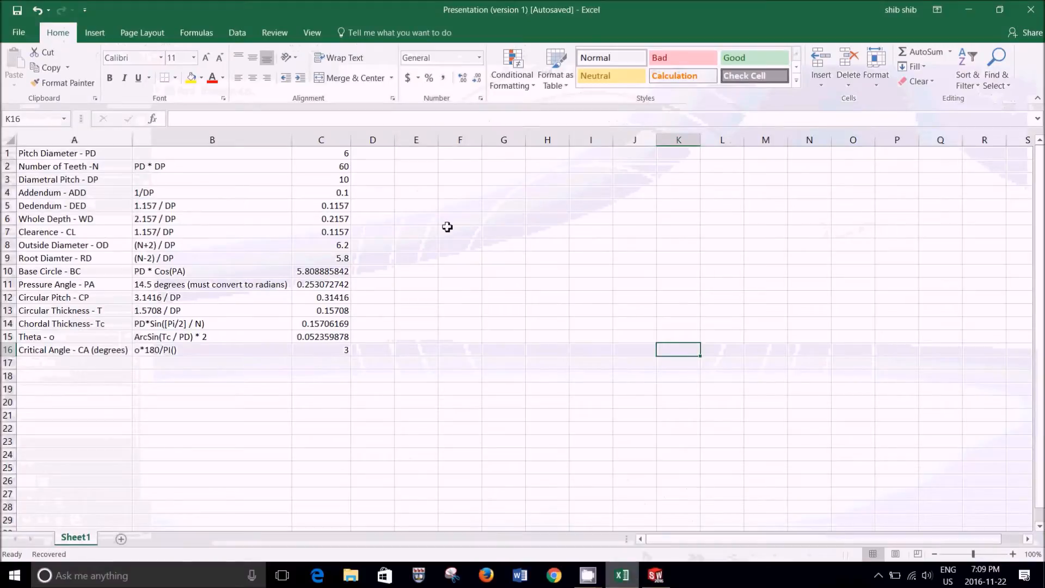
pyautogui.click(321, 153)
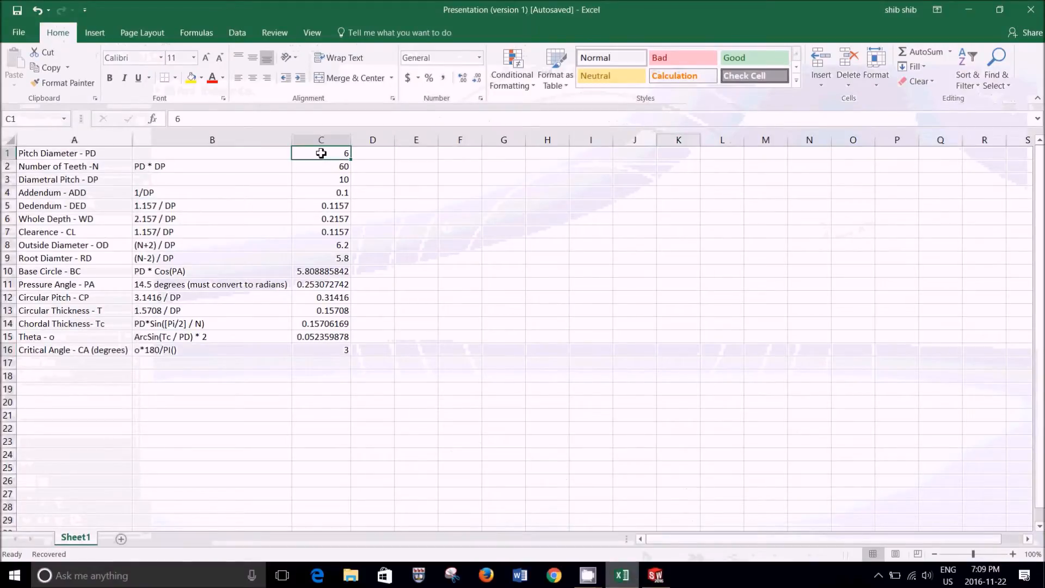
pyautogui.click(325, 245)
pyautogui.click(325, 256)
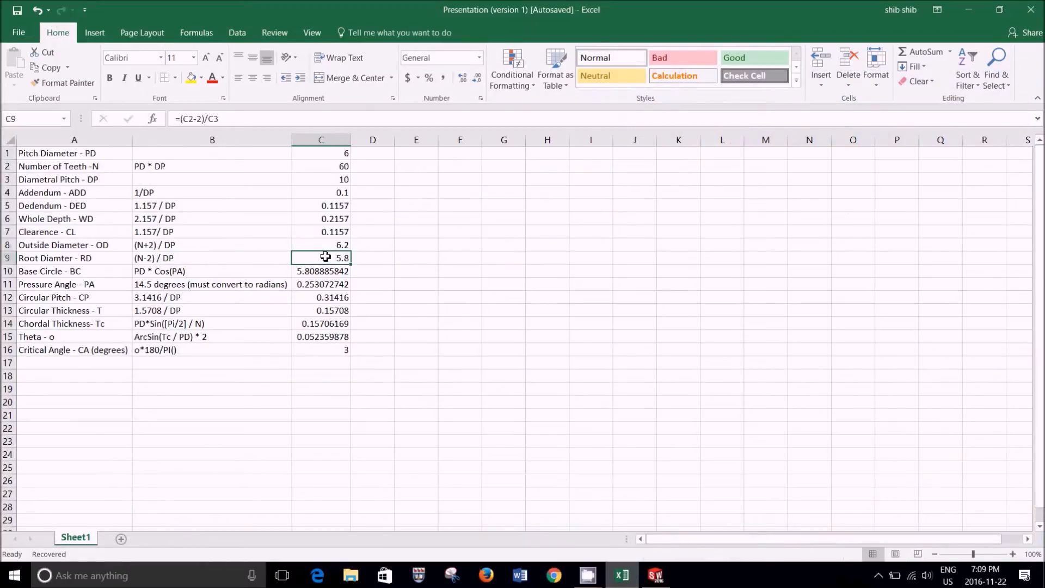
pyautogui.click(325, 272)
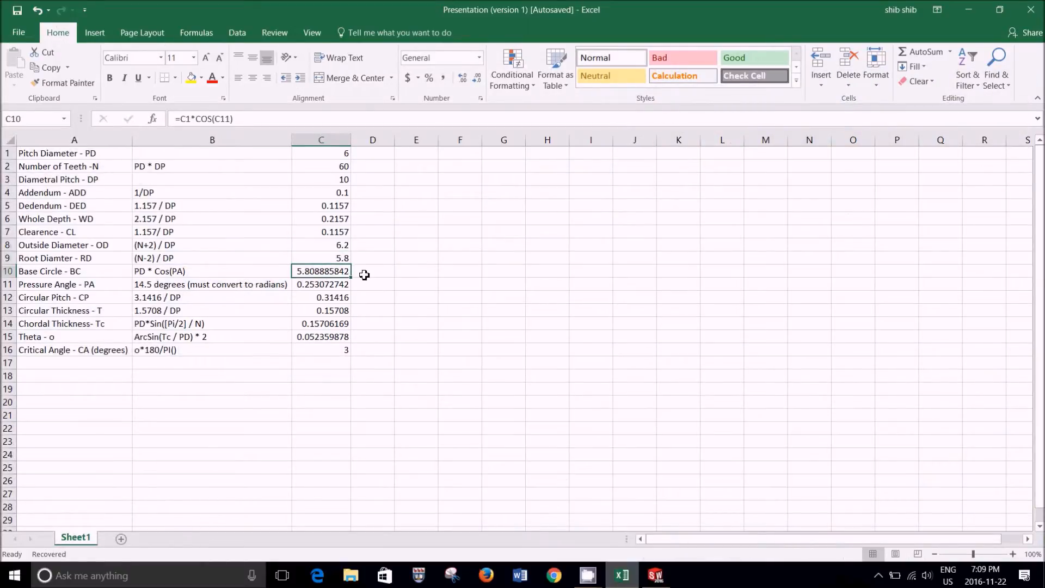
pyautogui.click(341, 256)
pyautogui.hotkey('ctrl', 'c')
pyautogui.click(656, 575)
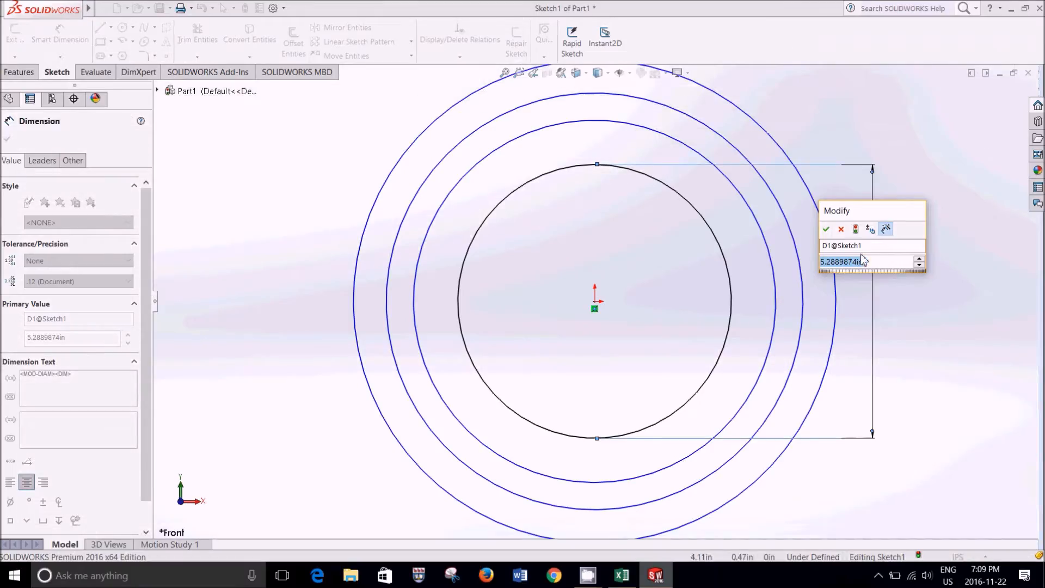
pyautogui.hotkey('ctrl', 'v')
pyautogui.press('Return')
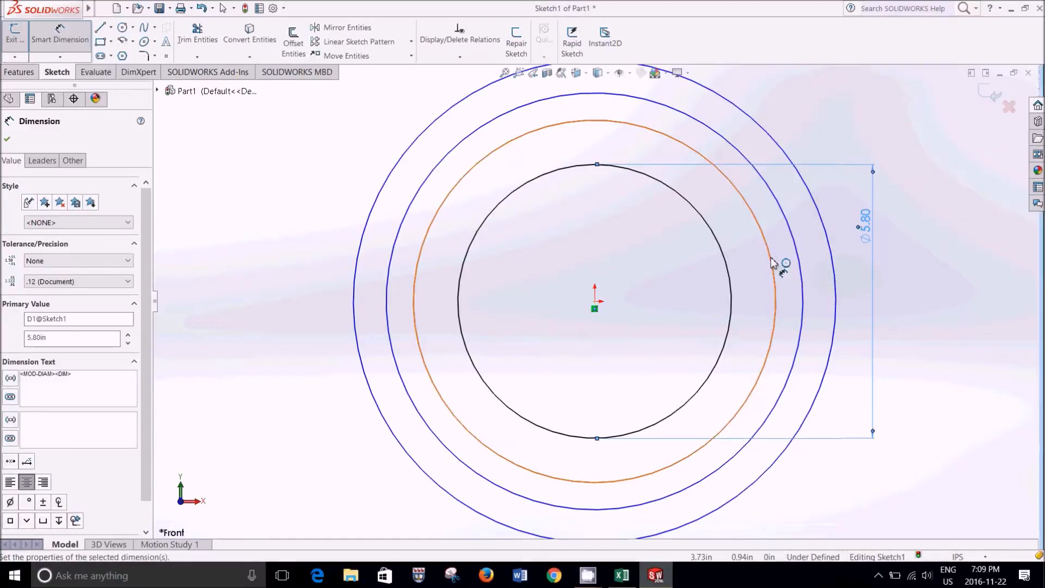
# Dimension the second-smallest circle's diameter to 5.808885842 in, copying the base circle value from the Excel sheet.
pyautogui.click(773, 263)
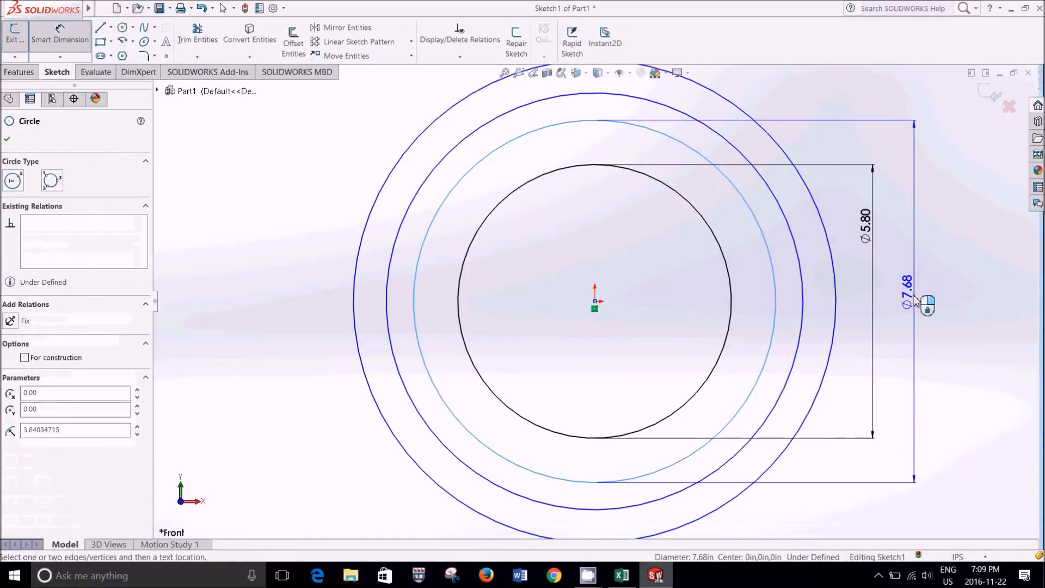
pyautogui.click(910, 300)
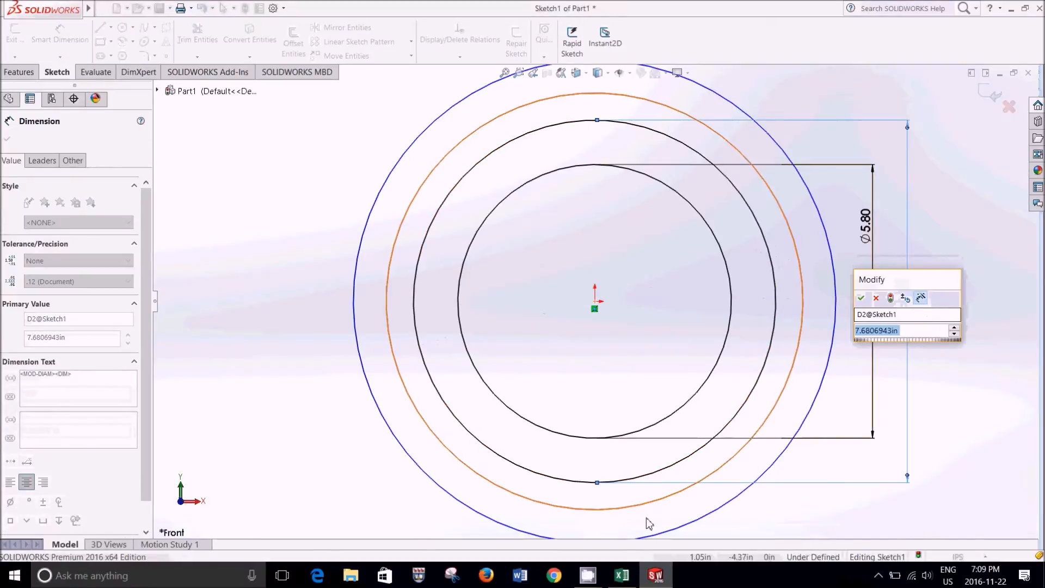
pyautogui.hotkey('alt', 'Tab')
pyautogui.click(332, 271)
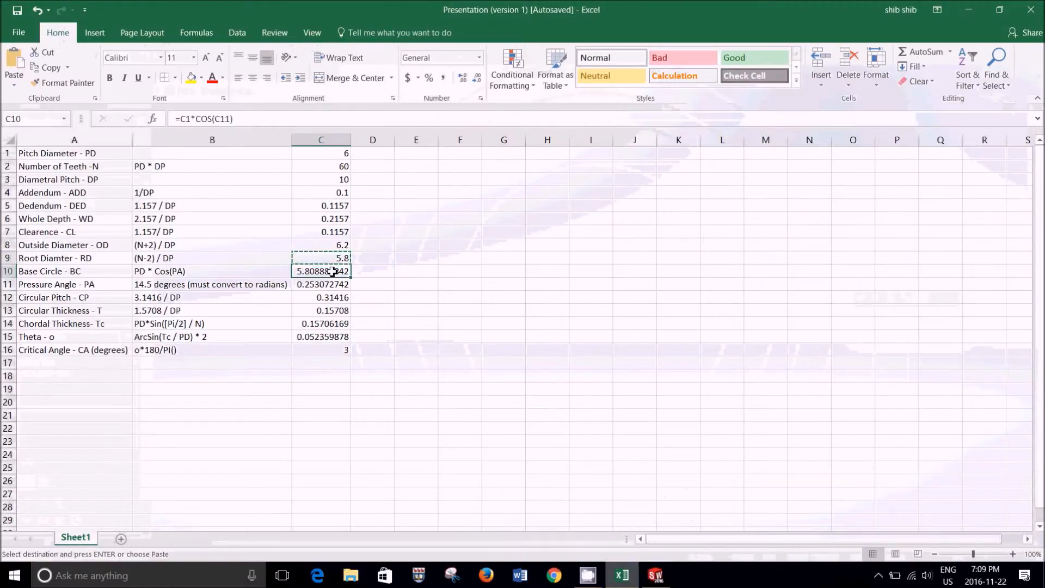
pyautogui.press('Escape')
pyautogui.hotkey('ctrl', 'c')
pyautogui.hotkey('alt', 'Tab')
pyautogui.hotkey('ctrl', 'v')
pyautogui.press('Return')
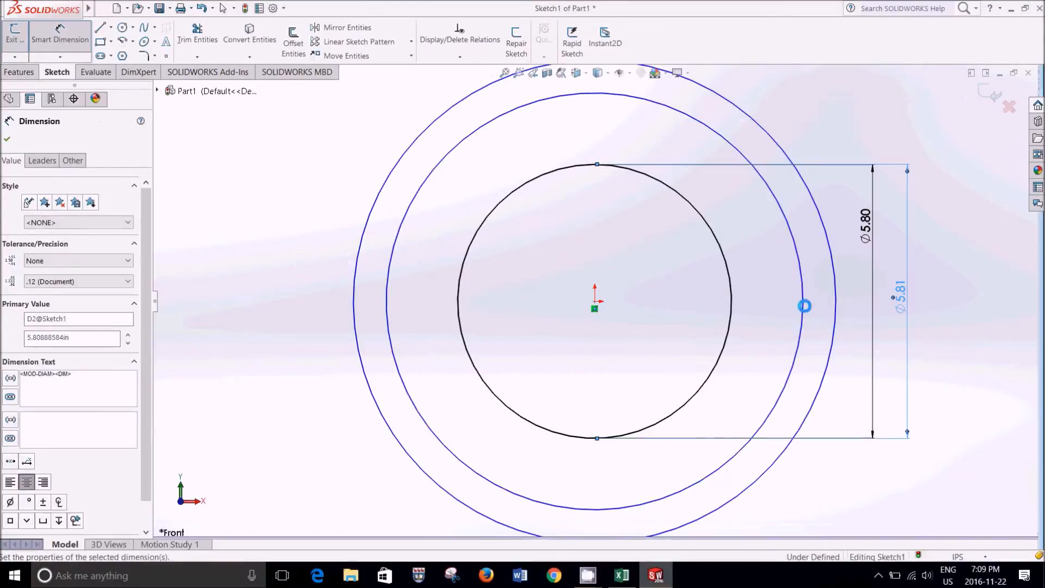
# Dimension the second-largest circle's diameter to 6 in, using the pitch diameter from the Excel sheet.
pyautogui.click(803, 304)
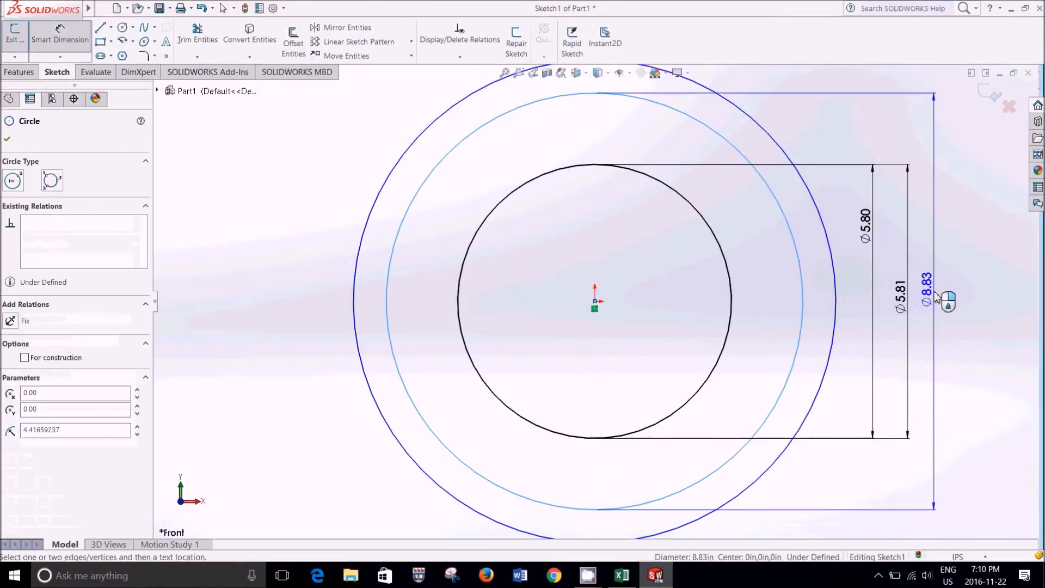
pyautogui.click(937, 299)
pyautogui.hotkey('alt', 'Tab')
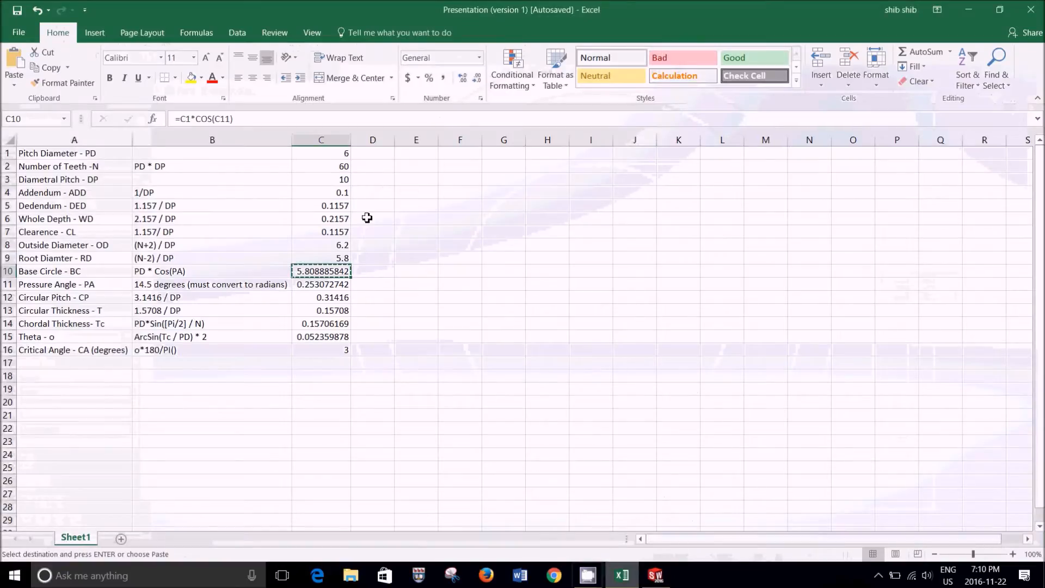
pyautogui.hotkey('alt', 'Tab')
# Look up the outside diameter in the Excel sheet and dimension the outermost circle's diameter to 6.2 in.
pyautogui.click(622, 575)
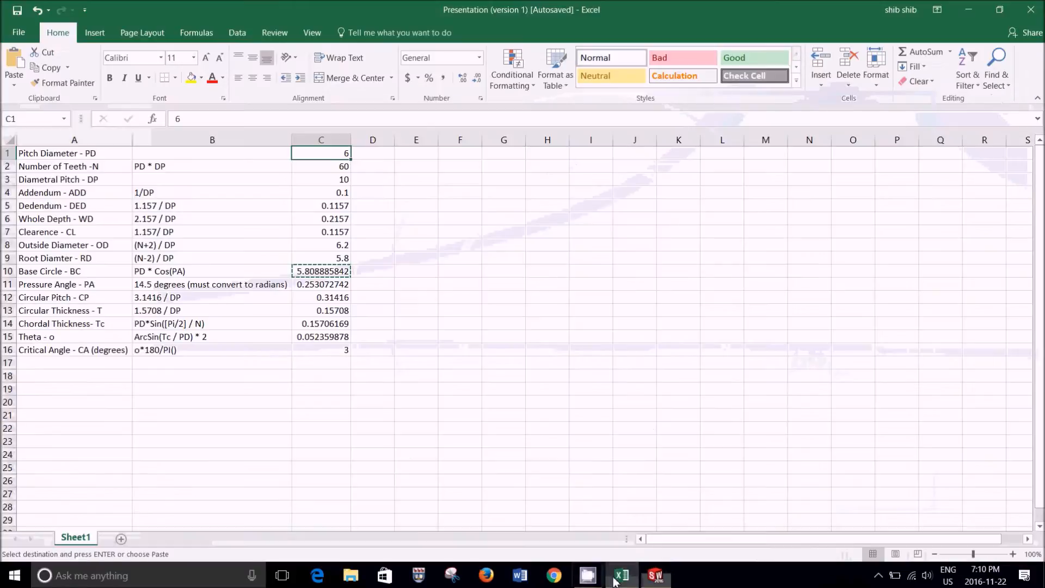
pyautogui.click(339, 245)
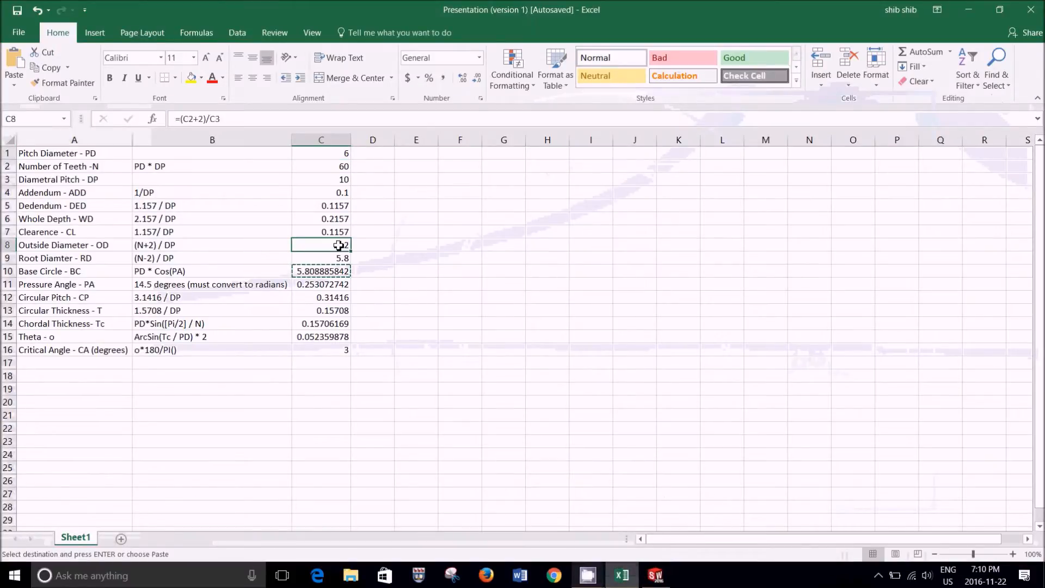
pyautogui.click(656, 576)
pyautogui.click(836, 296)
pyautogui.click(971, 287)
pyautogui.write('6.2')
pyautogui.press('Return')
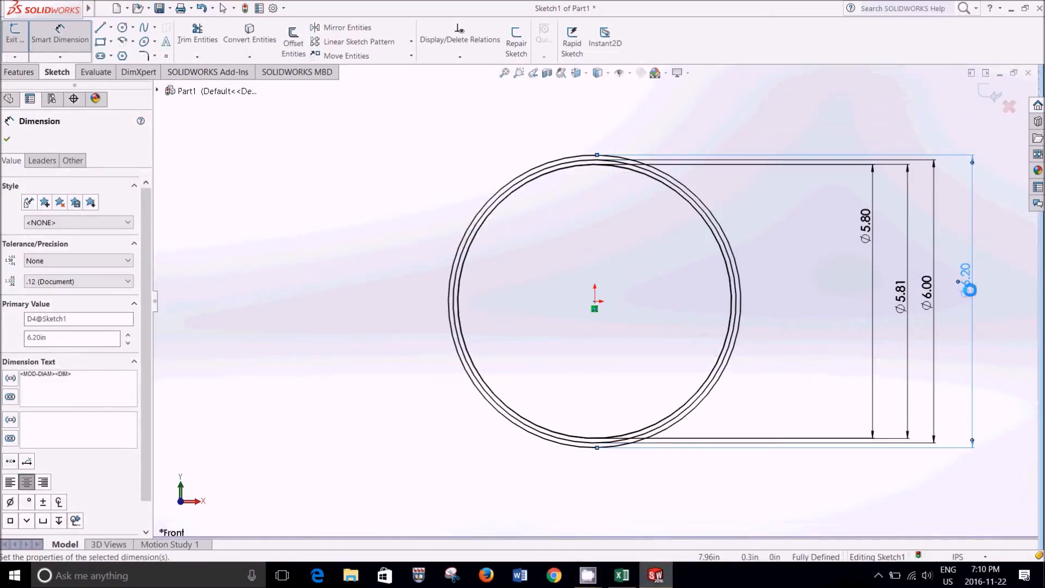
pyautogui.click(9, 140)
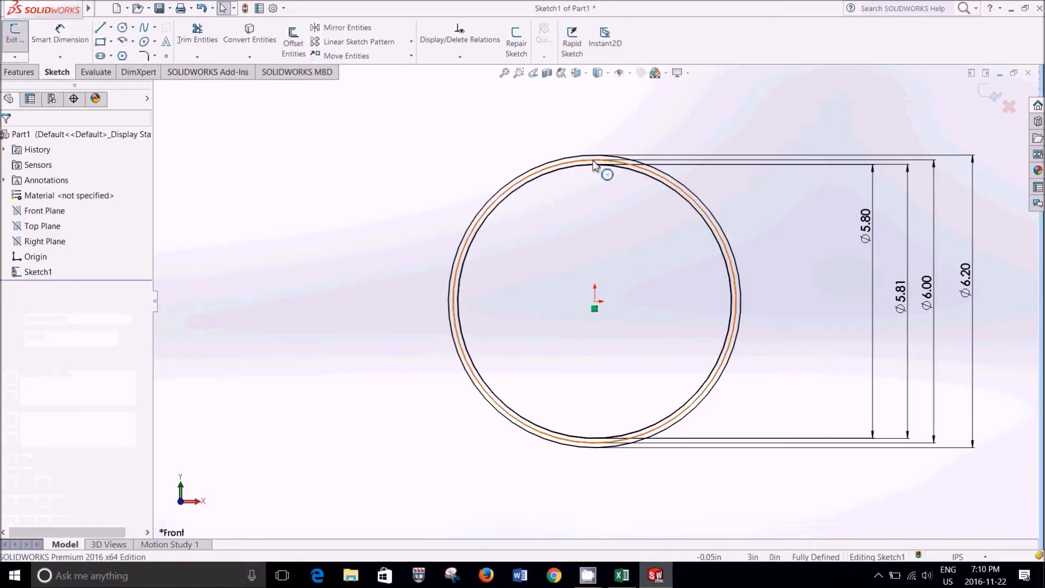
# Convert the 6 in pitch circle and the base circle just outside the root circle to construction geometry.
pyautogui.press('z')
pyautogui.scroll(-8, 618, 273)
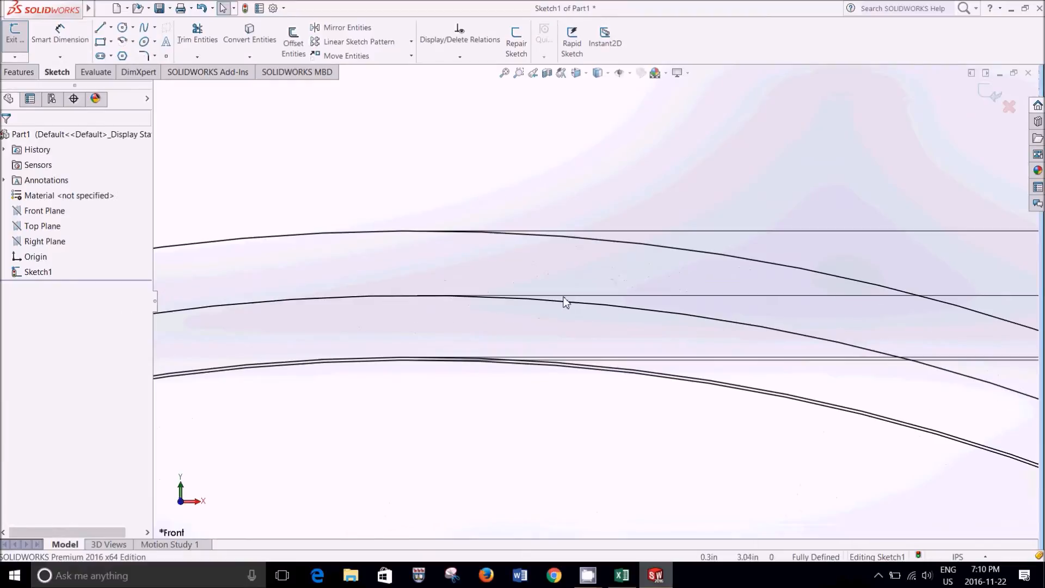
pyautogui.rightClick(549, 304)
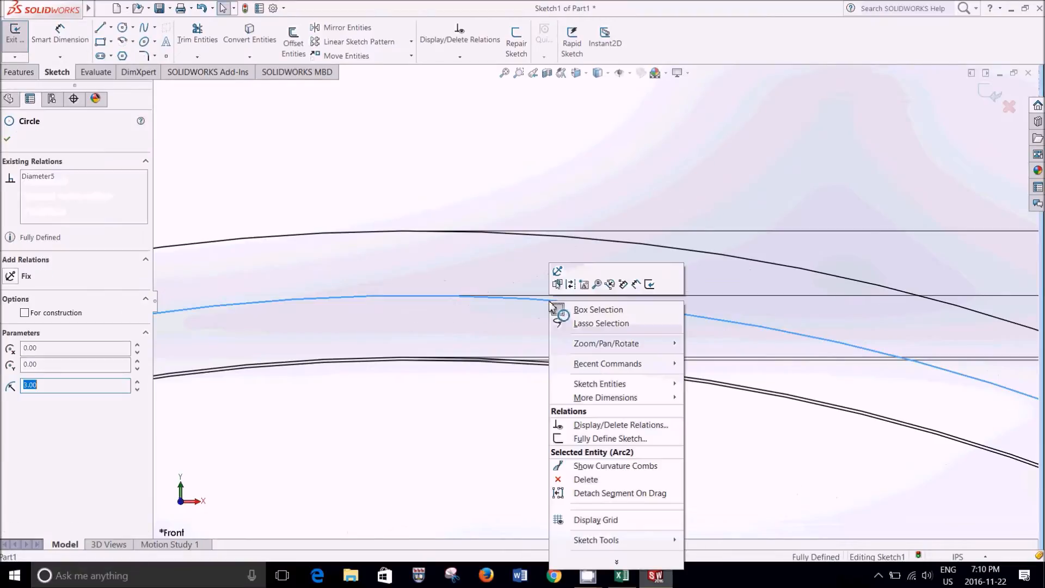
pyautogui.click(576, 290)
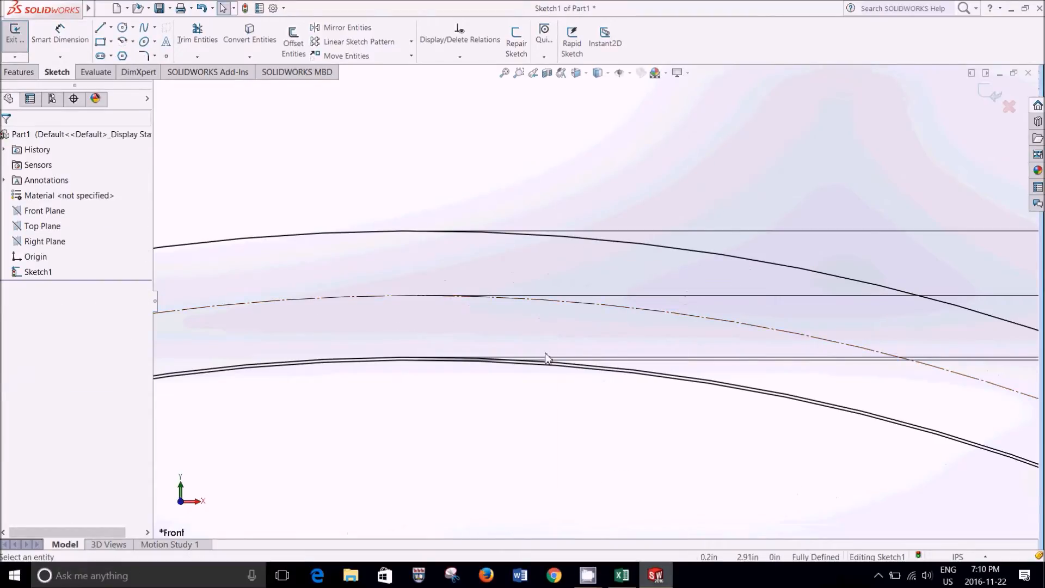
pyautogui.rightClick(586, 368)
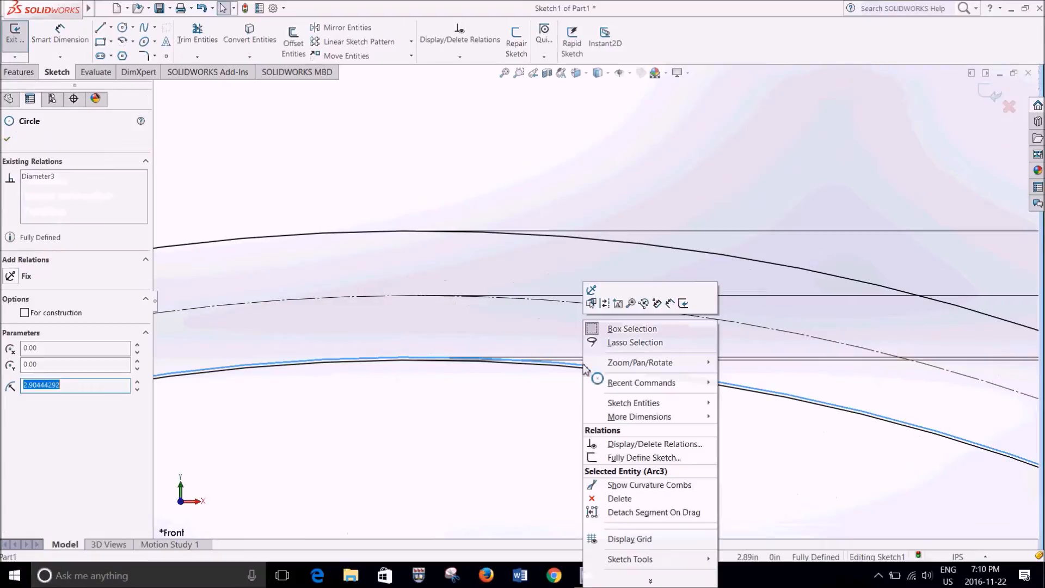
pyautogui.click(604, 304)
# Sketch a vertical line about 5.3 in long from the origin up past the outside circle.
pyautogui.scroll(5, 501, 411)
pyautogui.press('l')
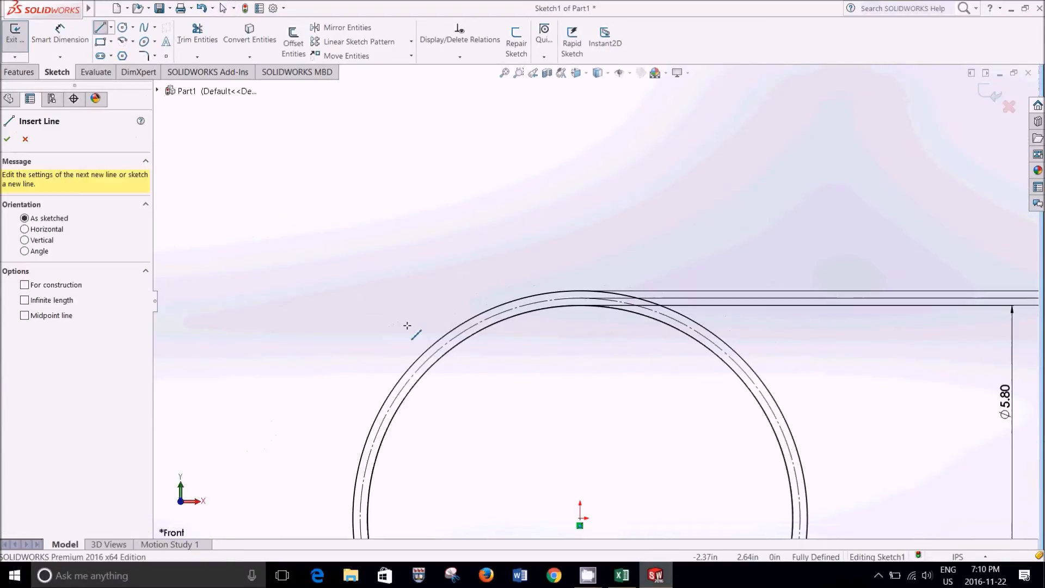
pyautogui.click(580, 518)
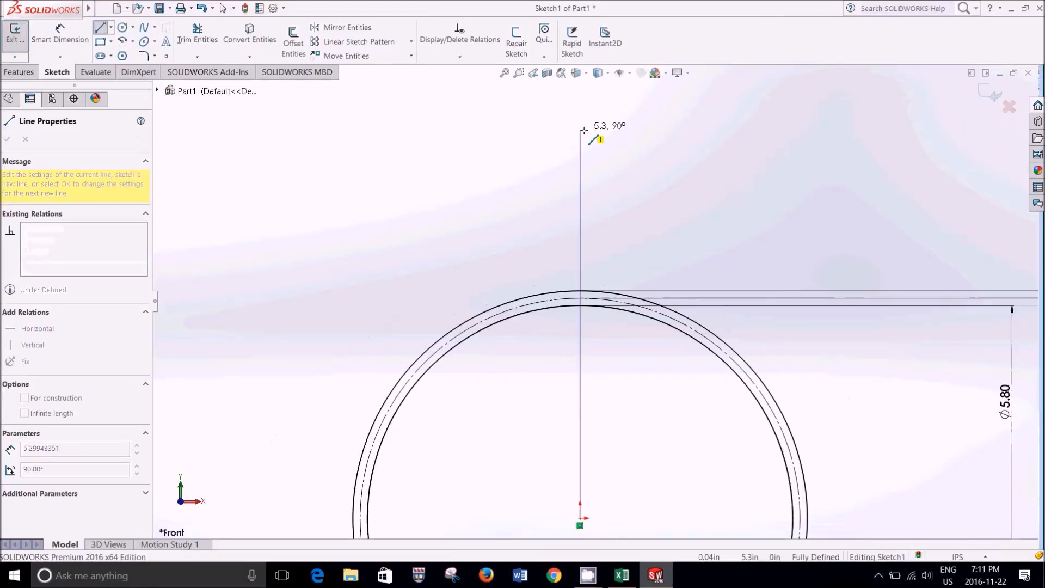
pyautogui.click(583, 130)
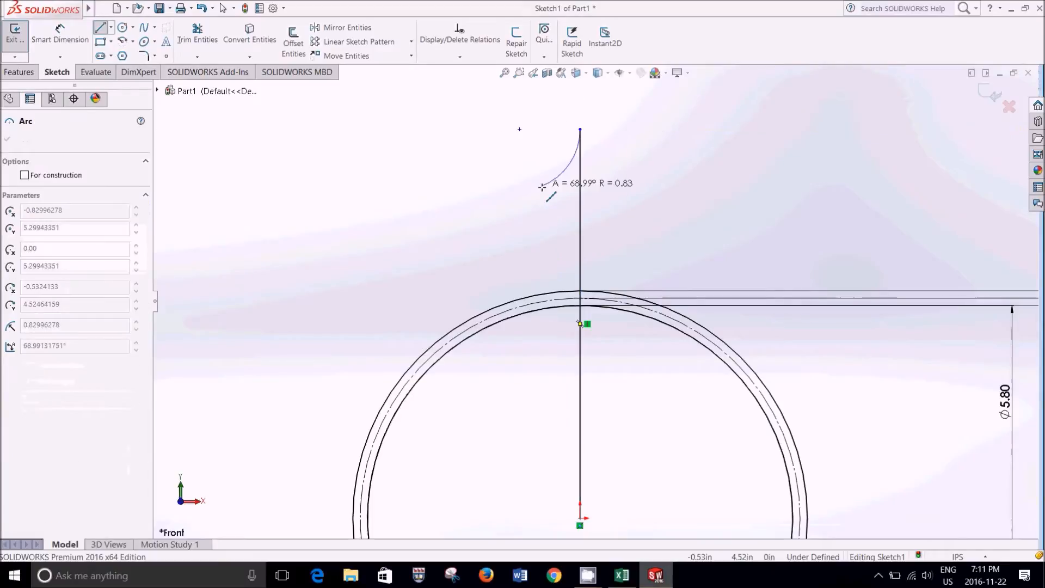
pyautogui.press('Escape')
pyautogui.press('Escape')
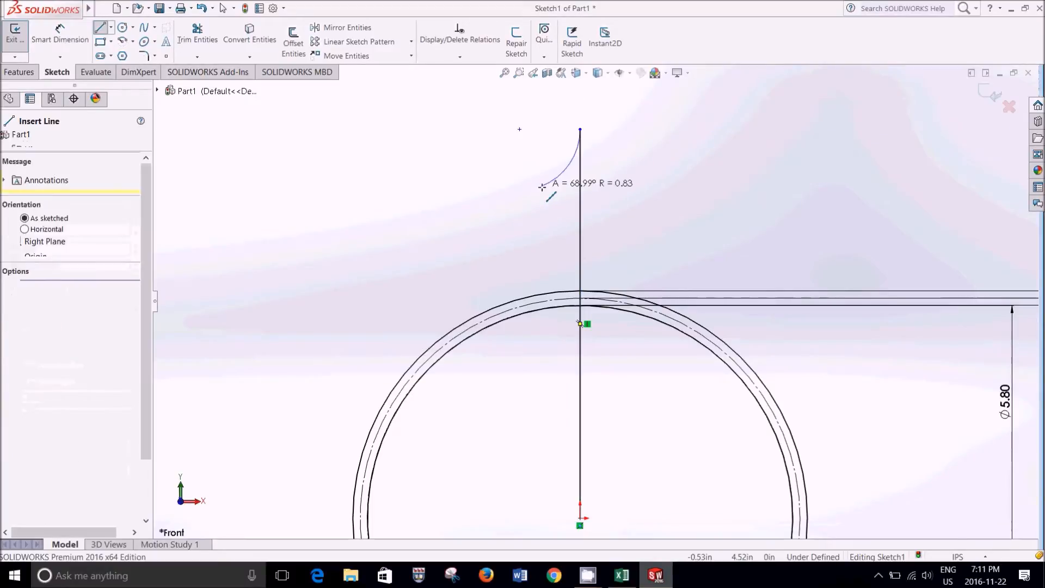
# Set the vertical line's angle to 90° and convert the line to construction geometry.
pyautogui.click(580, 162)
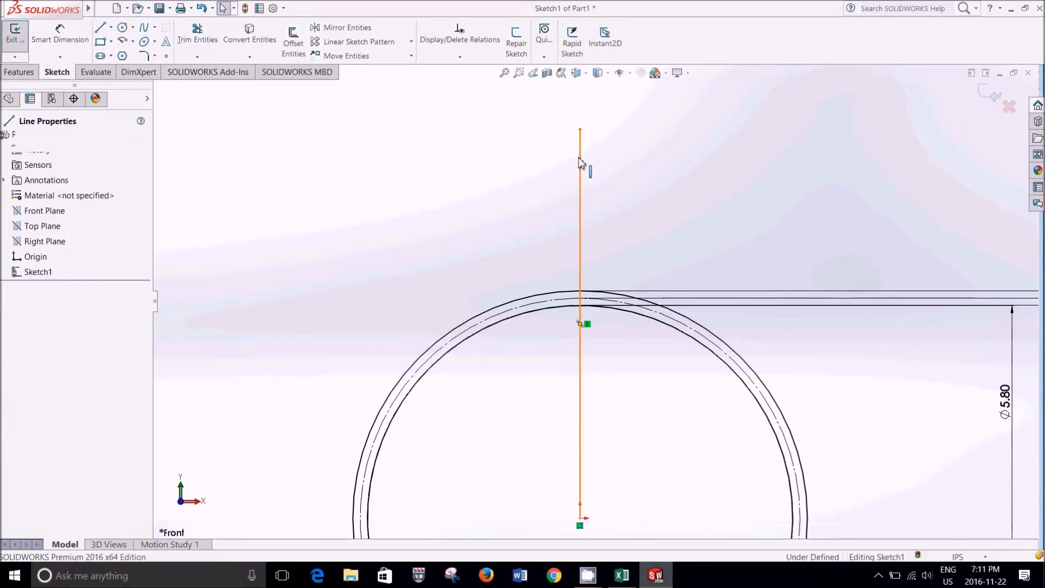
pyautogui.click(98, 415)
pyautogui.doubleClick(98, 415)
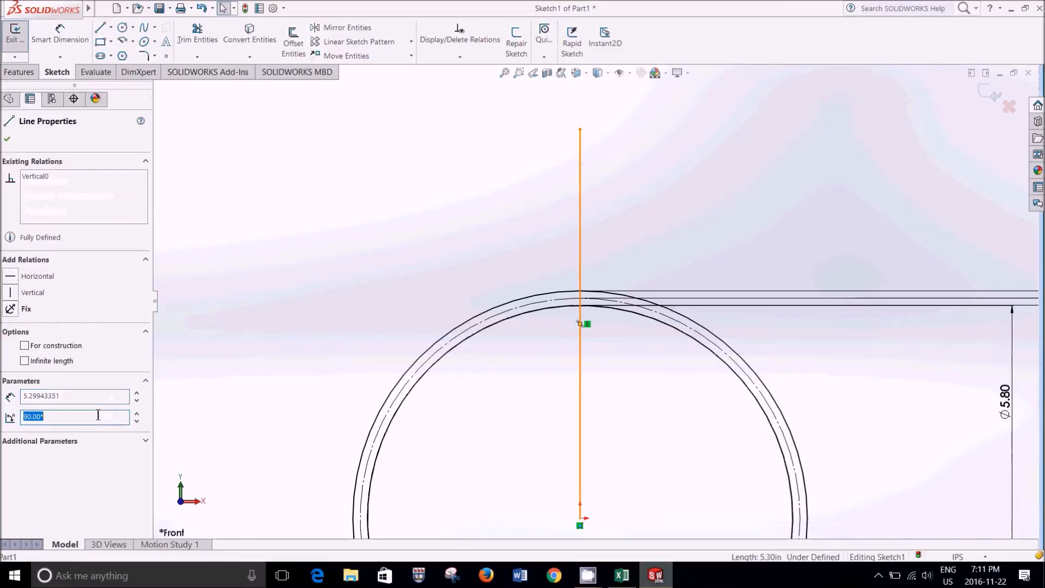
pyautogui.write('90')
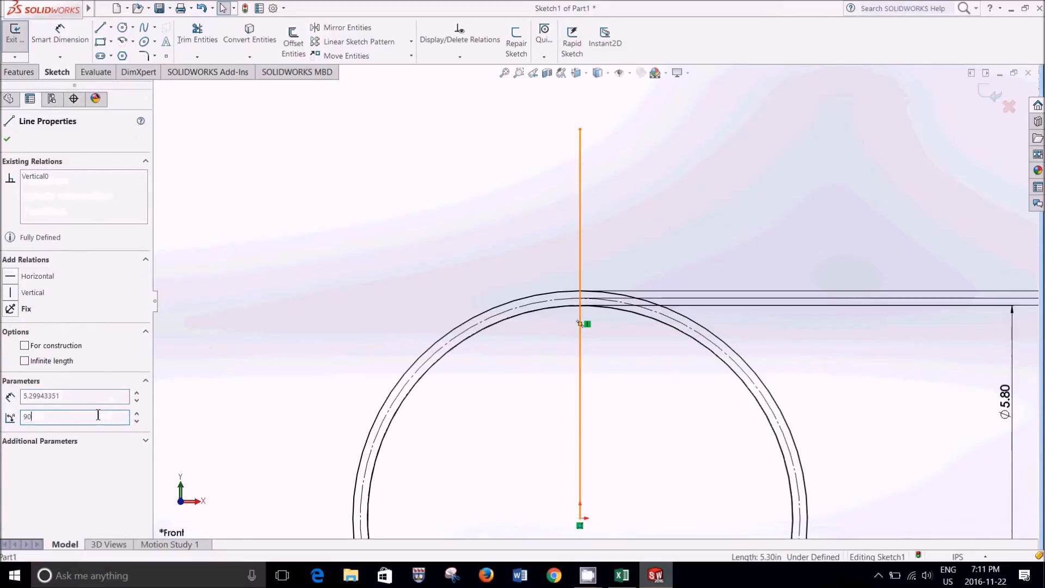
pyautogui.press('Return')
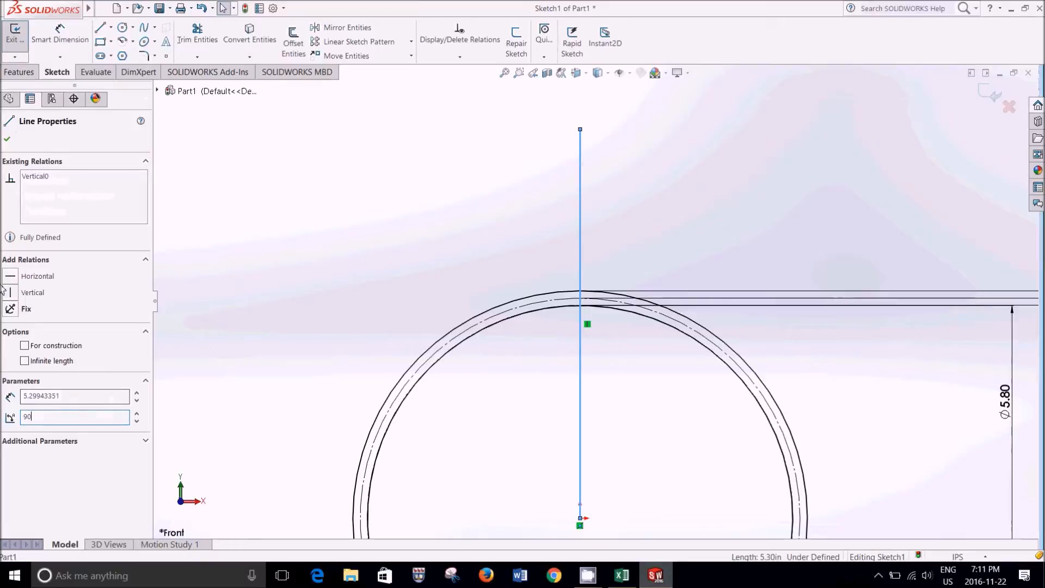
pyautogui.click(8, 140)
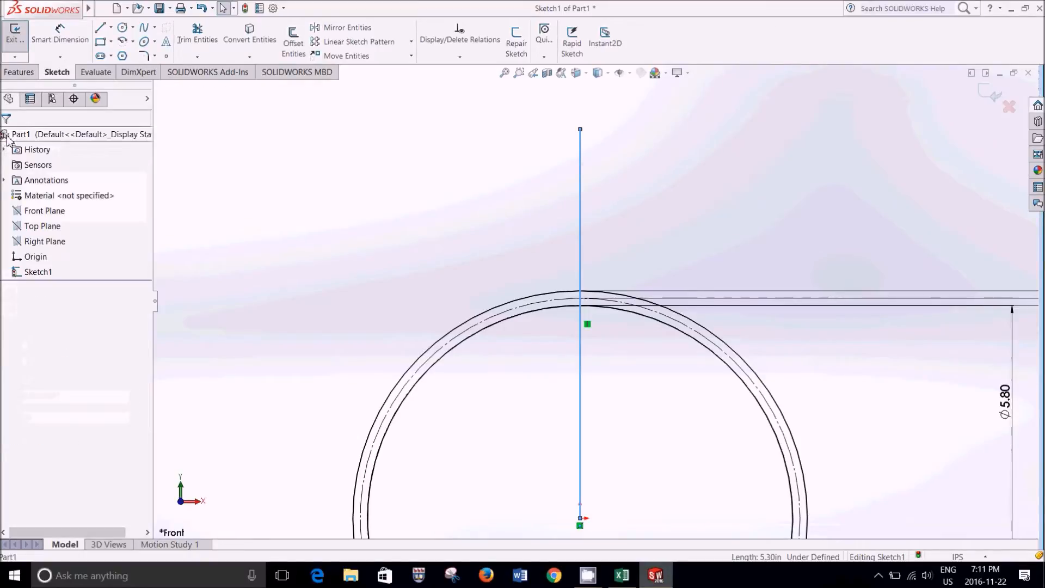
pyautogui.rightClick(580, 244)
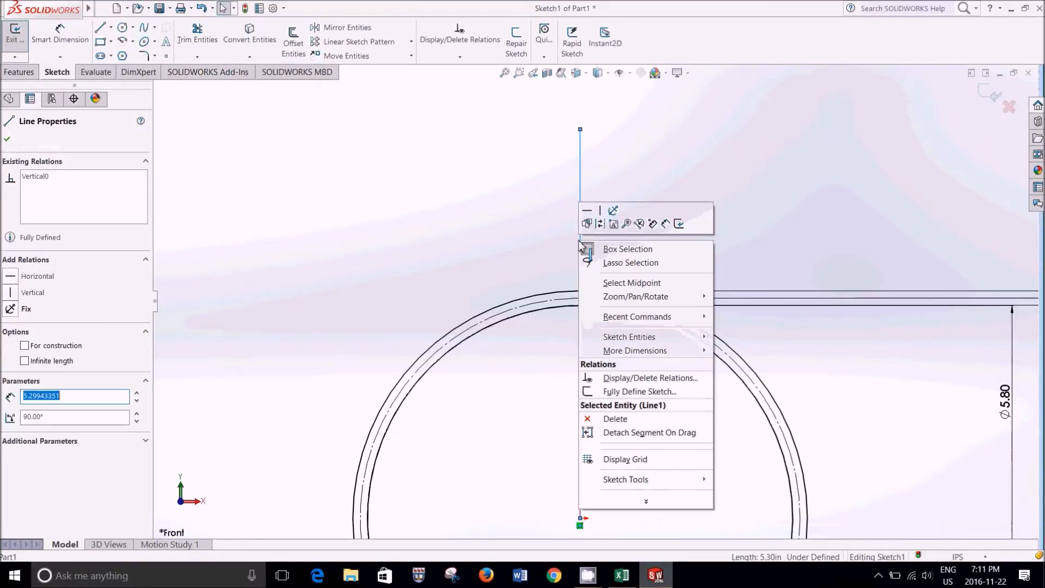
pyautogui.click(601, 224)
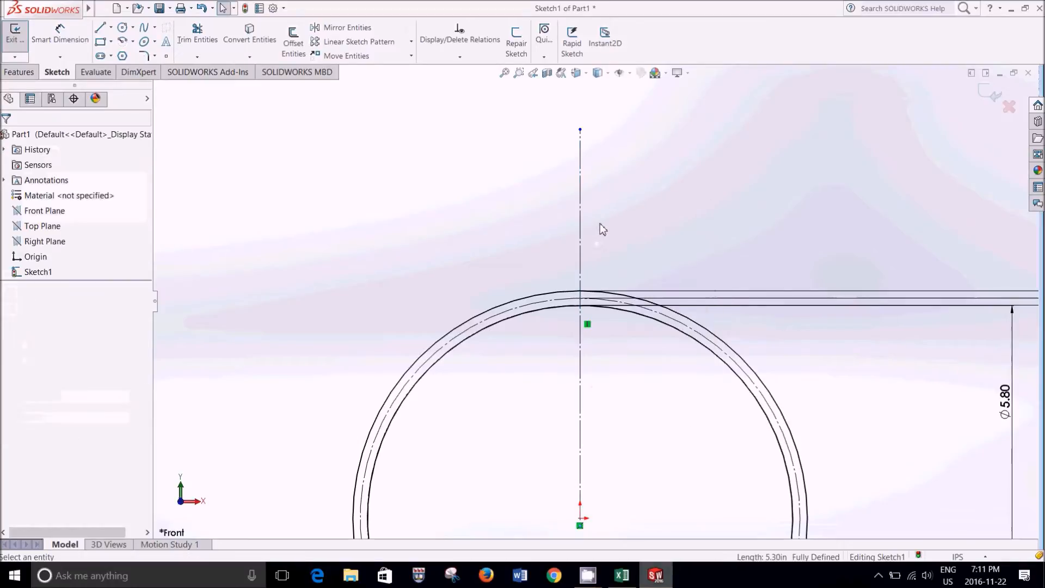
# Sketch a slanted line about 5.45 in long from the origin past the outside circle, to the left of the vertical construction line.
pyautogui.click(99, 28)
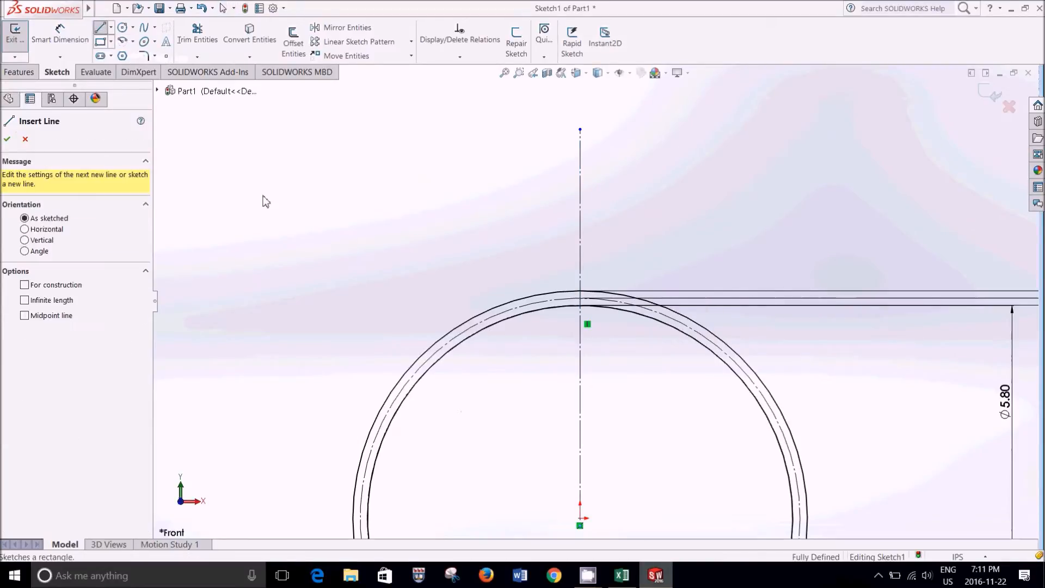
pyautogui.click(580, 519)
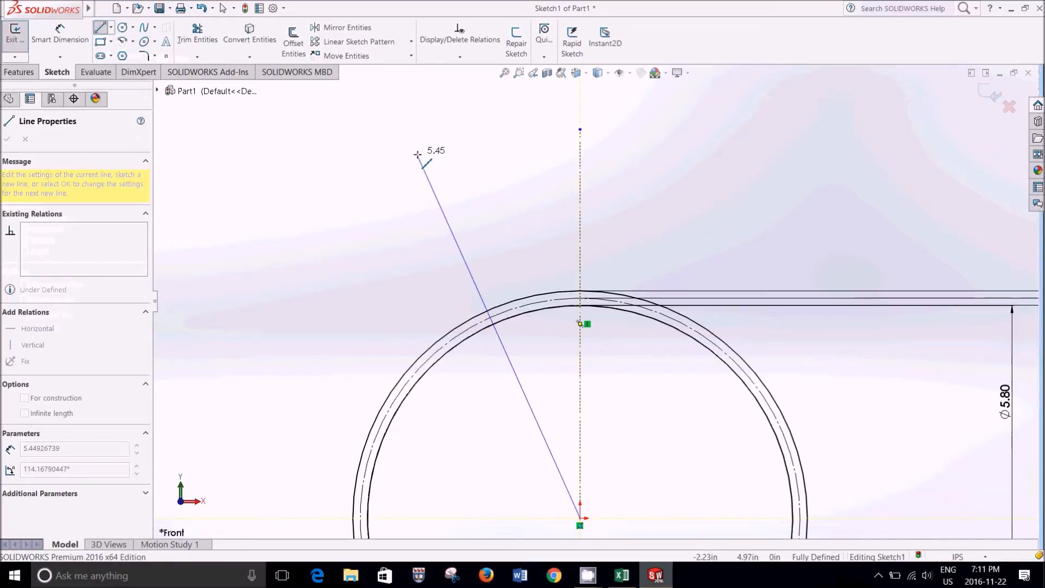
pyautogui.click(418, 154)
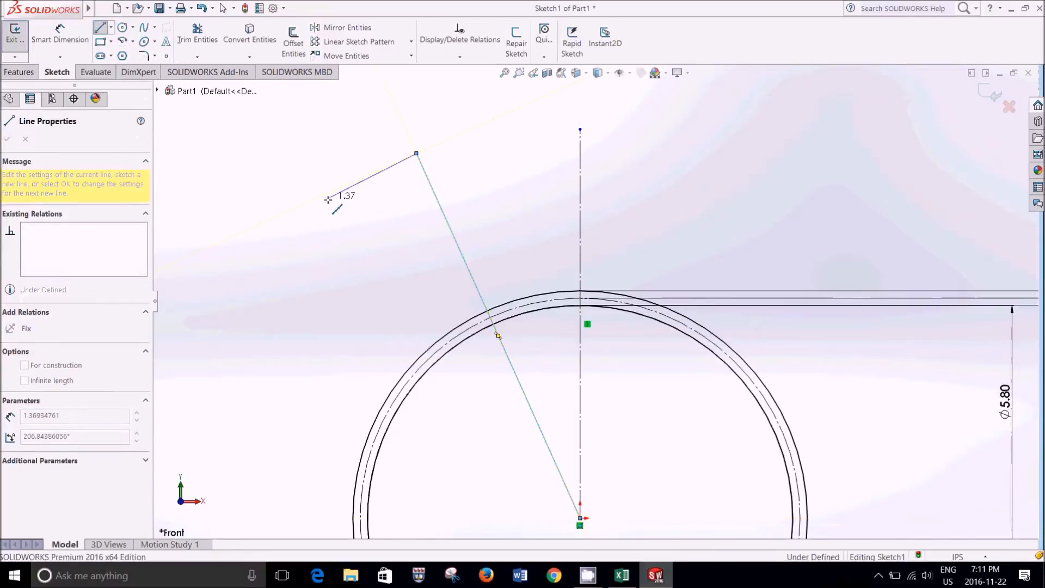
pyautogui.press('Escape')
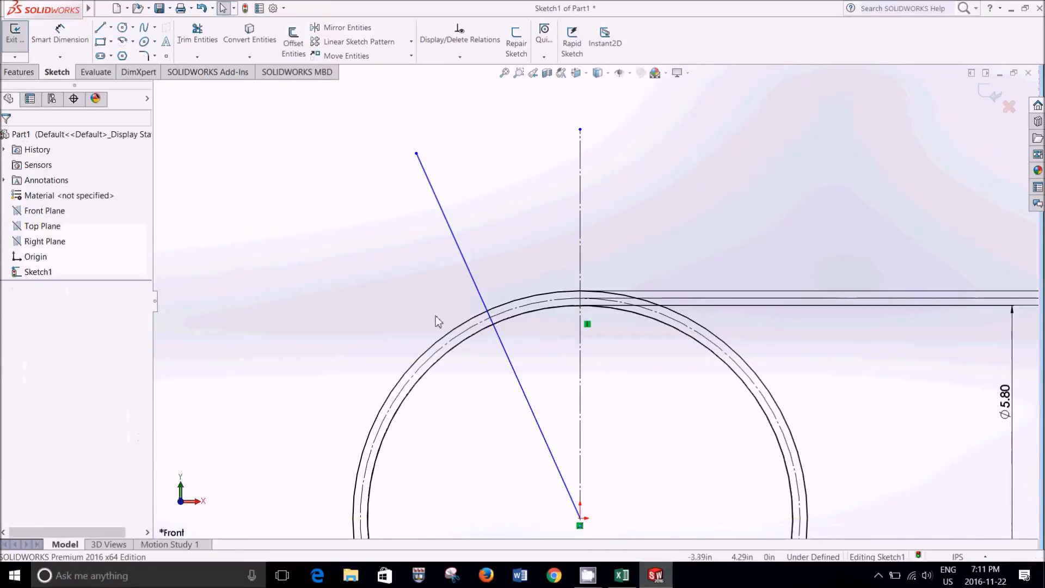
# Look up the critical angle in the Excel sheet and dimension the angle between the slanted line and the vertical construction line to 3/2 degrees.
pyautogui.click(622, 576)
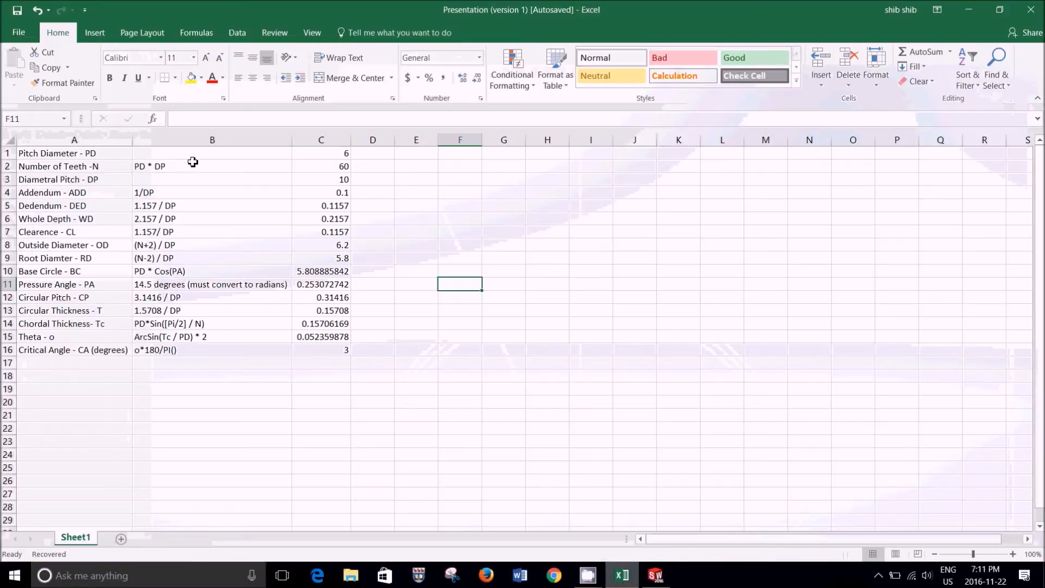
pyautogui.click(338, 351)
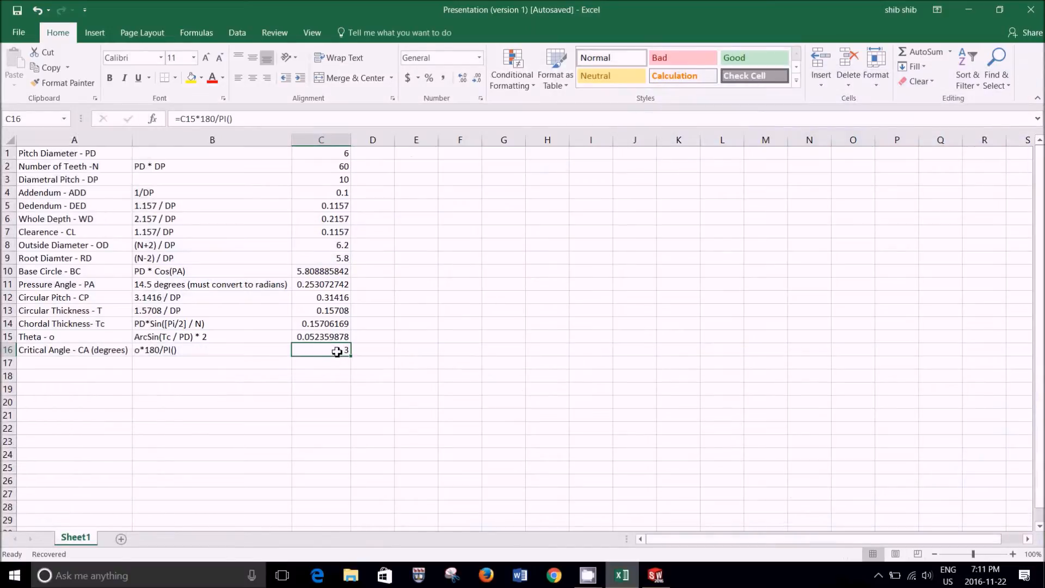
pyautogui.click(655, 575)
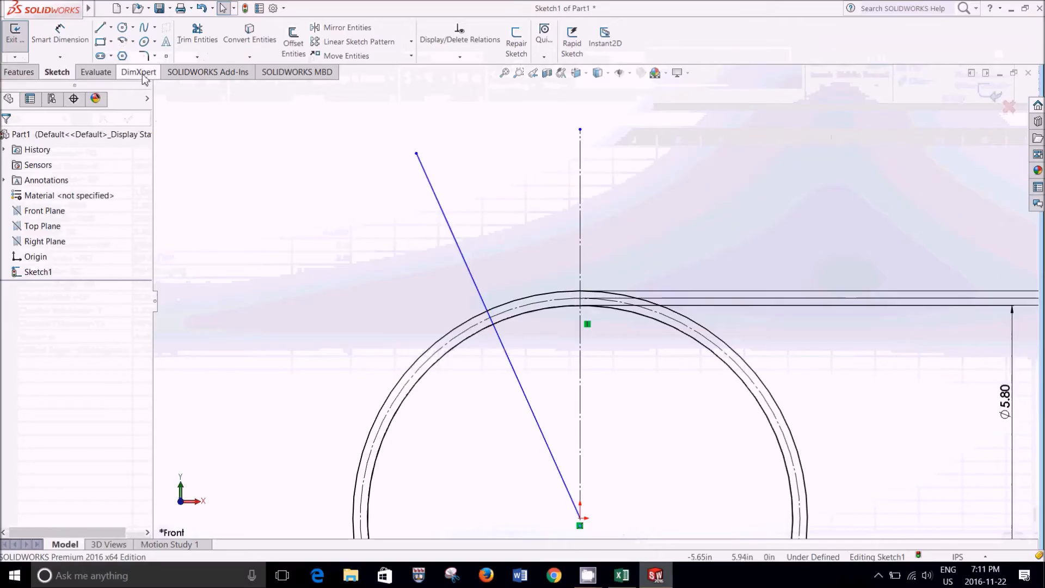
pyautogui.click(439, 196)
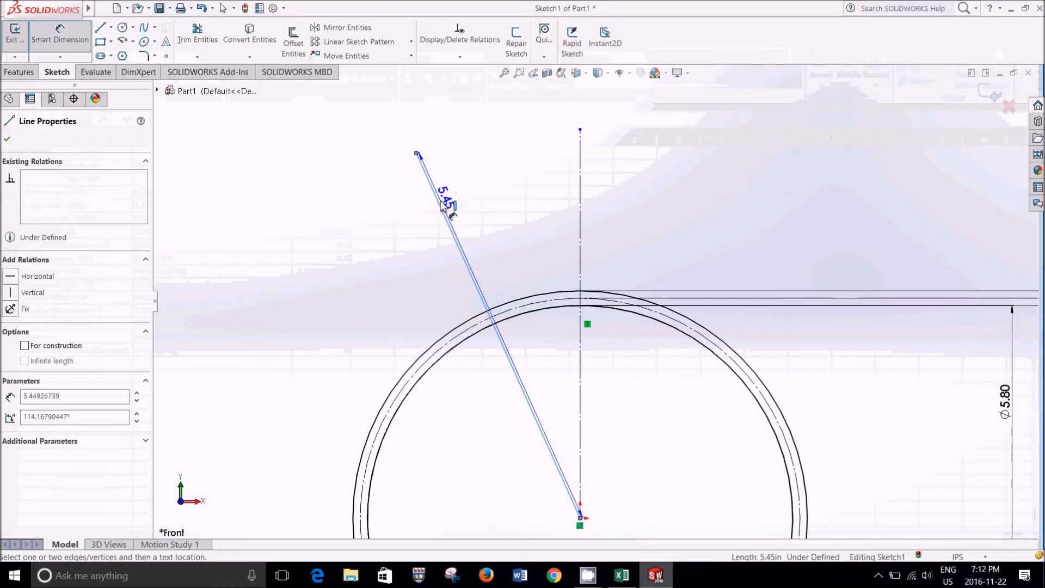
pyautogui.click(580, 198)
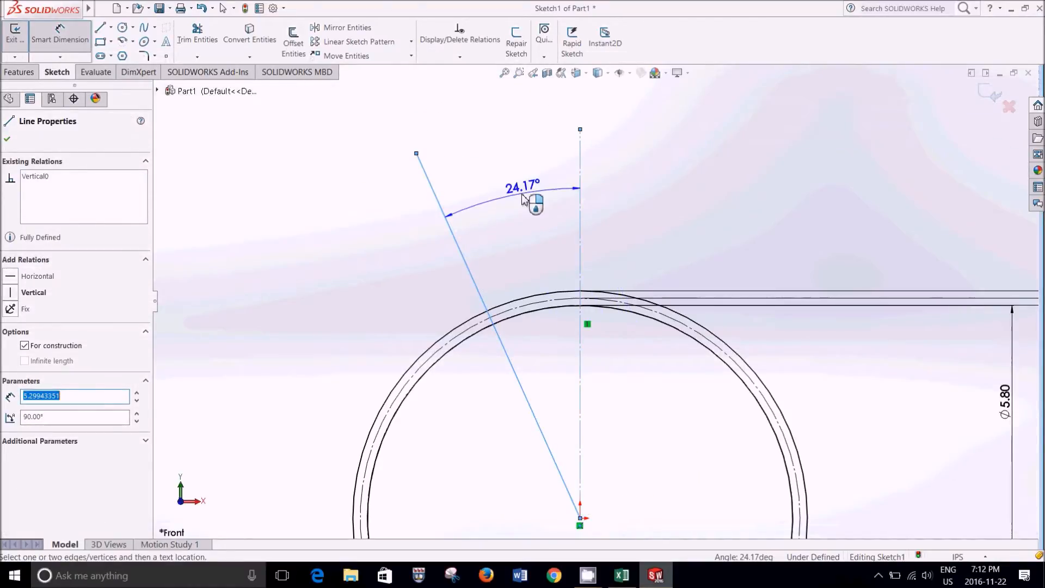
pyautogui.click(531, 198)
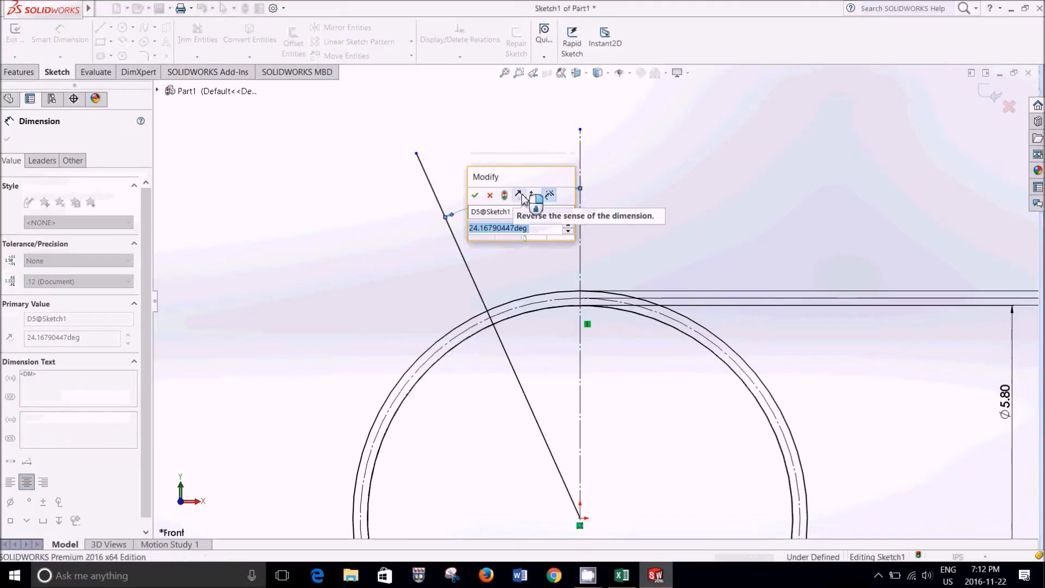
pyautogui.write('3/2')
pyautogui.press('Return')
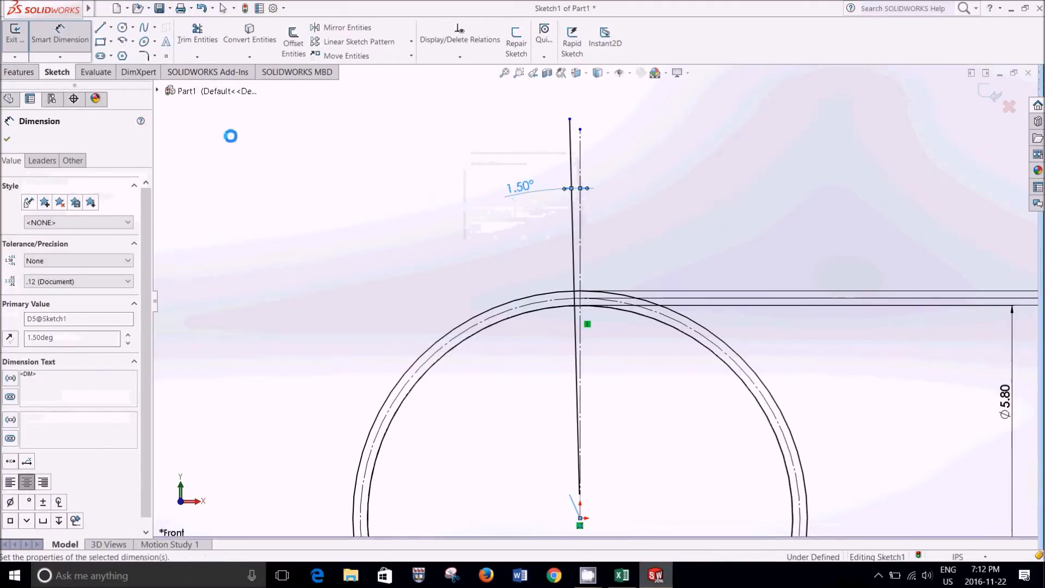
pyautogui.click(9, 143)
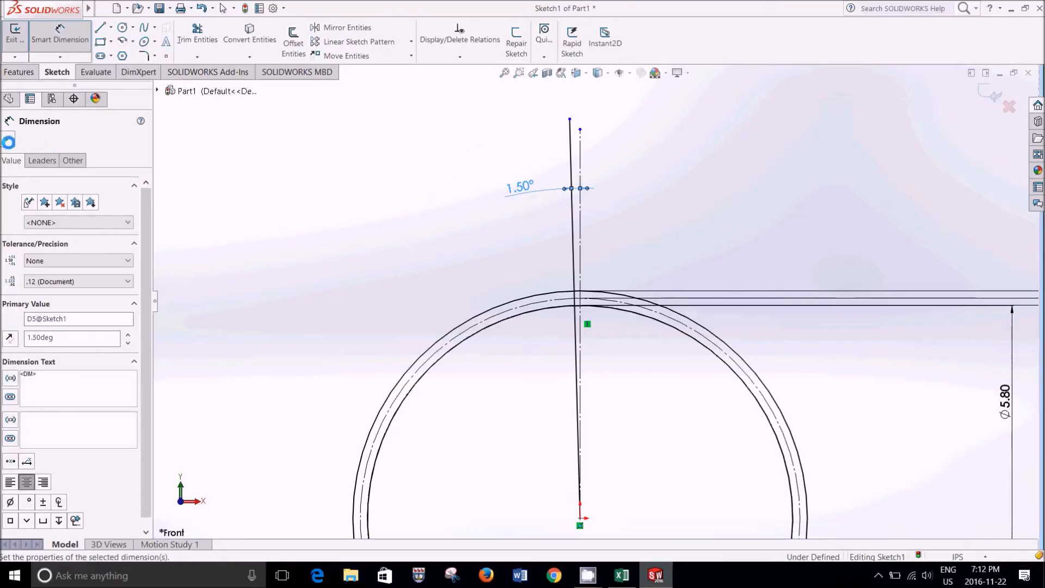
# Mirror the angled line about the vertical construction line and recheck the critical angle in the Excel sheet.
pyautogui.click(340, 30)
pyautogui.click(573, 177)
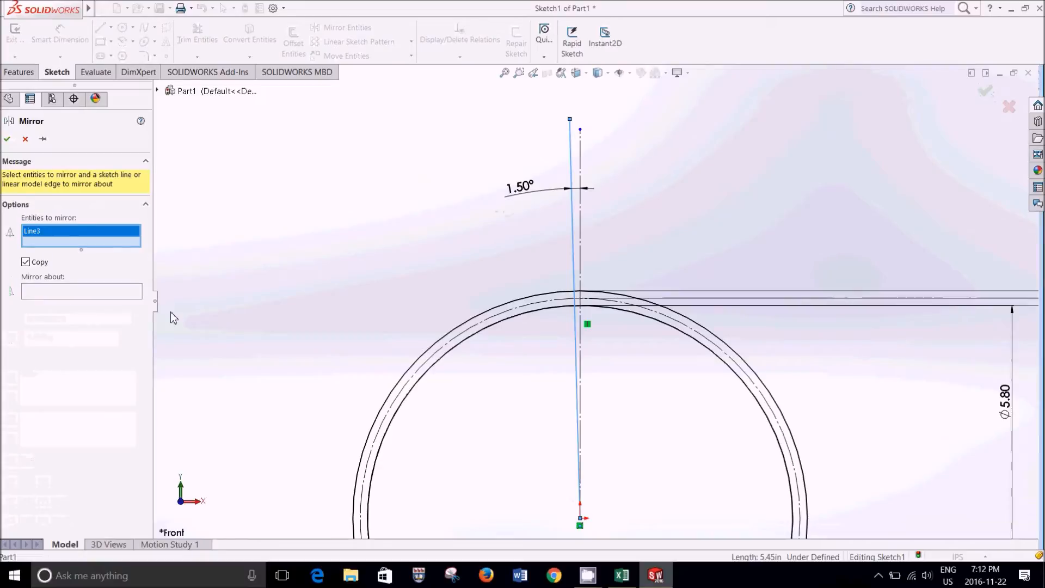
pyautogui.click(132, 294)
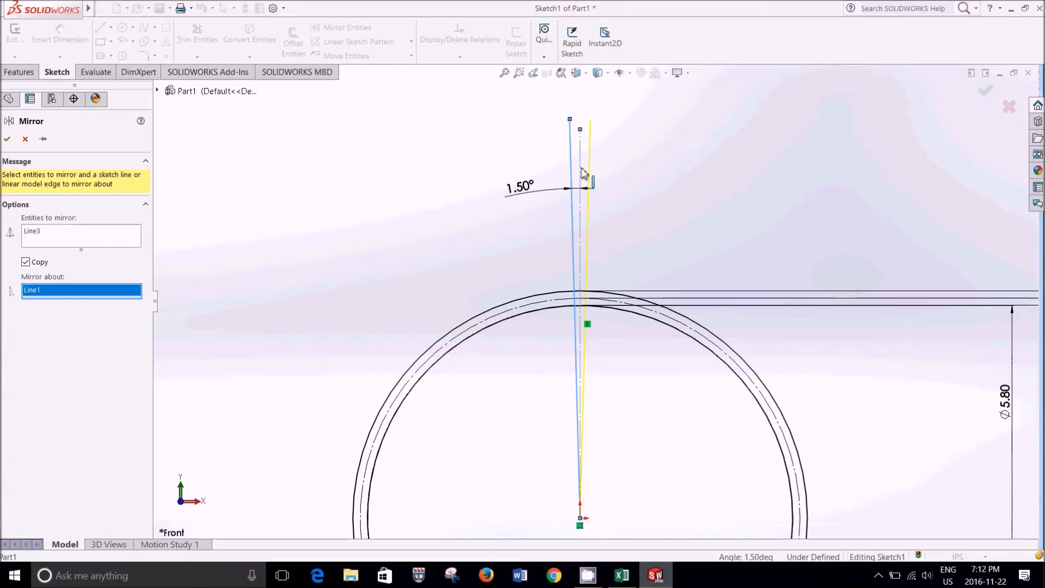
pyautogui.click(582, 173)
pyautogui.click(7, 138)
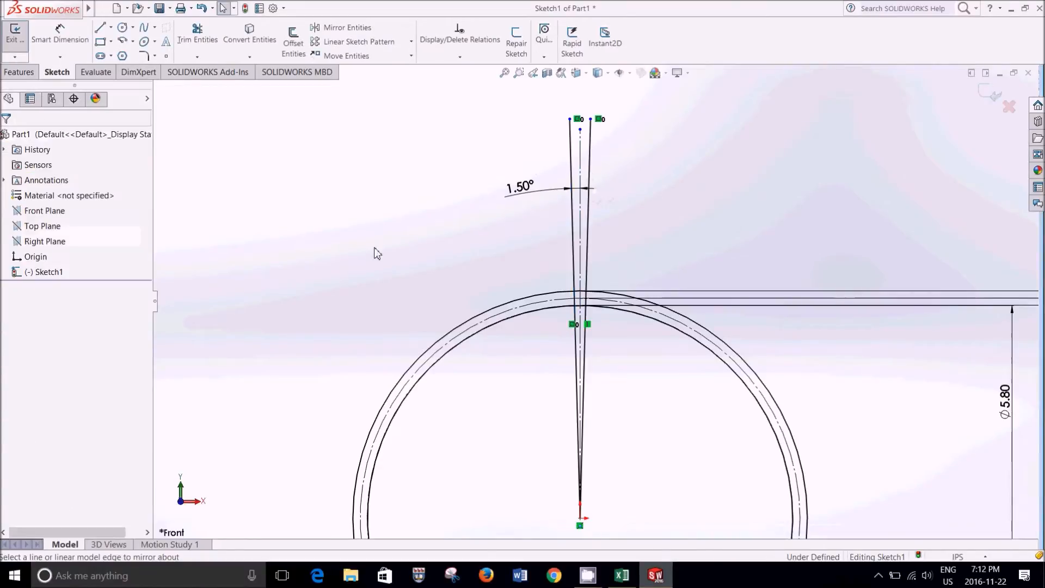
pyautogui.click(623, 575)
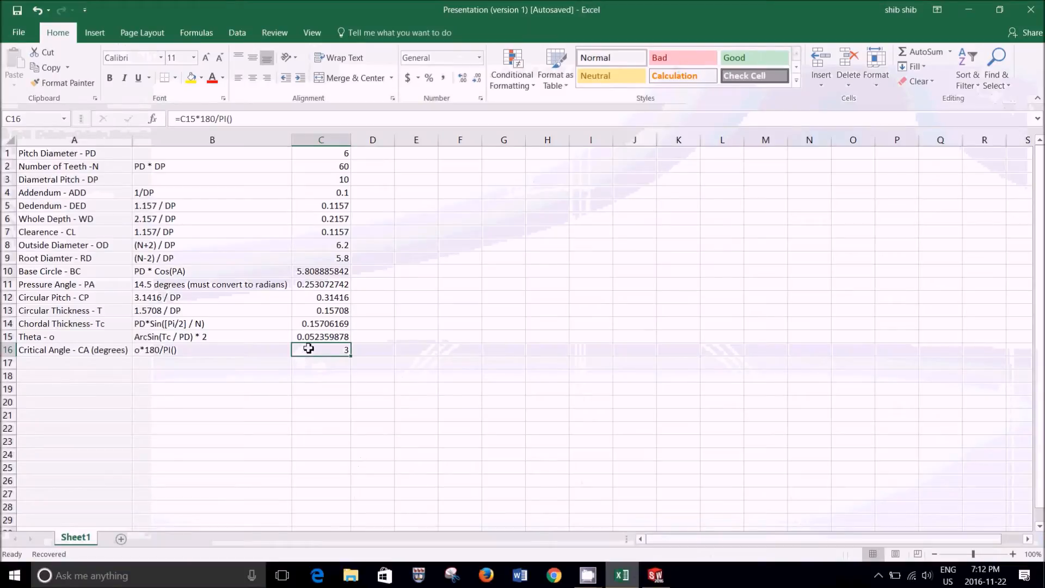
pyautogui.click(656, 575)
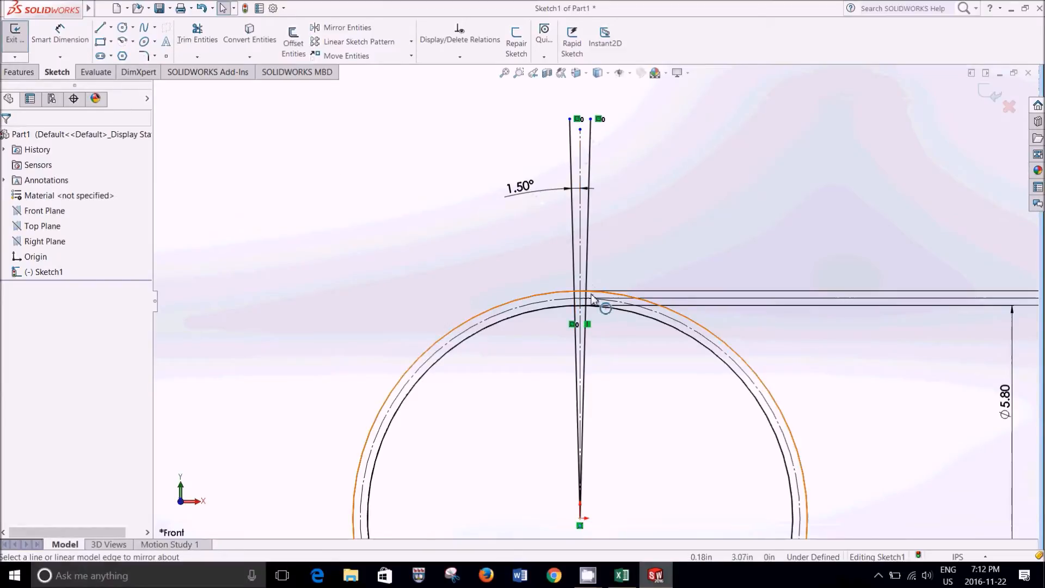
# Sketch a slanted line about 0.58 in long from the vertical construction line down to the inner construction circle on its left side.
pyautogui.scroll(2, 602, 280)
pyautogui.scroll(-7, 602, 279)
pyautogui.click(100, 28)
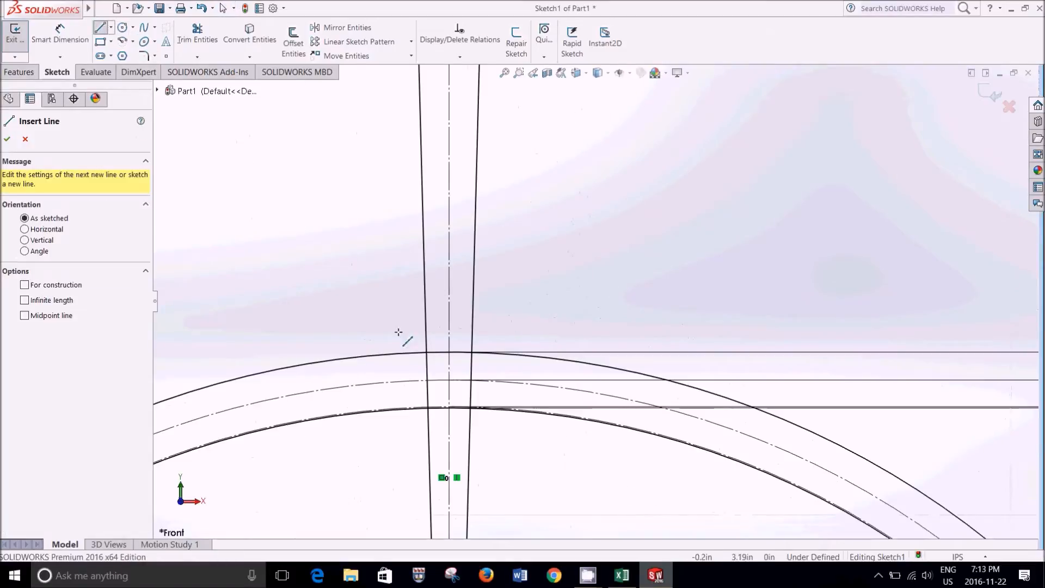
pyautogui.scroll(-4, 327, 416)
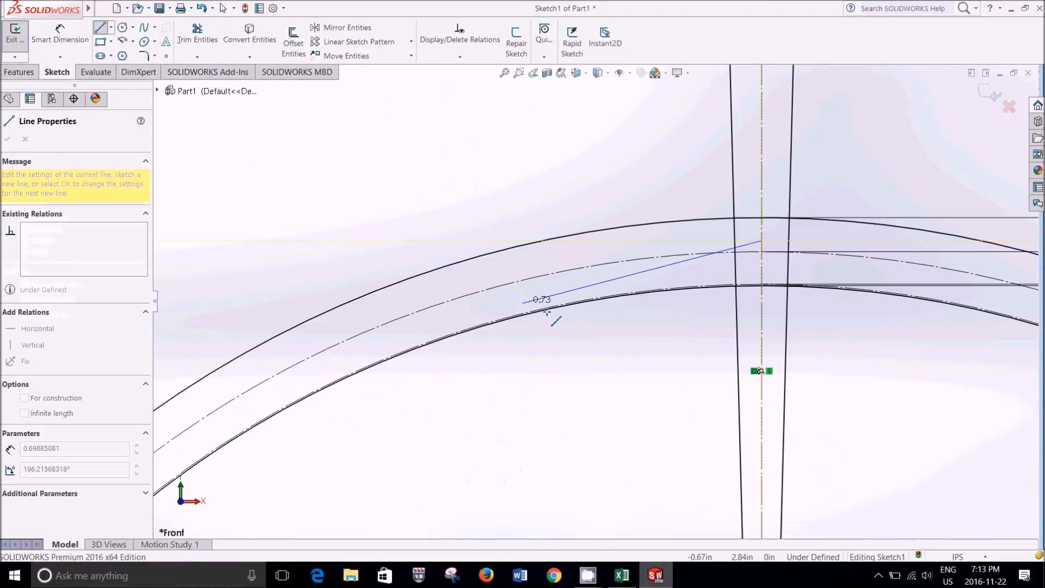
pyautogui.scroll(-2, 594, 294)
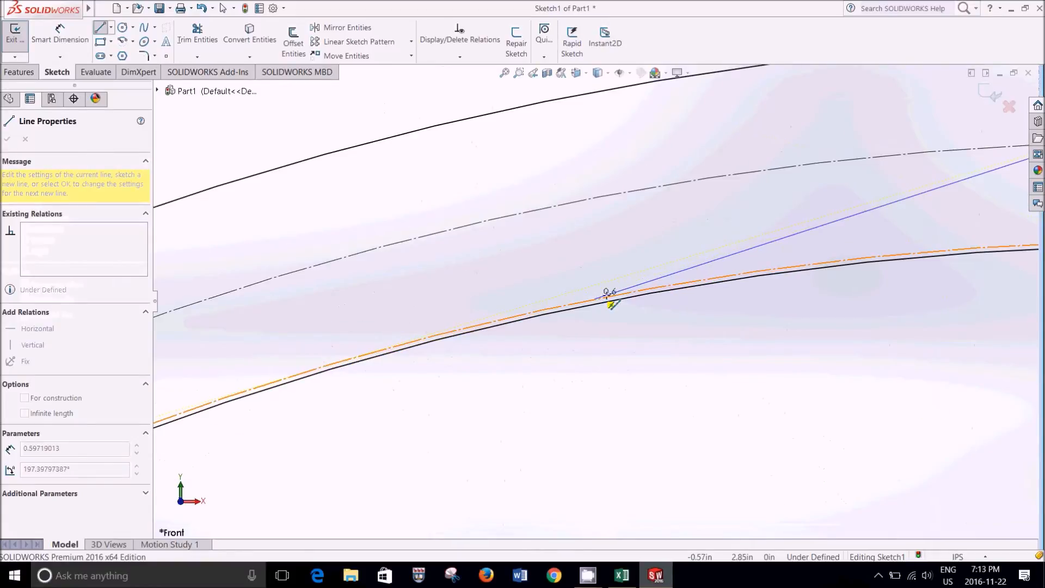
pyautogui.click(611, 298)
pyautogui.press('Escape')
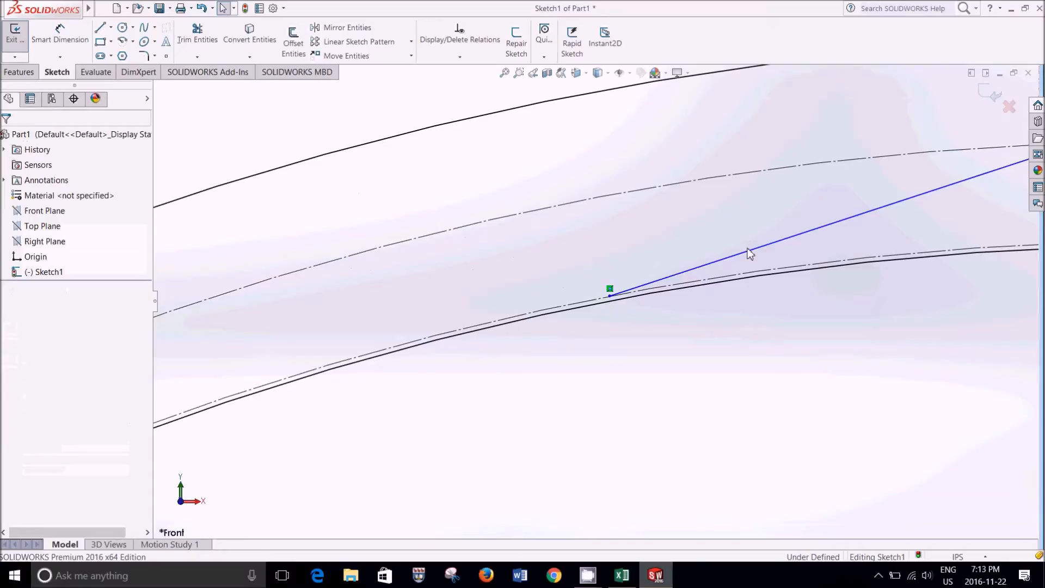
# Make the new slanted line tangent to the inner construction circle.
pyautogui.click(750, 253)
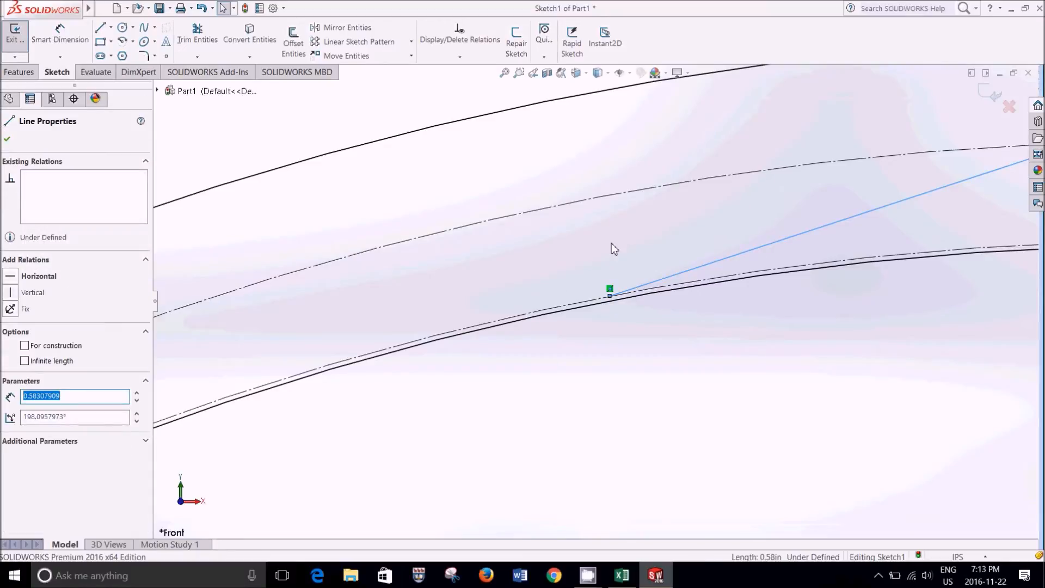
pyautogui.keyDown('ctrl'); pyautogui.click(602, 306); pyautogui.keyUp('ctrl')
pyautogui.click(10, 331)
pyautogui.click(6, 139)
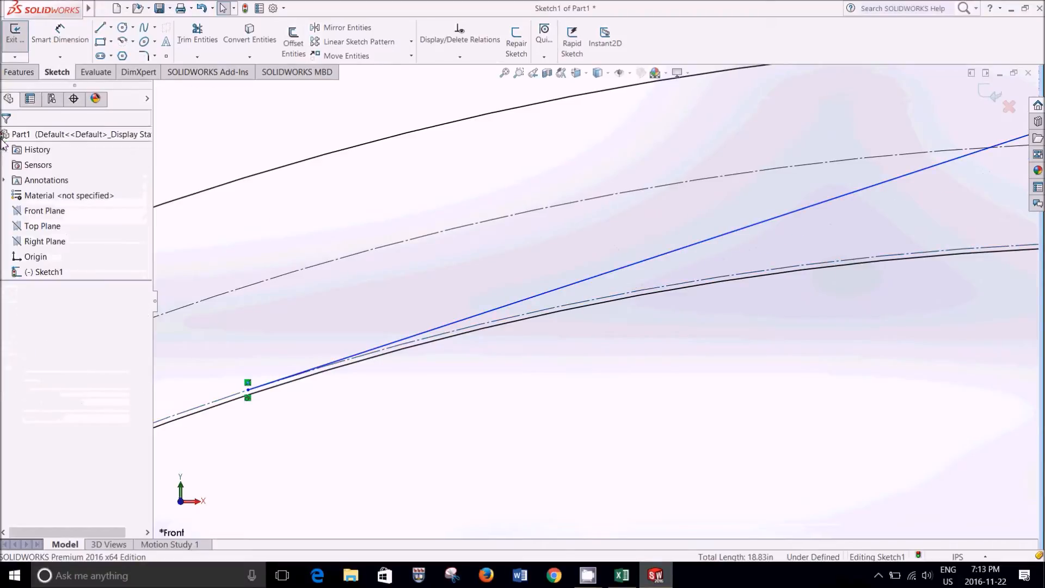
# Add an Intersection relation placing the slanted line's upper endpoint where the vertical construction line crosses the middle construction circle.
pyautogui.scroll(2, 934, 286)
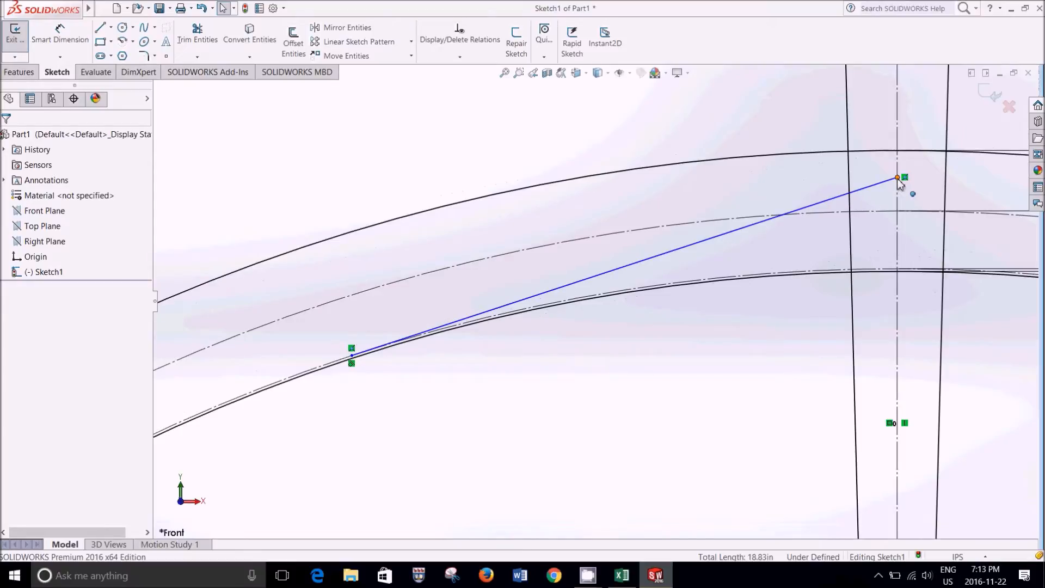
pyautogui.click(898, 178)
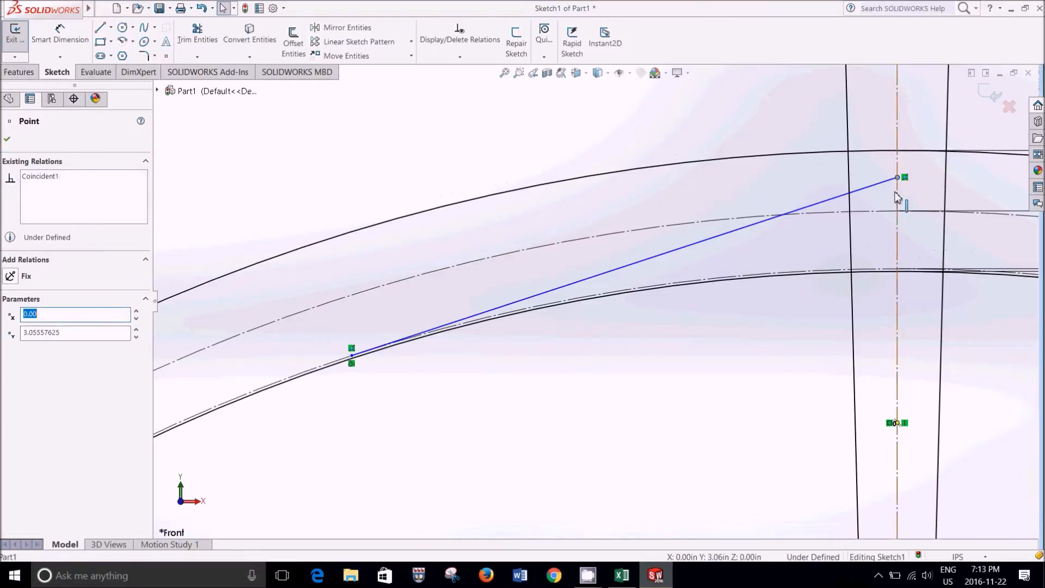
pyautogui.keyDown('ctrl'); pyautogui.click(898, 198); pyautogui.keyUp('ctrl')
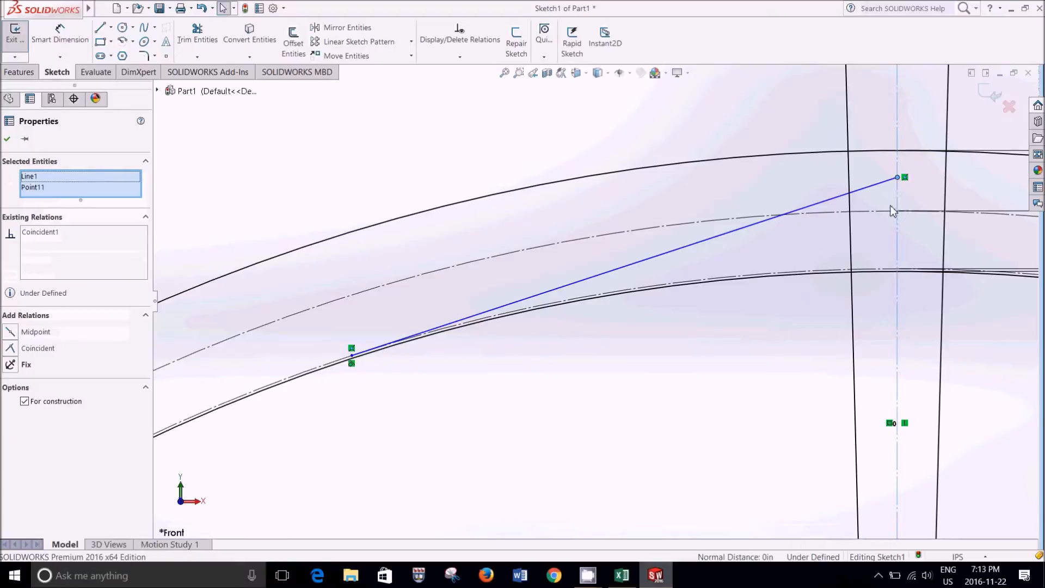
pyautogui.keyDown('ctrl'); pyautogui.click(891, 214); pyautogui.keyUp('ctrl')
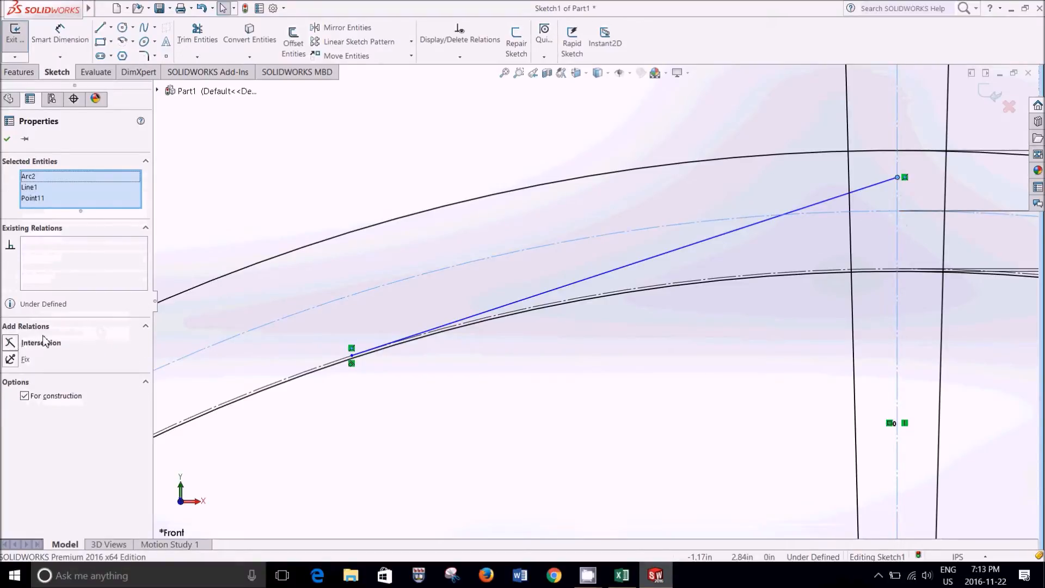
pyautogui.click(17, 346)
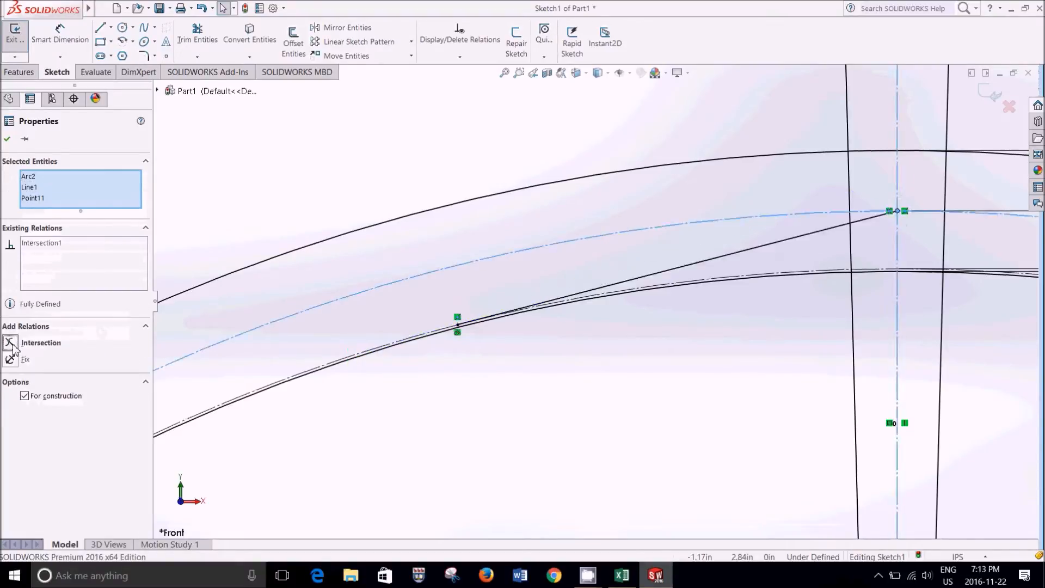
pyautogui.click(7, 141)
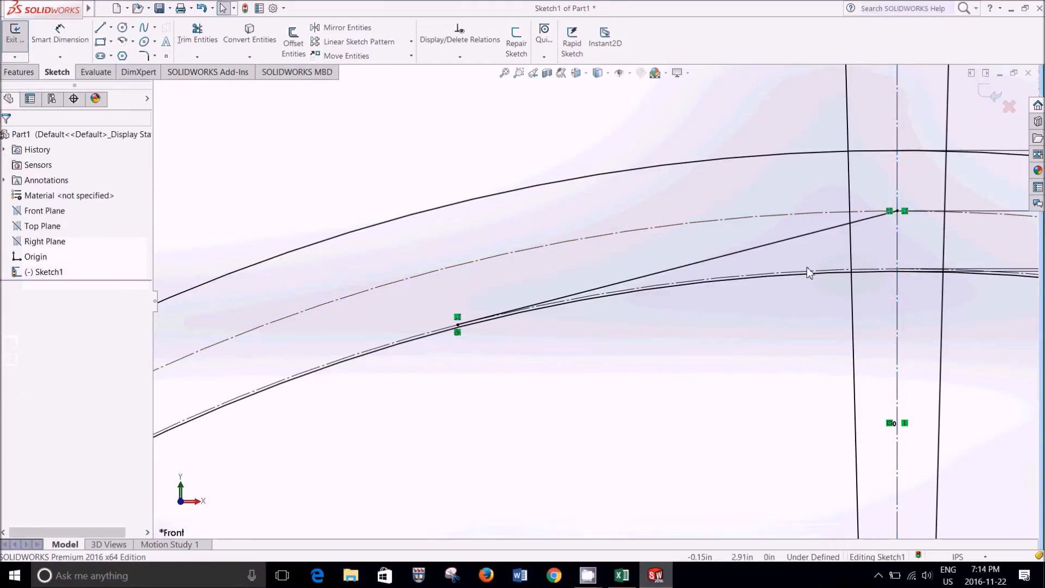
# Sketch a circle centred on the tangent line's lower endpoint, with its edge on the angled line to the right of the vertical axis.
pyautogui.click(123, 27)
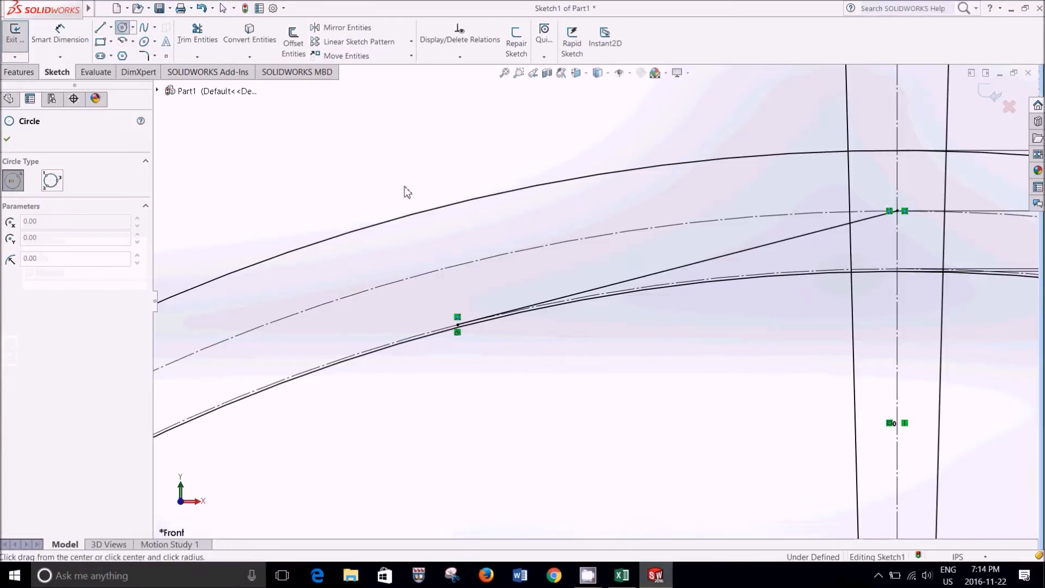
pyautogui.click(458, 327)
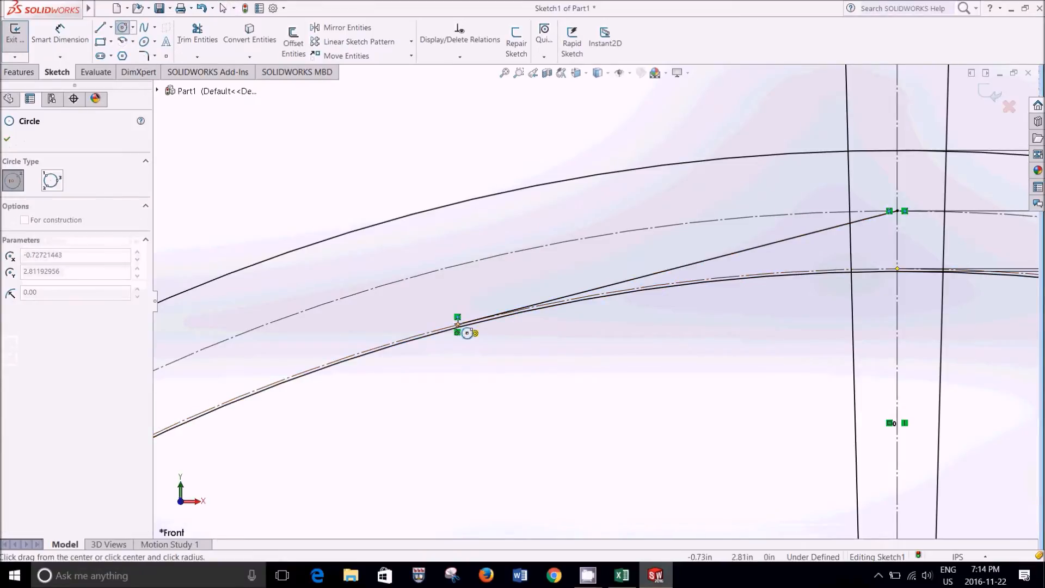
pyautogui.click(943, 337)
pyautogui.click(8, 139)
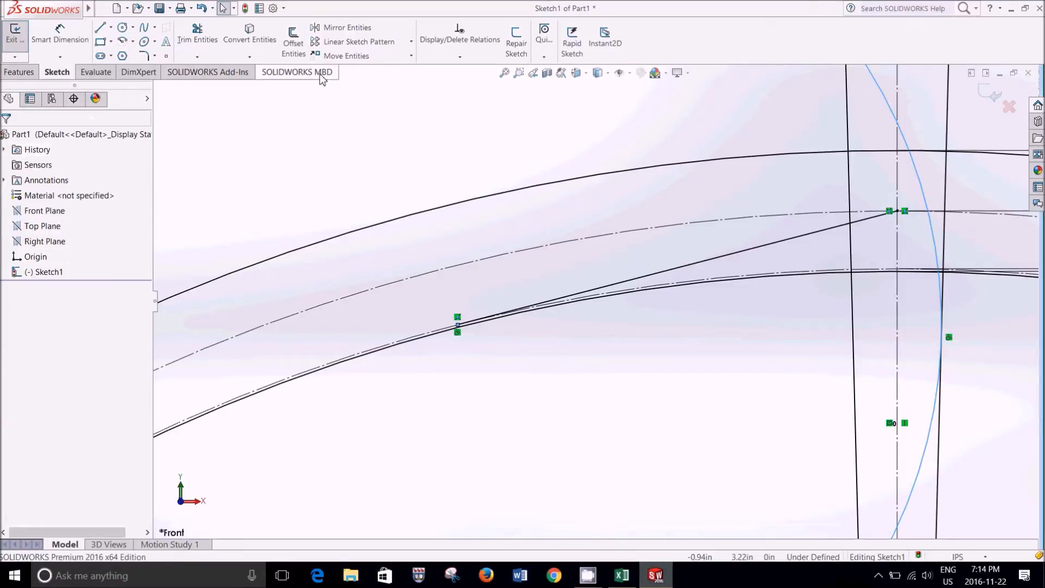
# Mirror the new circle about the vertical construction line, keeping the original.
pyautogui.click(353, 28)
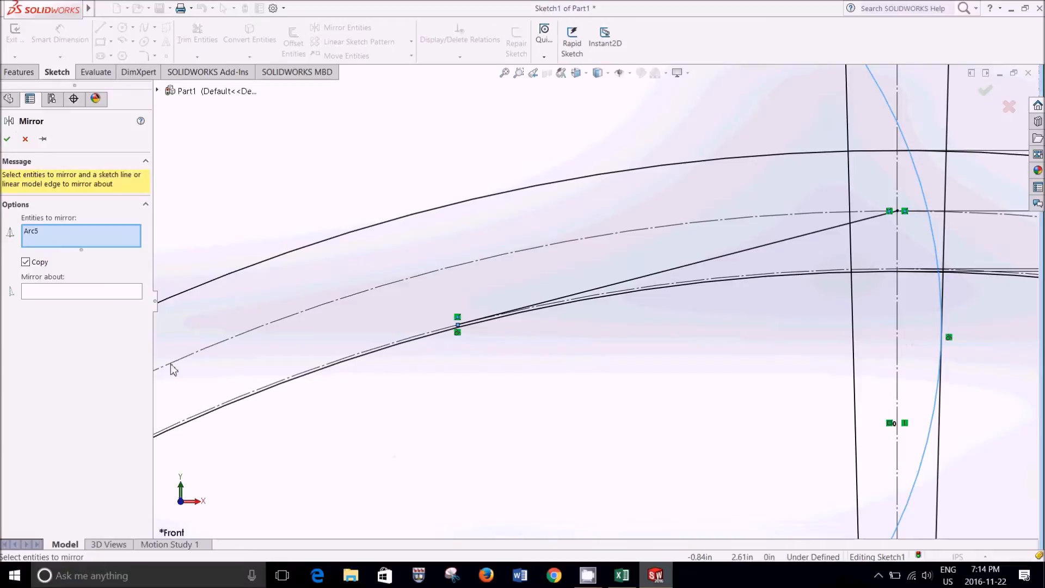
pyautogui.click(59, 291)
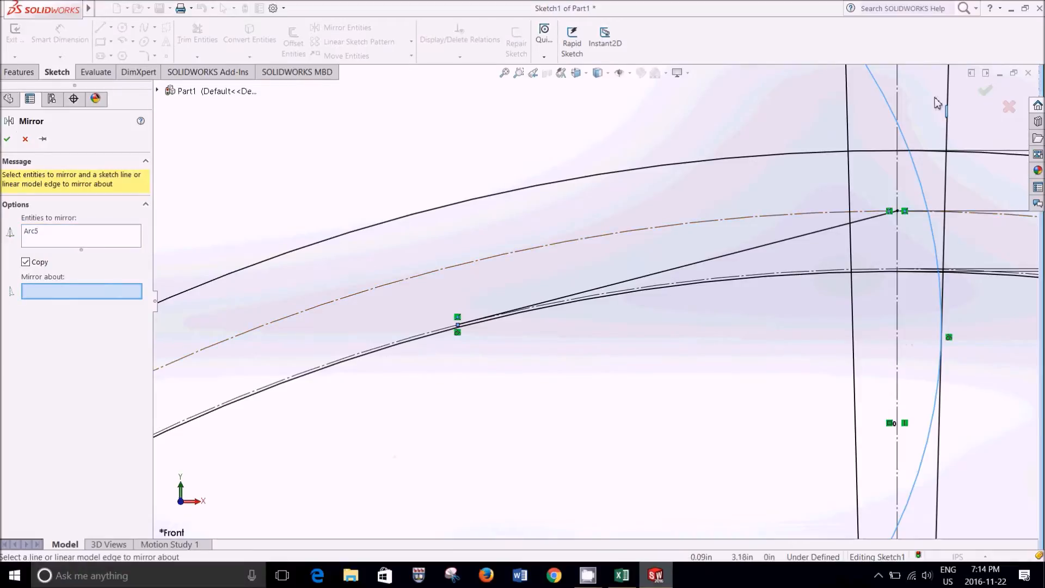
pyautogui.click(898, 93)
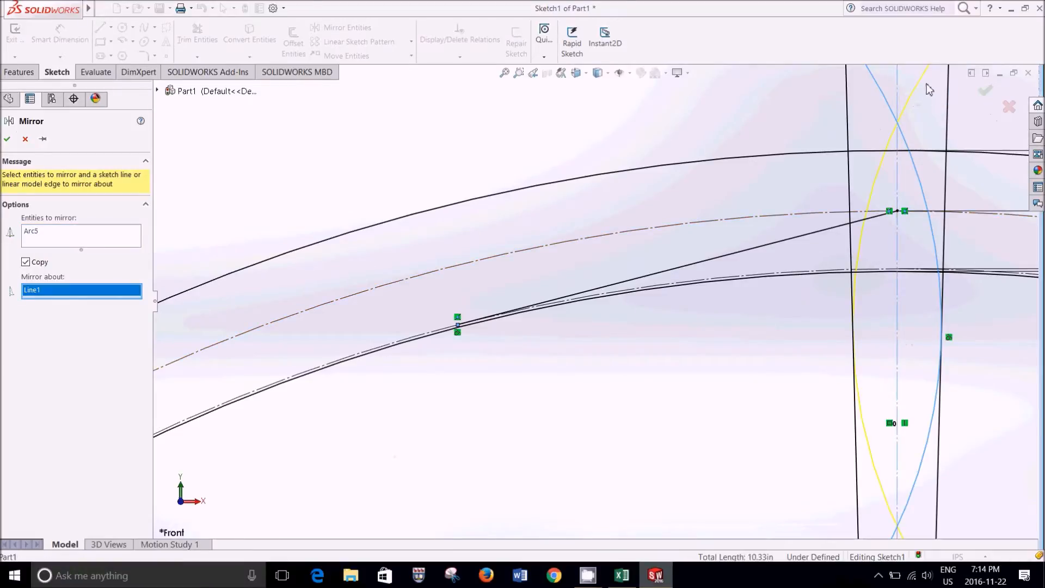
pyautogui.click(7, 140)
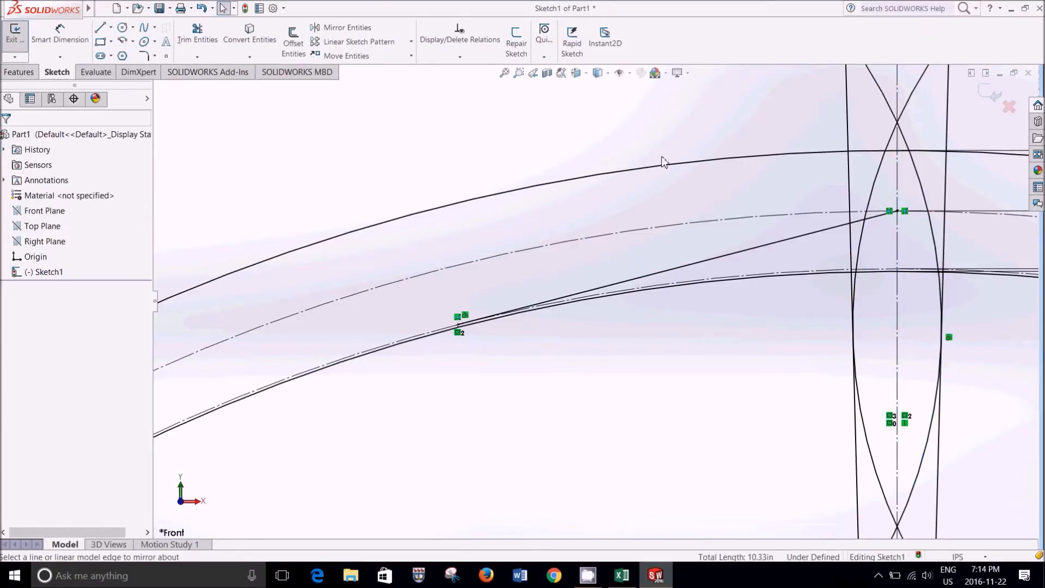
# Trim the circles and angled lines to the closest intersections, leaving only the tooth flanks and tip above the inner construction circle.
pyautogui.click(197, 34)
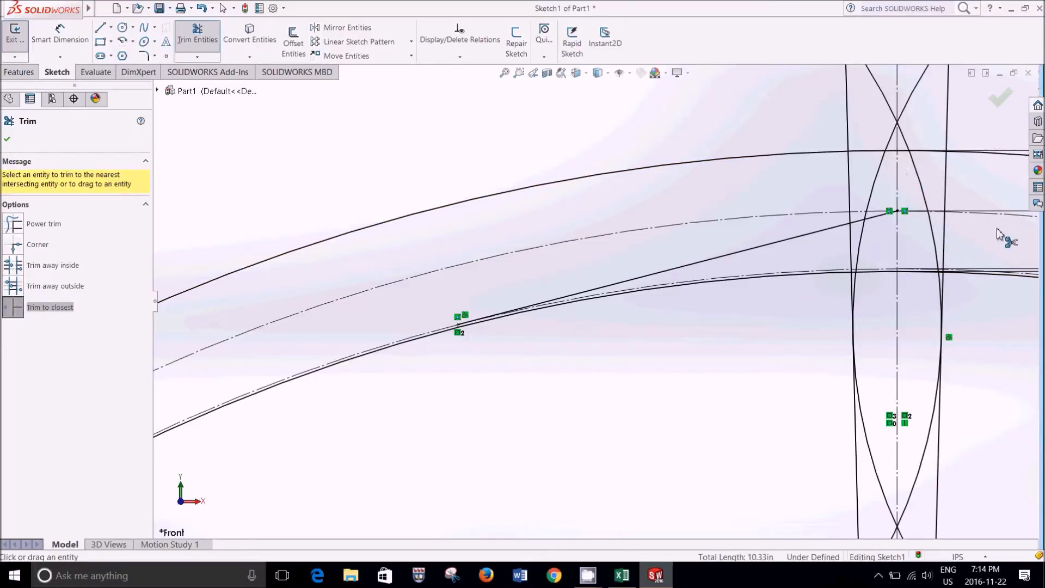
pyautogui.click(888, 108)
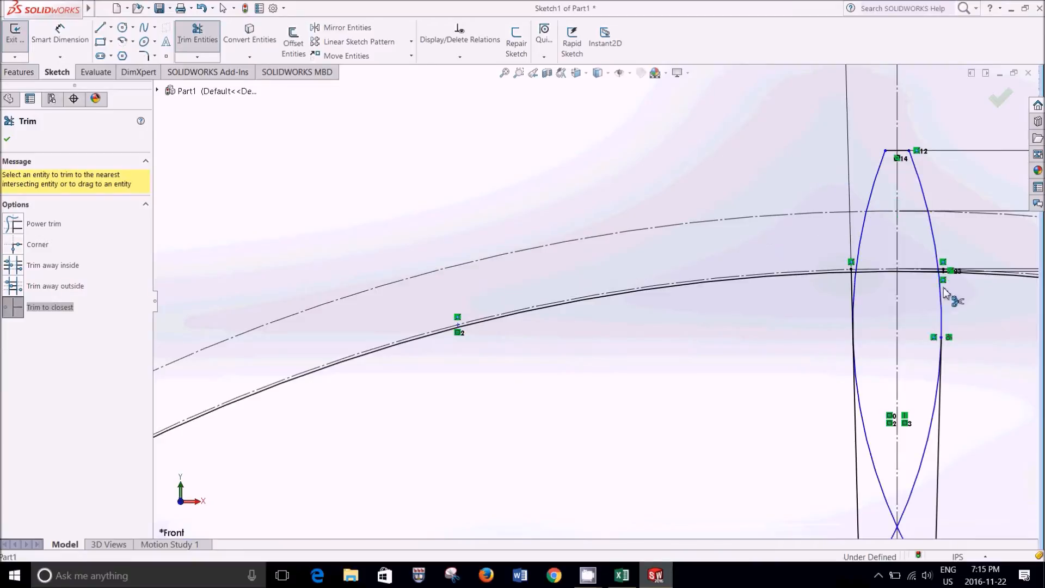
pyautogui.click(947, 294)
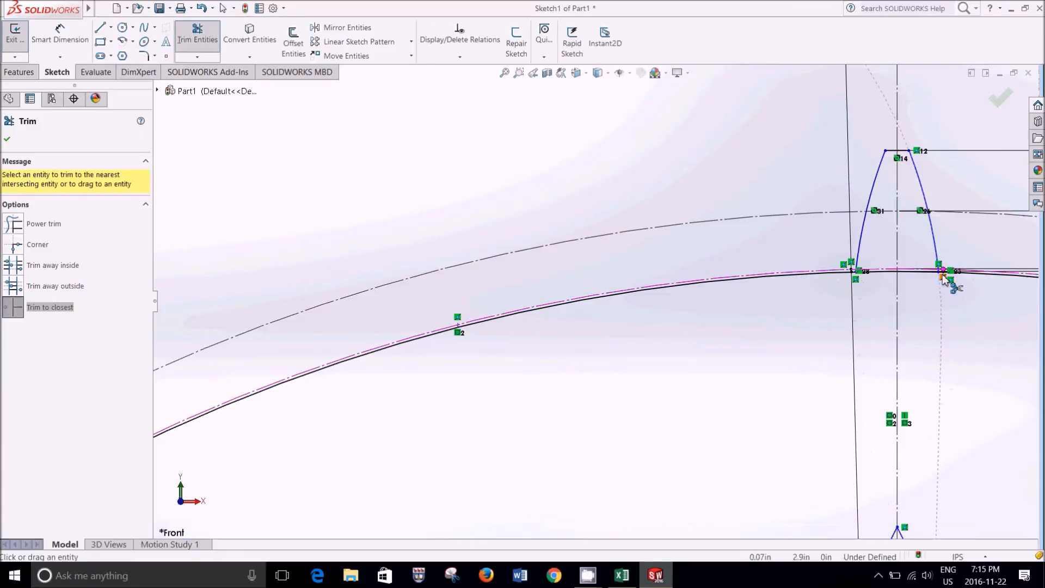
pyautogui.scroll(3, 944, 281)
pyautogui.scroll(-2, 944, 281)
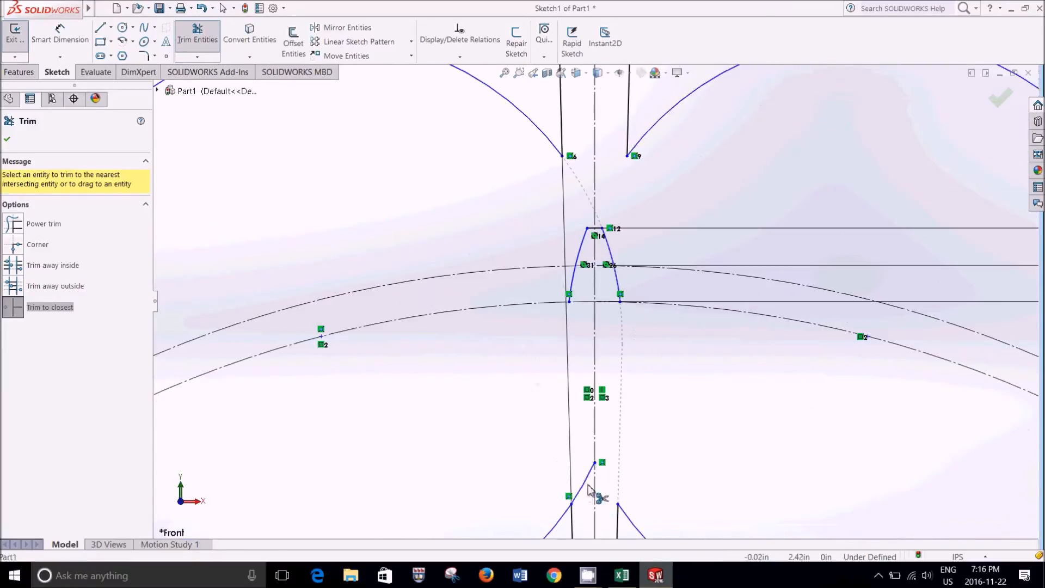
pyautogui.click(874, 370)
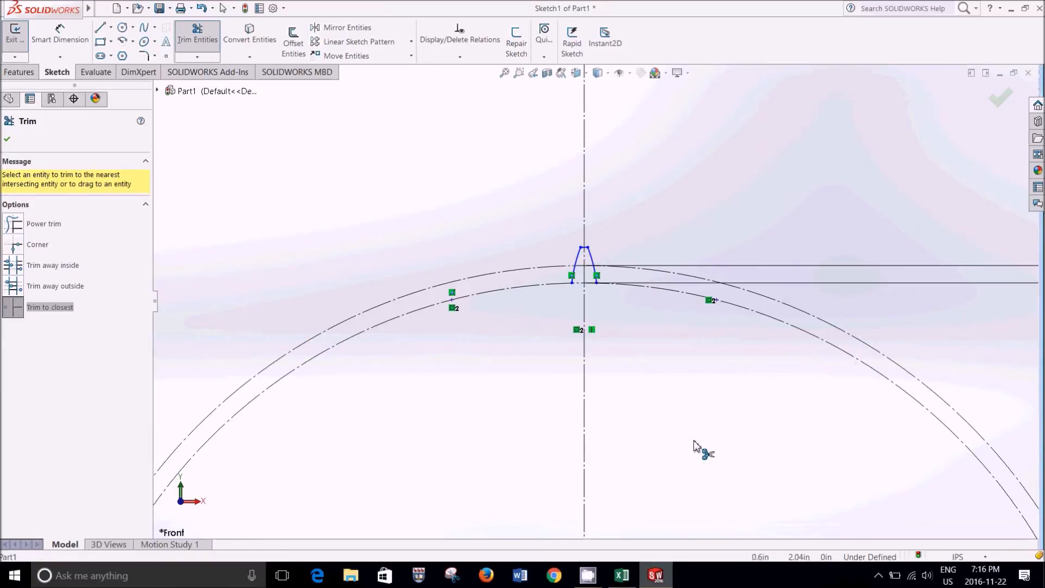
pyautogui.click(7, 139)
# Close the tooth profile with a horizontal line between the lower ends of its flanks and exit the sketch.
pyautogui.click(100, 28)
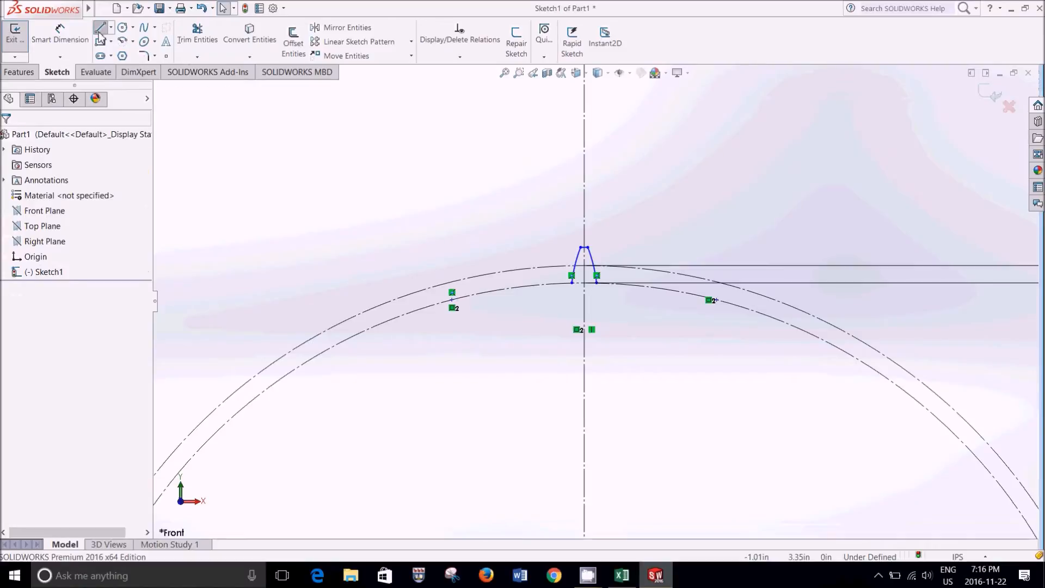
pyautogui.click(571, 282)
pyautogui.click(597, 283)
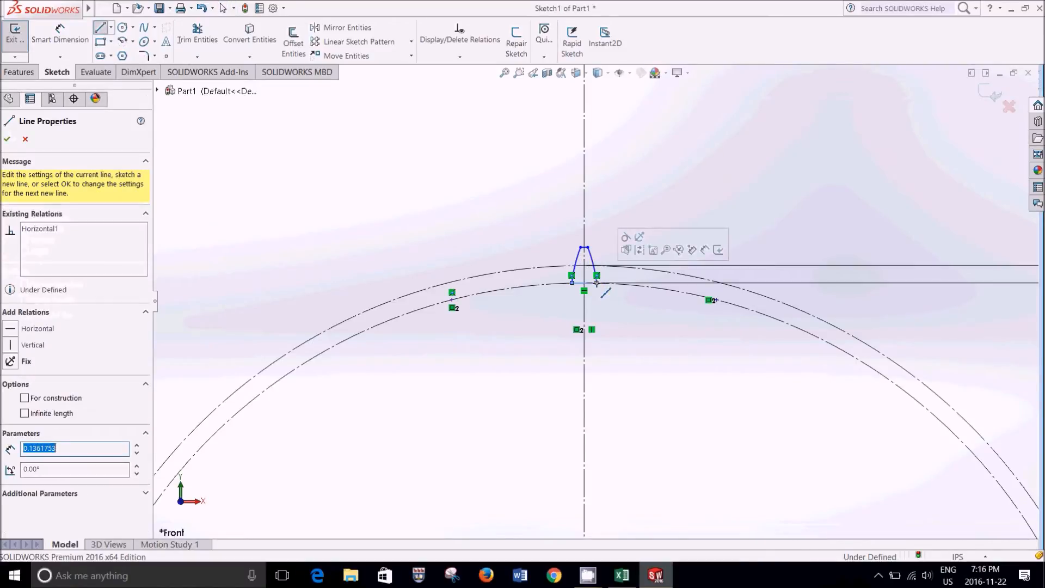
pyautogui.click(11, 140)
pyautogui.click(8, 140)
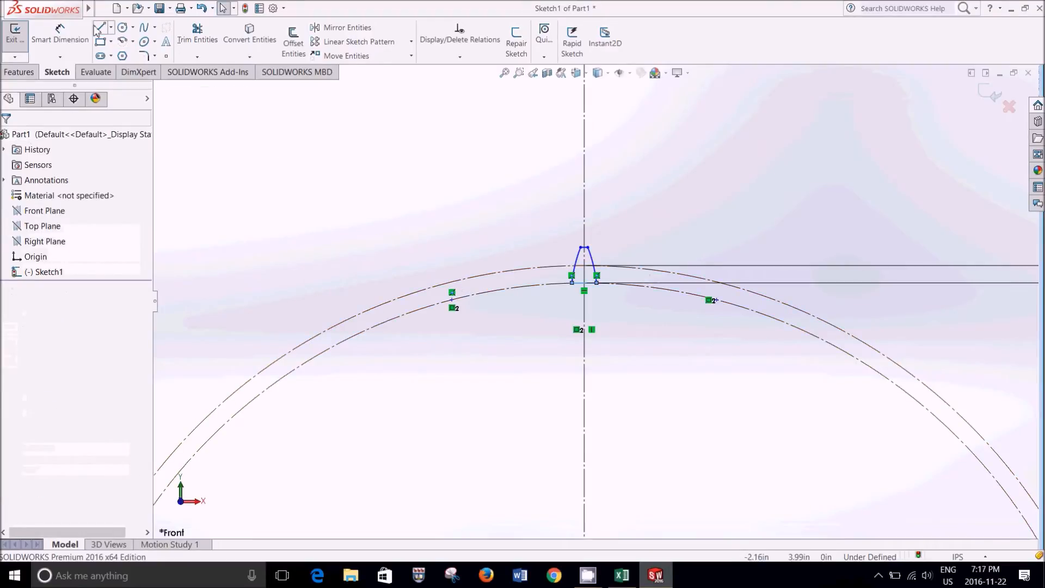
pyautogui.click(16, 43)
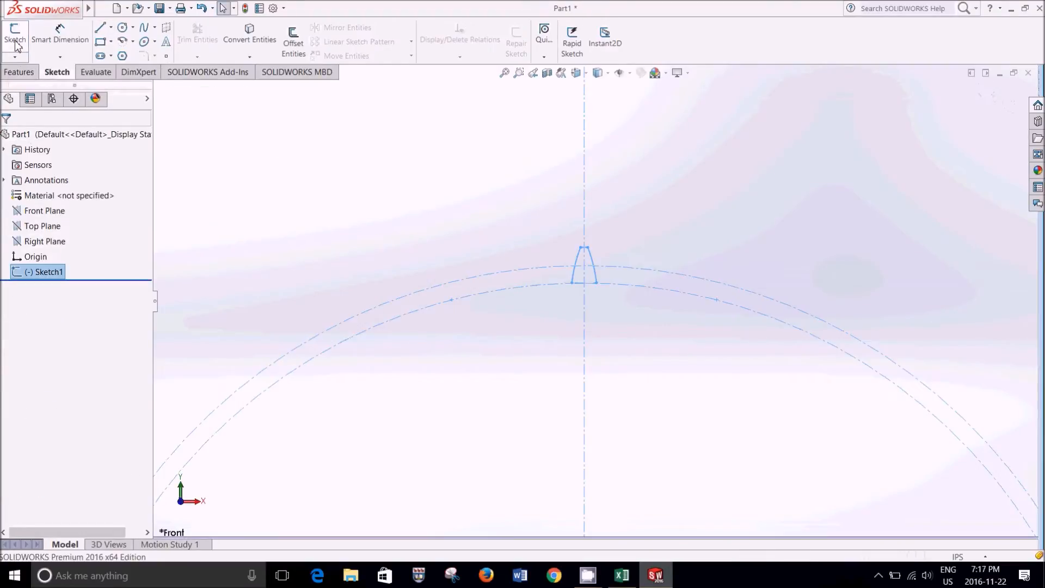
# Start a 3D sketch and orient the model to the Left view.
pyautogui.click(15, 57)
pyautogui.click(35, 85)
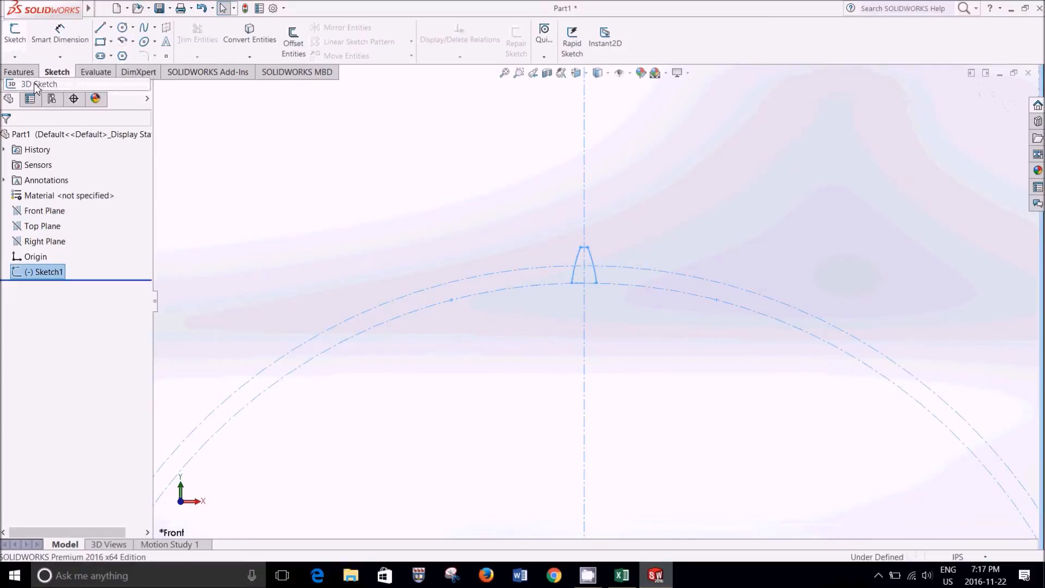
pyautogui.press('space')
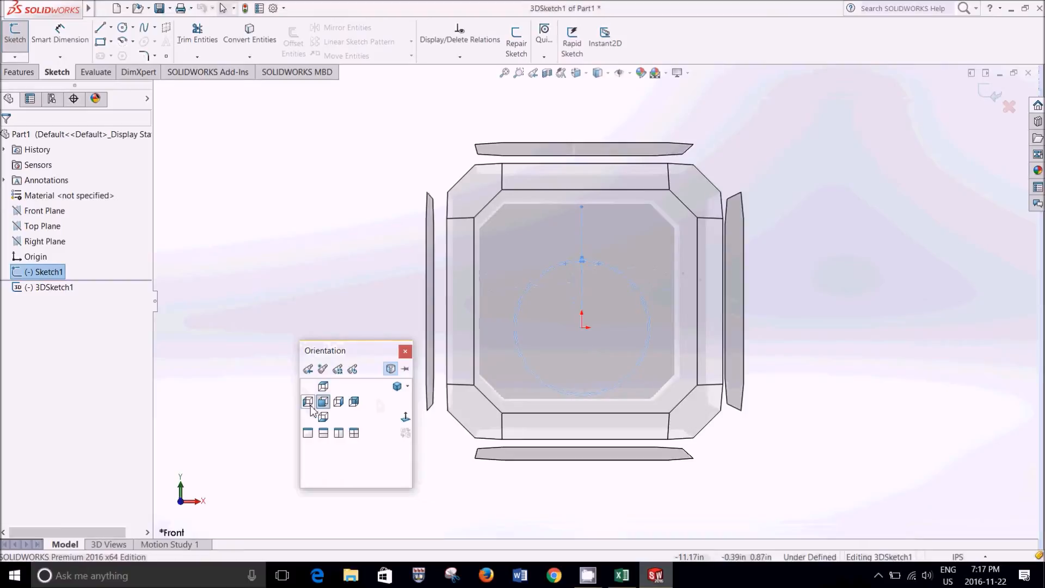
pyautogui.click(309, 403)
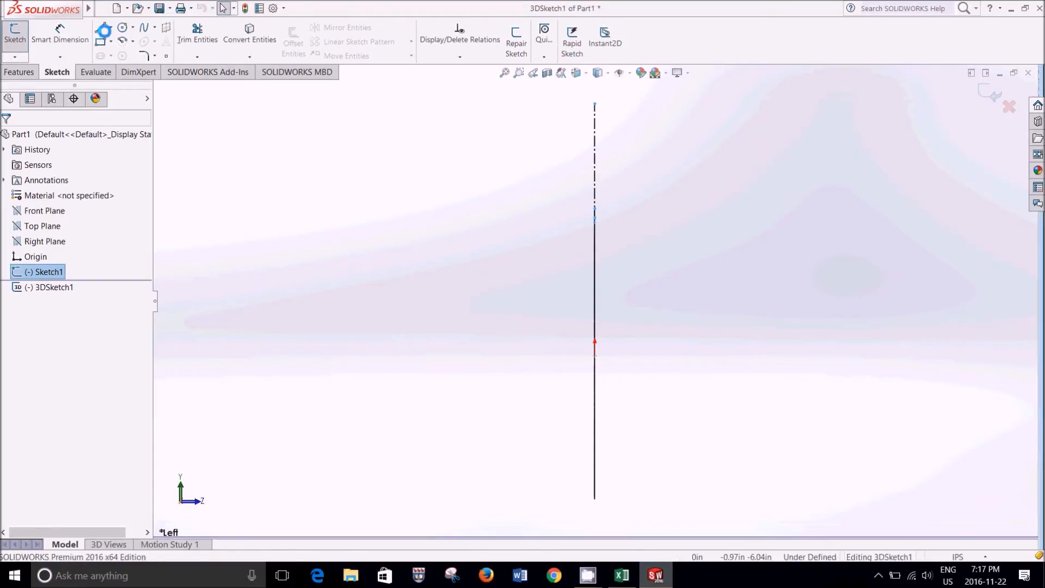
# Draw a 3D-sketch line from the origin along the Z axis and set its length to 2 in.
pyautogui.click(100, 28)
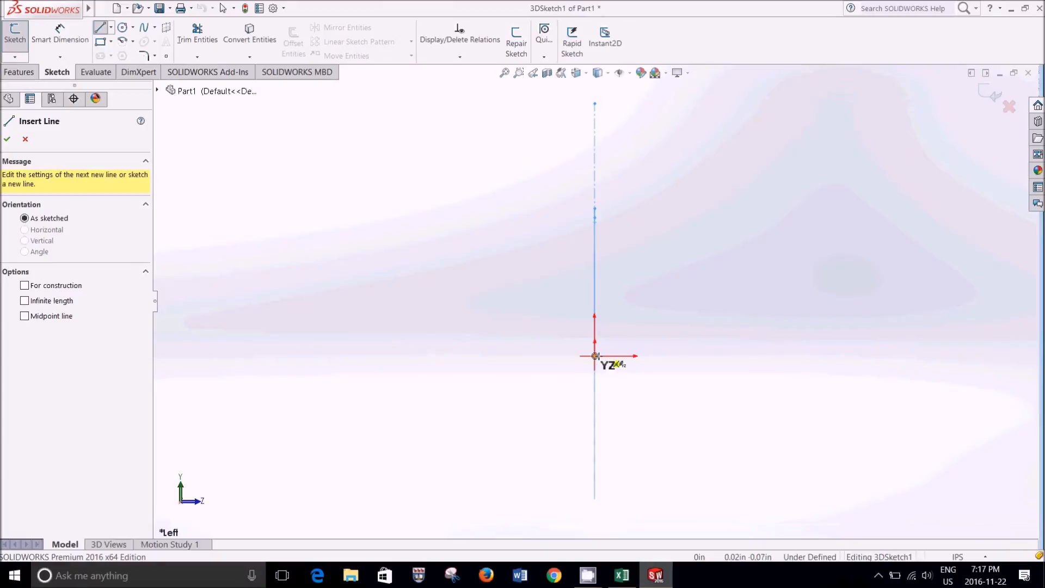
pyautogui.moveTo(594, 356); pyautogui.dragTo(671, 356)
pyautogui.press('Escape')
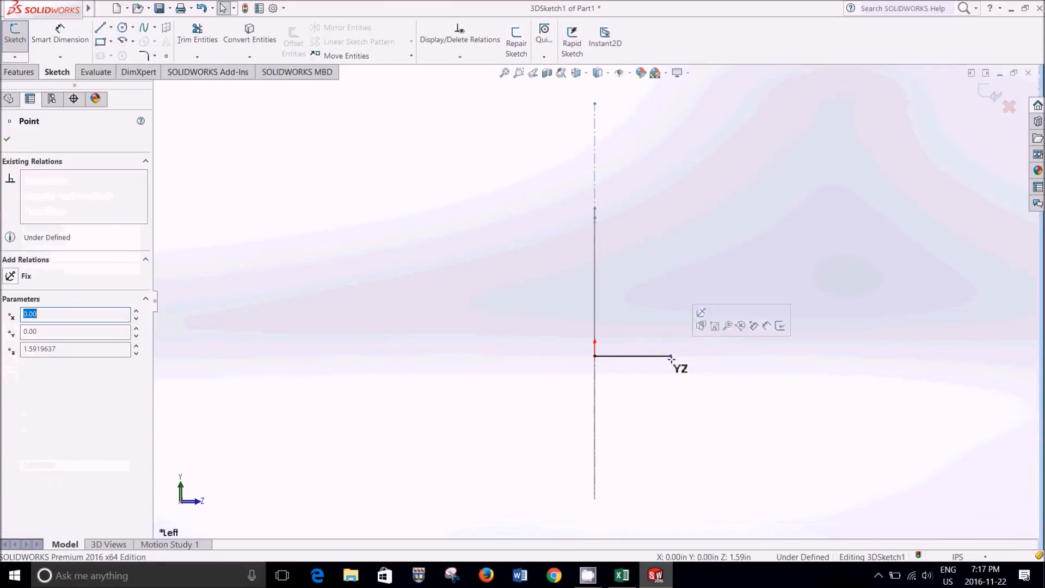
pyautogui.click(659, 356)
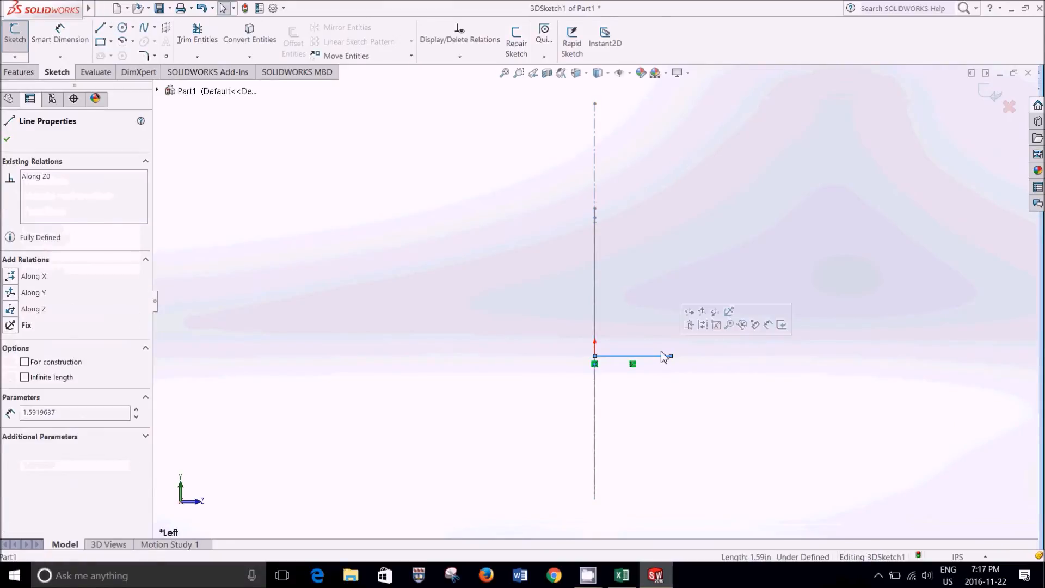
pyautogui.doubleClick(81, 412)
pyautogui.write('2')
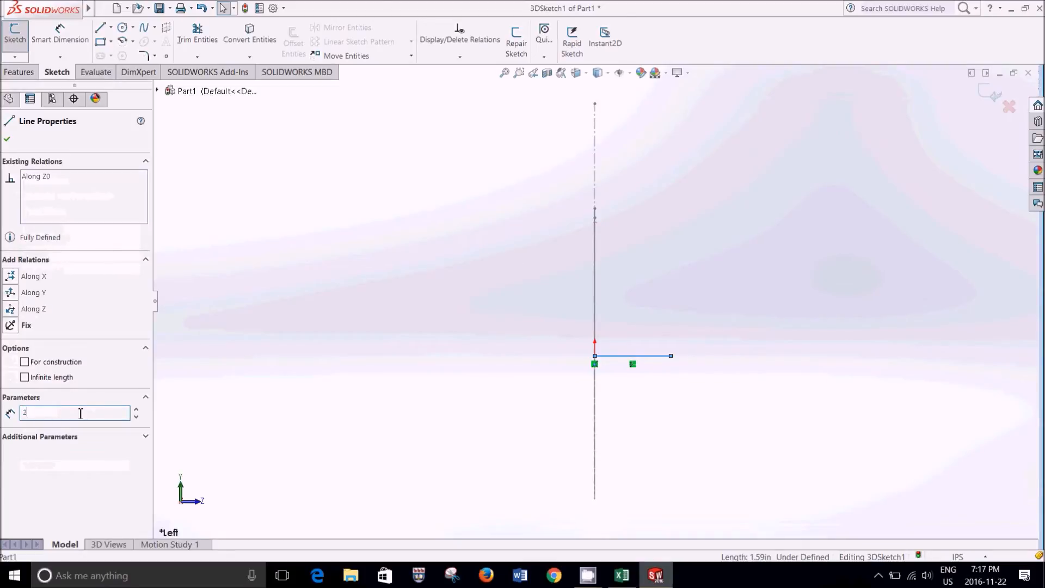
pyautogui.press('Return')
pyautogui.press('Escape')
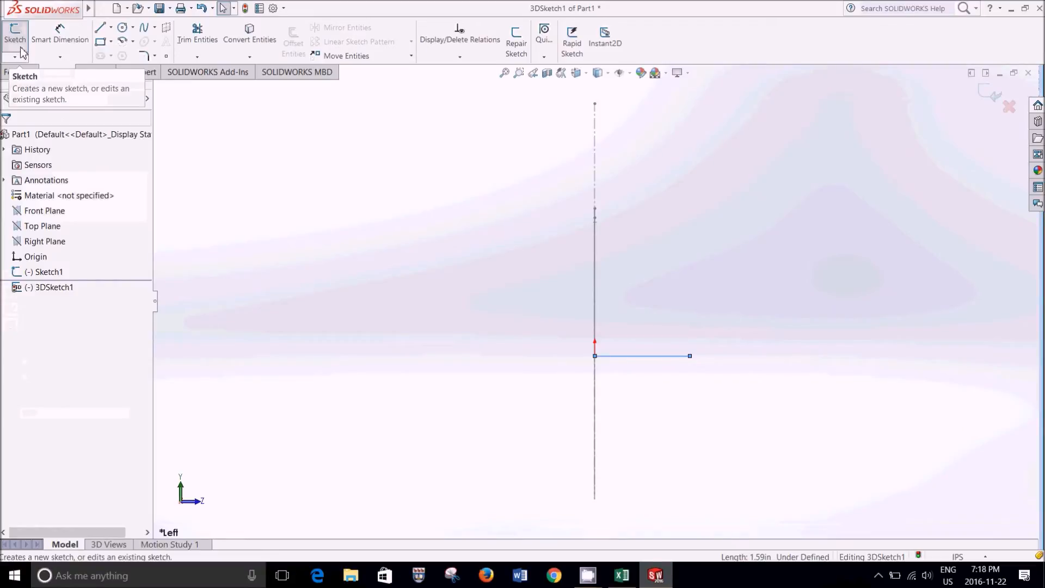
# Start a Swept Boss/Base with the tooth sketch as profile and the 3D-sketch line as path, in the Isometric view.
pyautogui.click(17, 72)
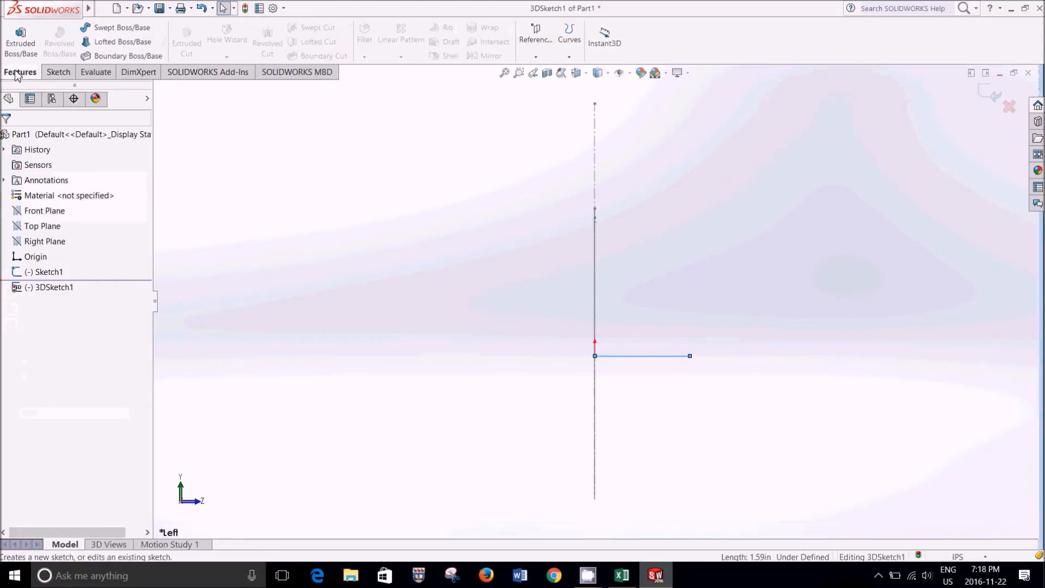
pyautogui.press('space')
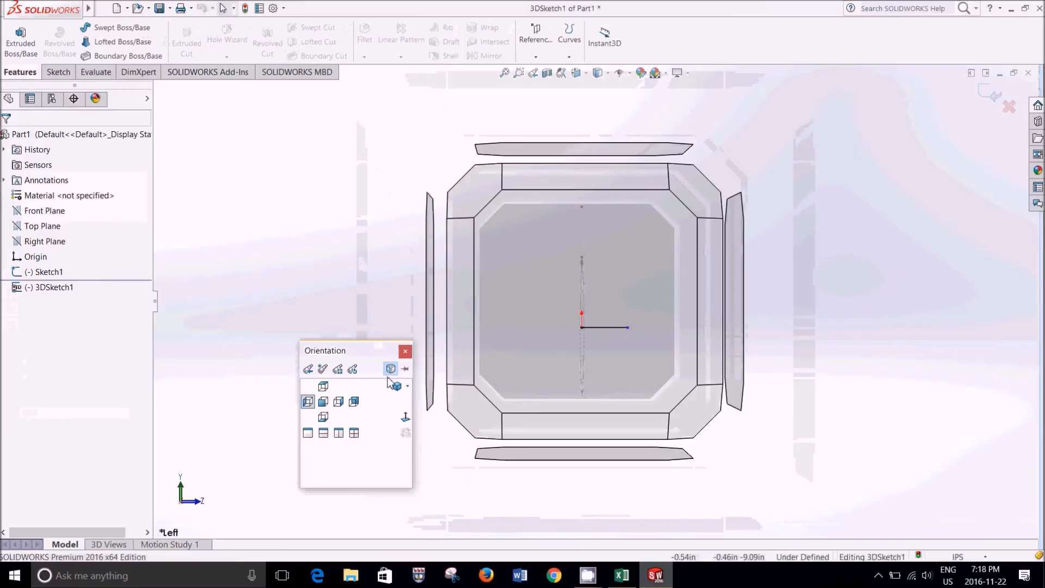
pyautogui.click(398, 387)
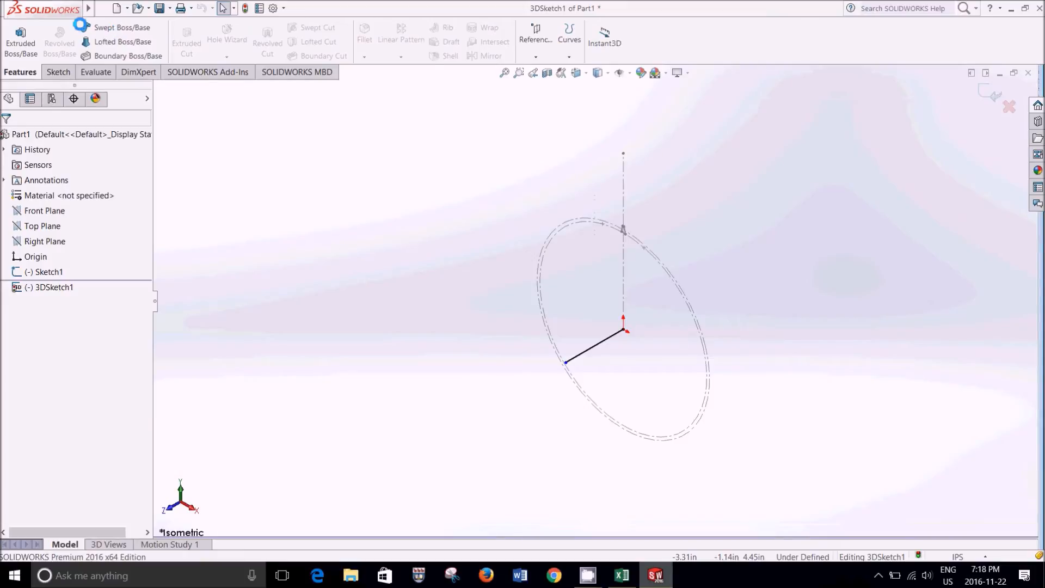
pyautogui.click(118, 28)
pyautogui.click(107, 206)
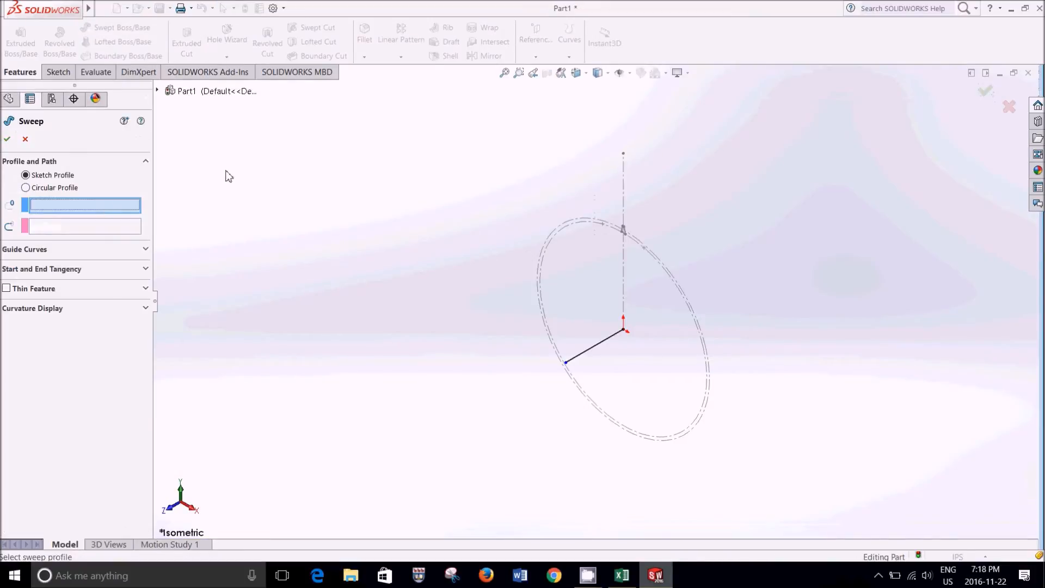
pyautogui.click(625, 232)
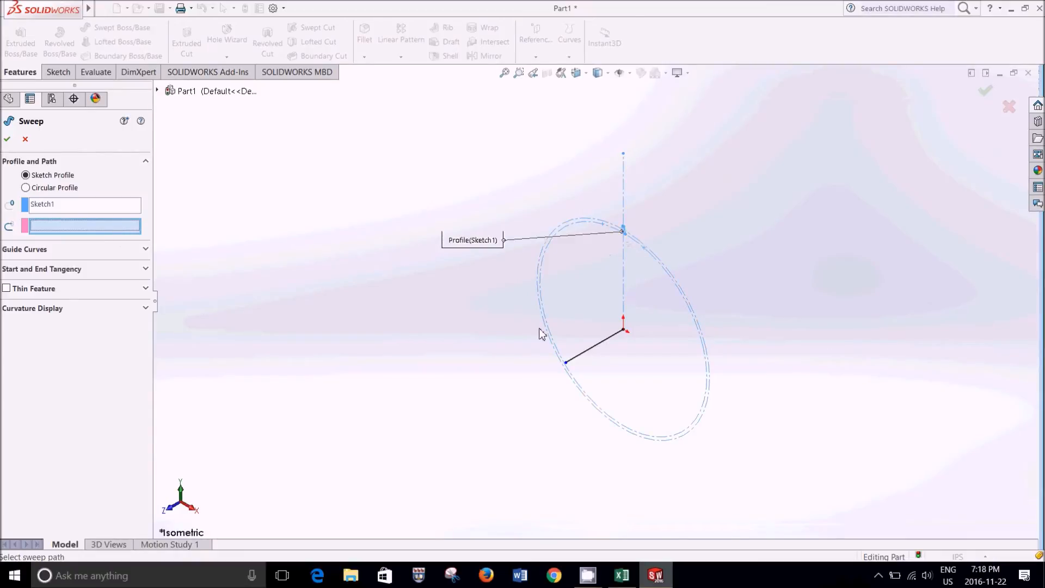
pyautogui.click(588, 352)
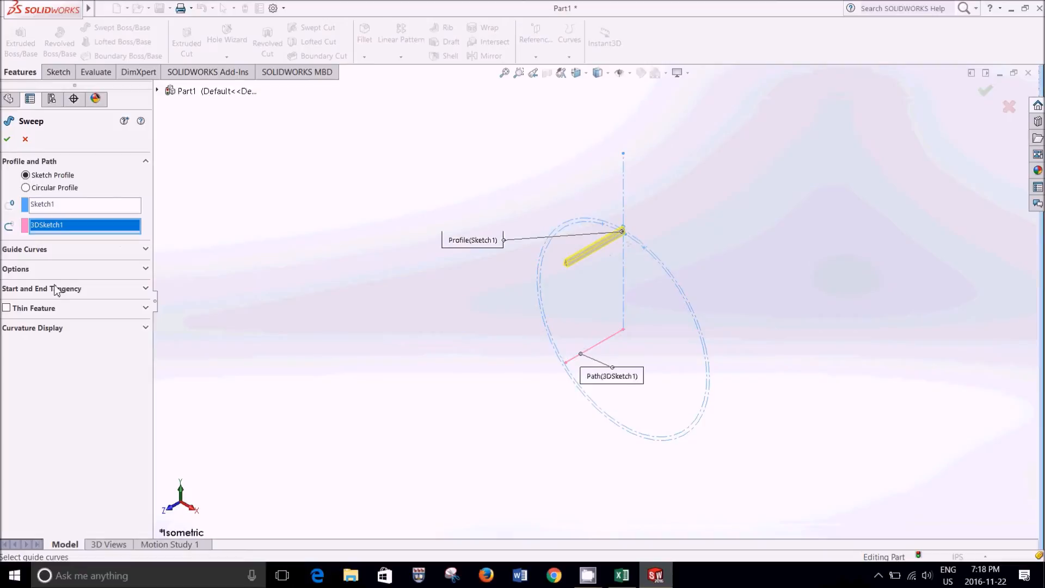
# Set the sweep's profile twist to Specify Twist Value, in degrees, with a value of 15.
pyautogui.click(8, 269)
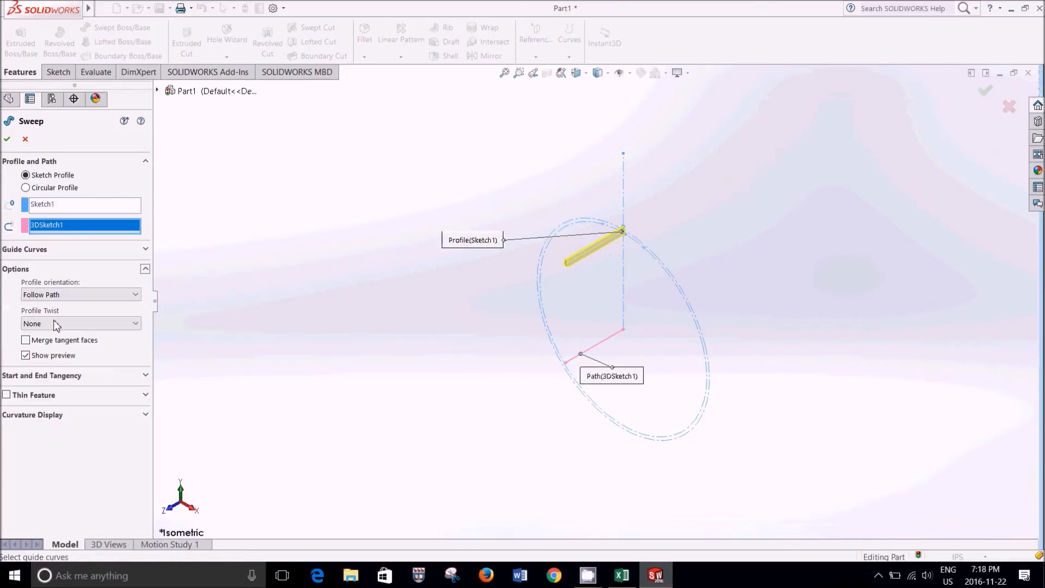
pyautogui.click(61, 323)
pyautogui.click(60, 345)
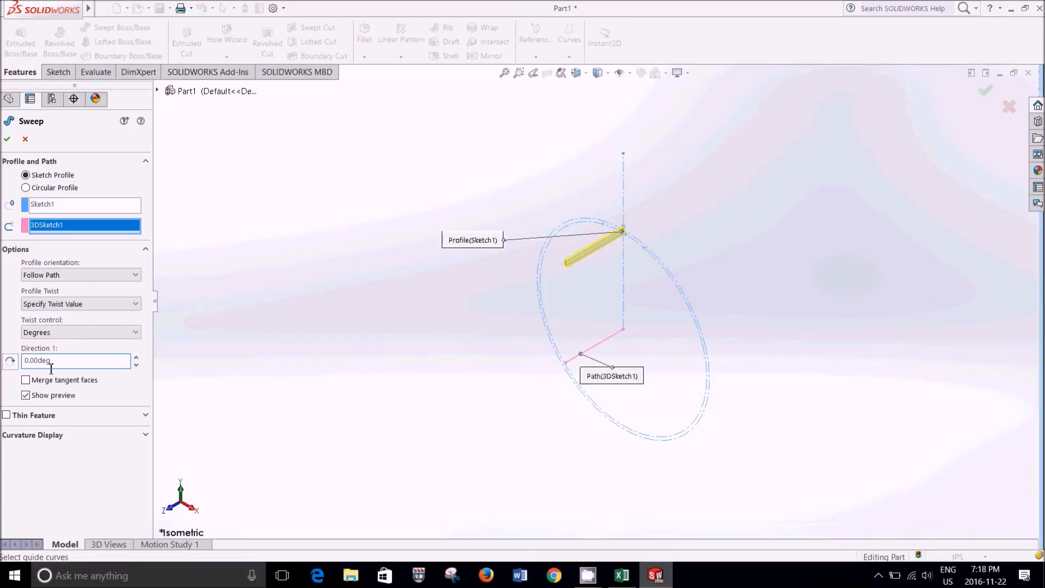
pyautogui.doubleClick(52, 369)
pyautogui.write('15')
pyautogui.press('Return')
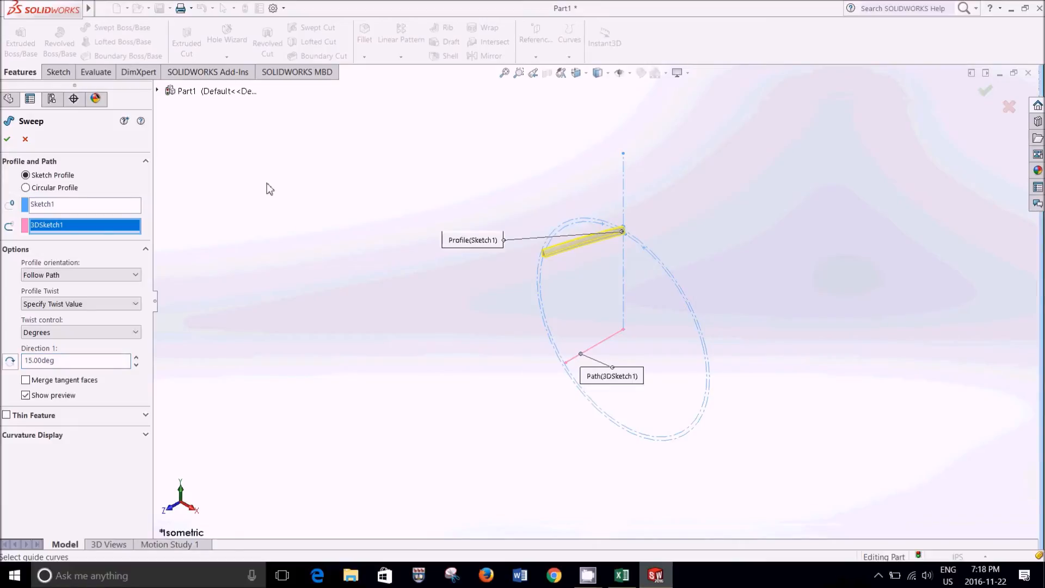
# Orient the sweep preview to the Top view and try a 45-degree twist.
pyautogui.press('space')
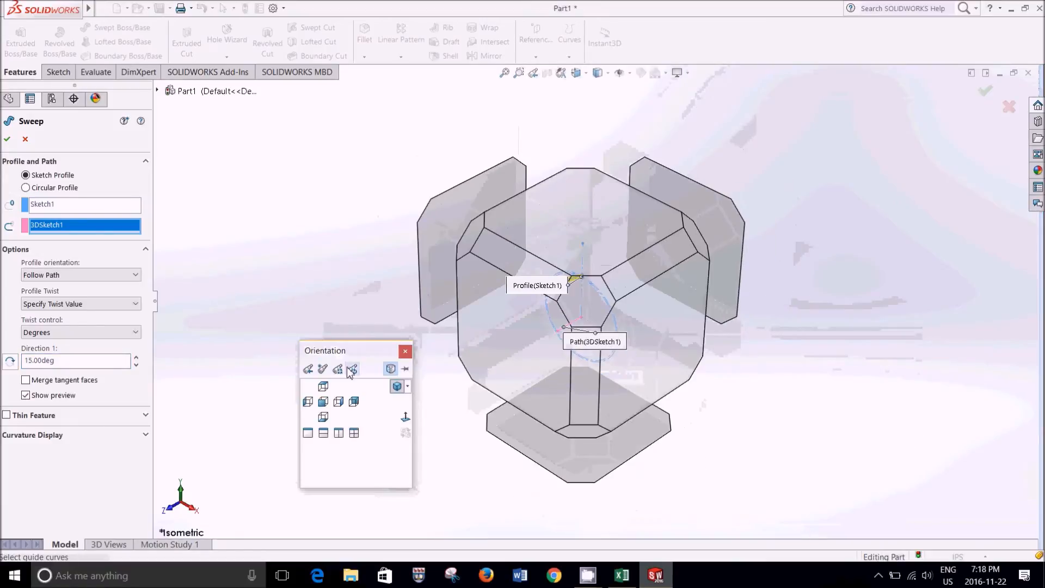
pyautogui.click(324, 387)
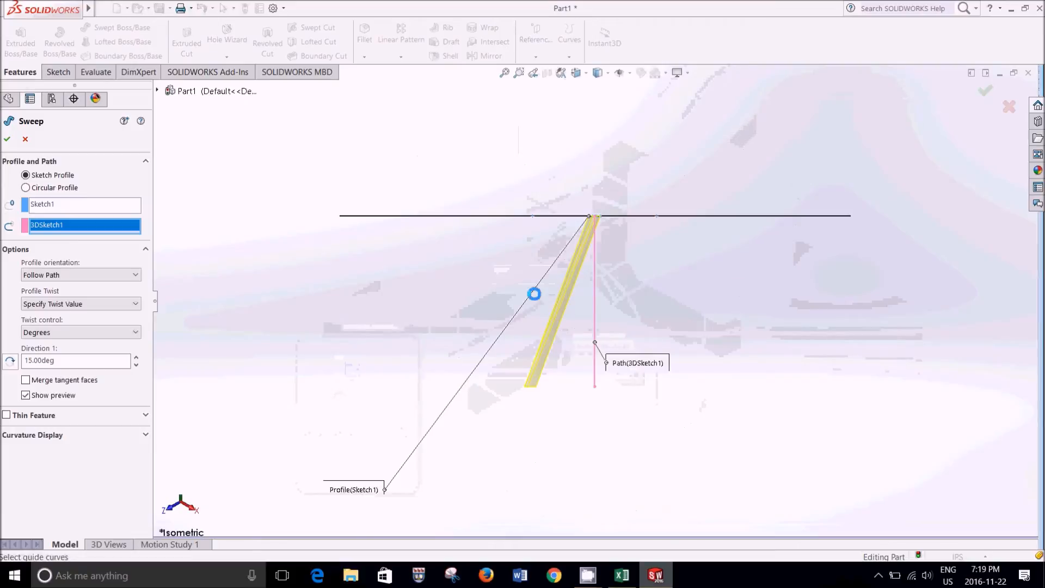
pyautogui.doubleClick(47, 361)
pyautogui.write('0')
pyautogui.doubleClick(49, 361)
pyautogui.write('15')
pyautogui.press('Return')
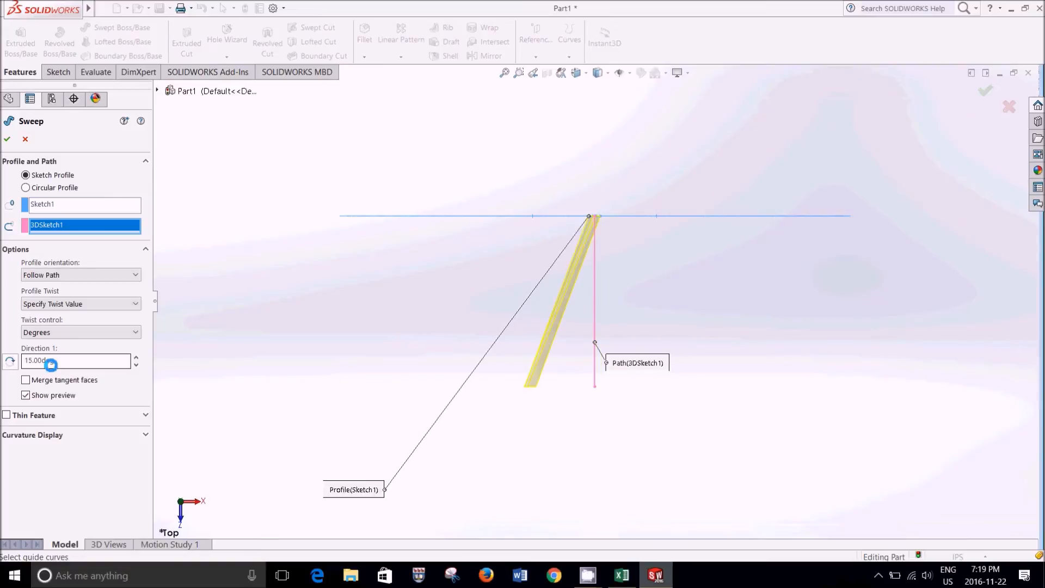
pyautogui.press('Return')
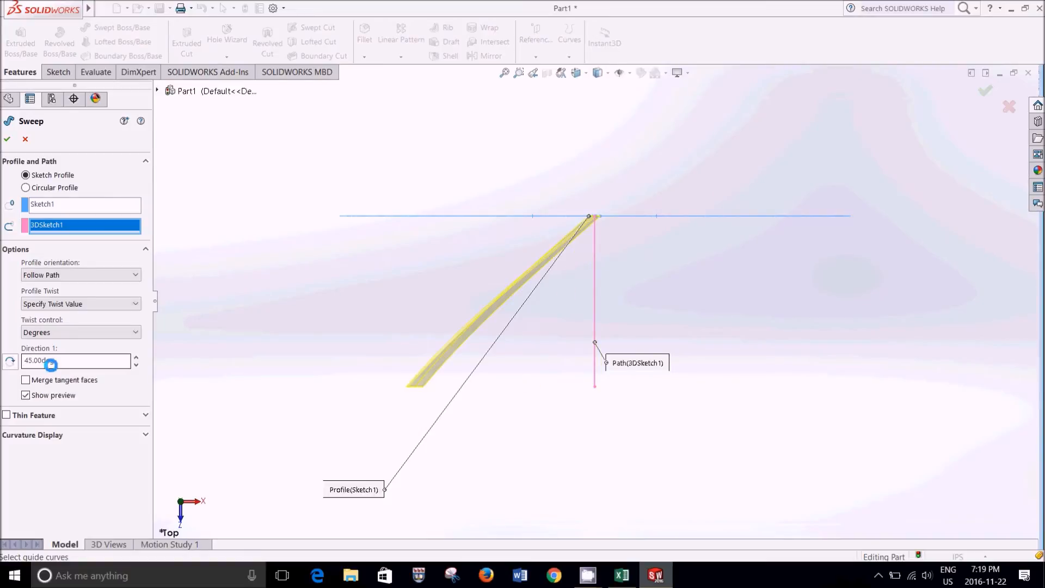
# Set the sweep's twist to 15 degrees and complete the feature.
pyautogui.doubleClick(50, 362)
pyautogui.write('15')
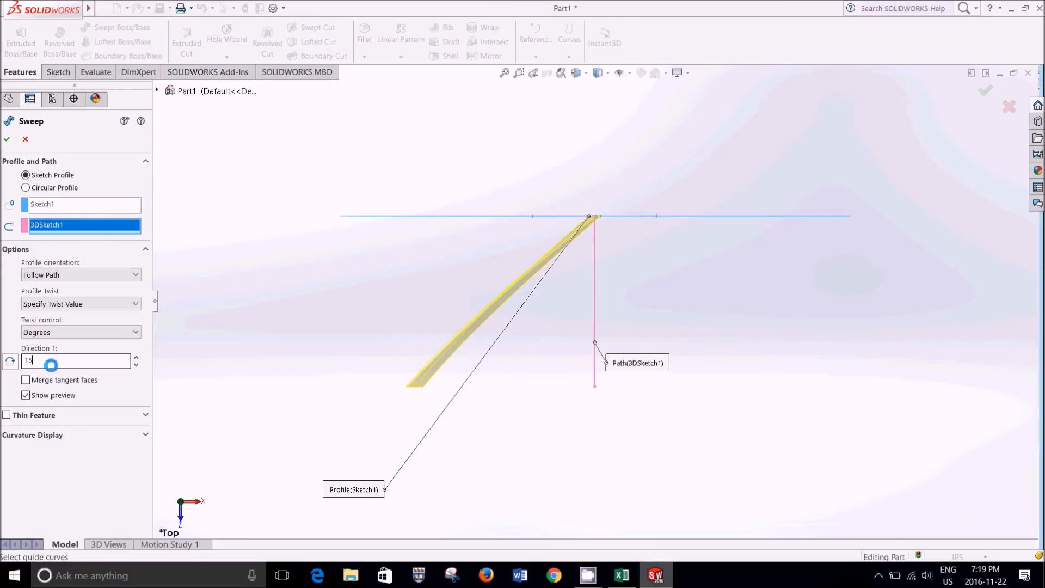
pyautogui.press('Return')
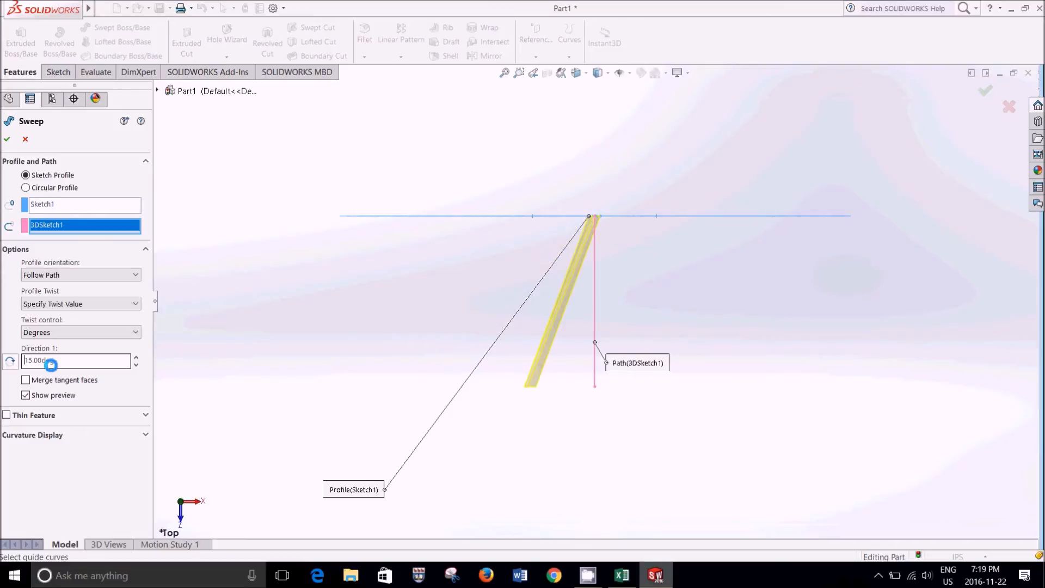
pyautogui.click(9, 140)
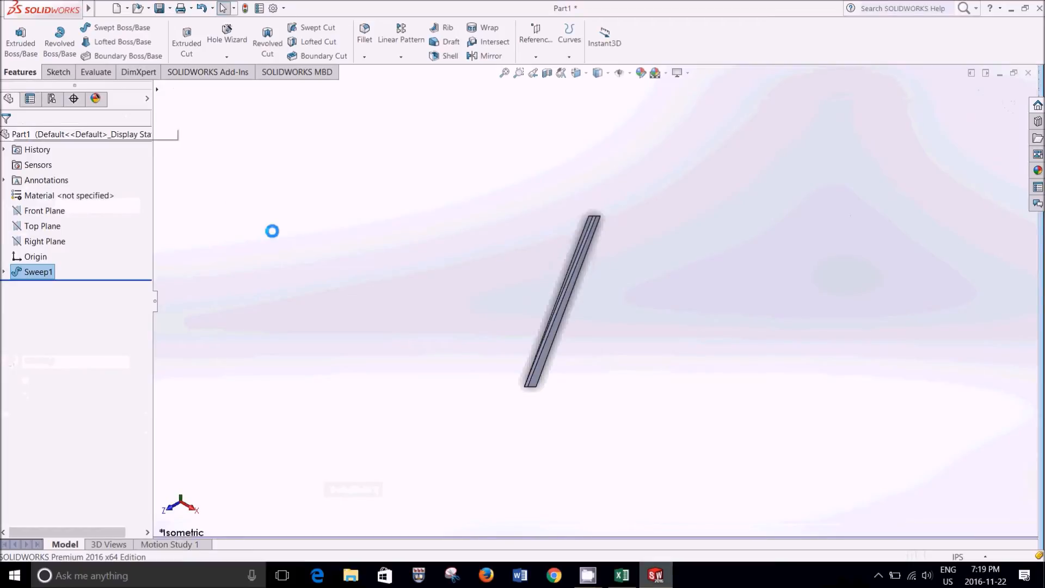
# Return to the Isometric view and show the 3D-sketch path line belonging to the sweep feature.
pyautogui.press('space')
pyautogui.hotkey('ctrl', '5')
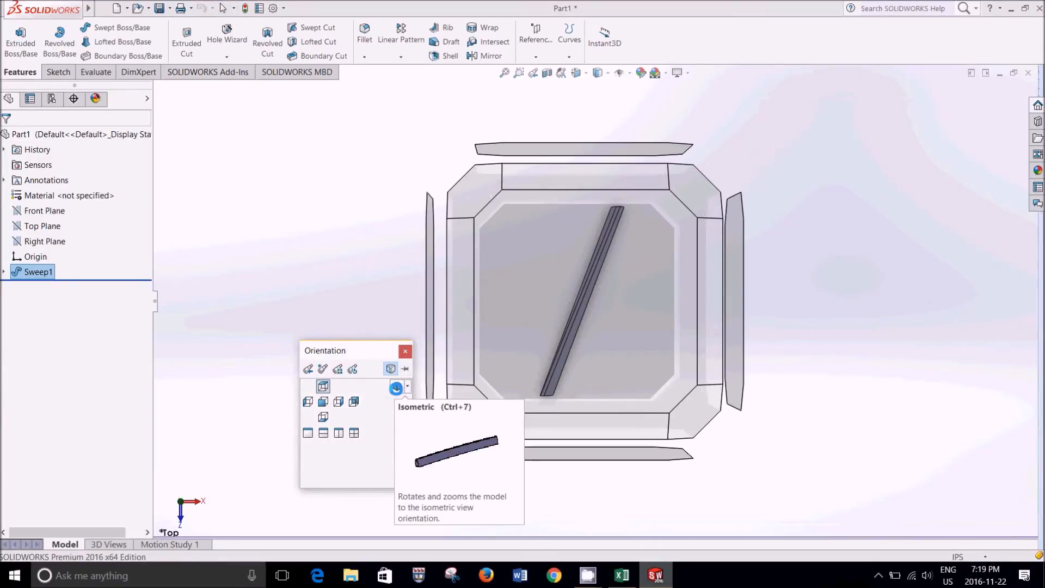
pyautogui.click(396, 388)
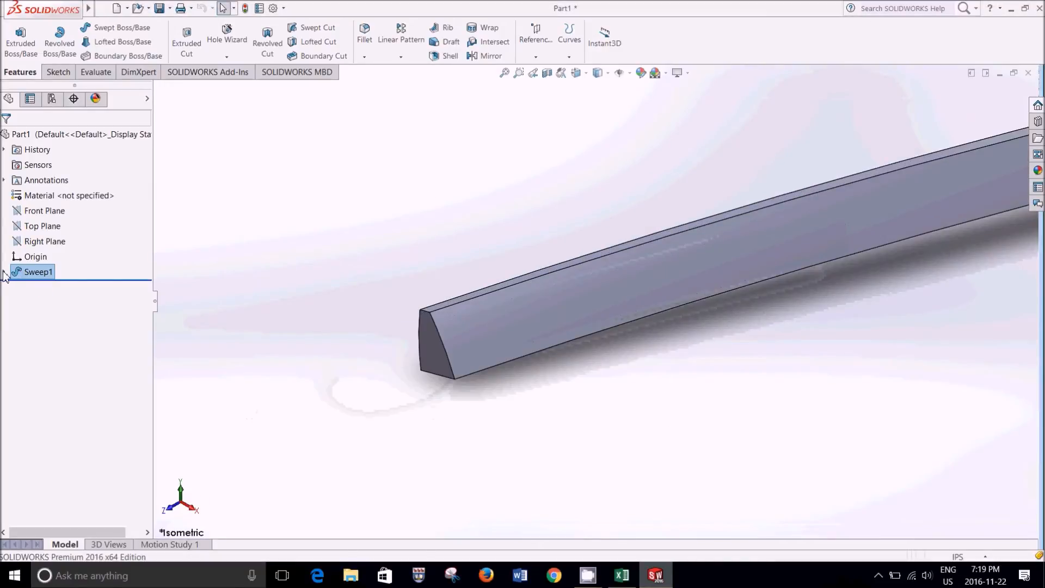
pyautogui.click(4, 272)
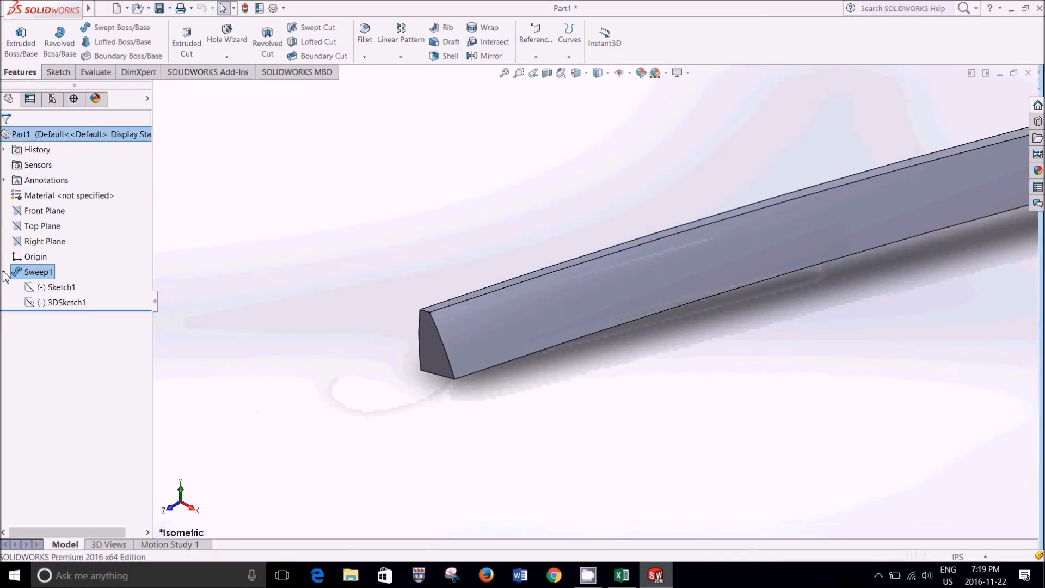
pyautogui.rightClick(70, 307)
pyautogui.press('Escape')
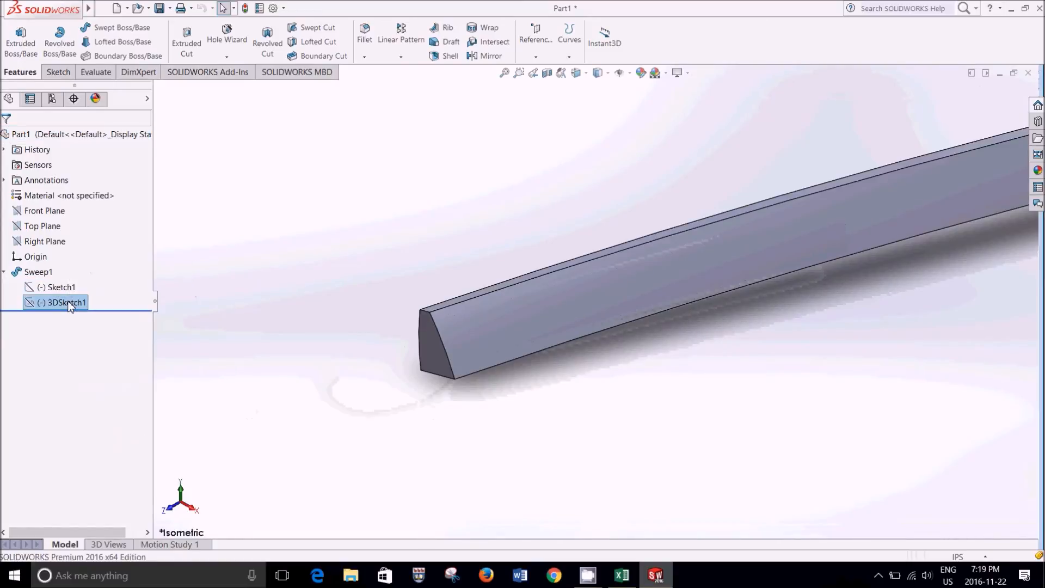
pyautogui.rightClick(70, 307)
pyautogui.click(75, 284)
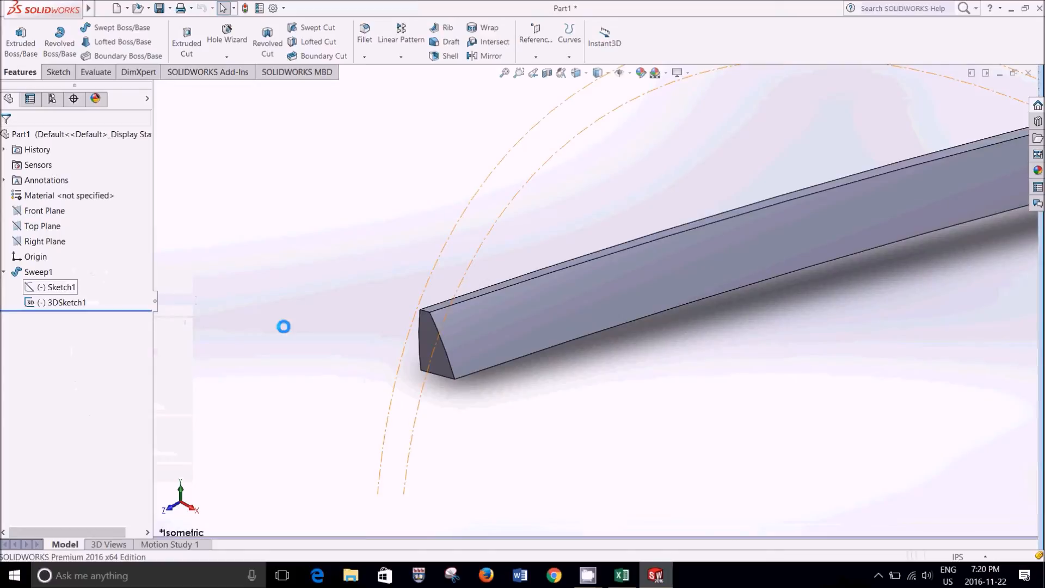
# Set up a circular pattern of the swept tooth body, using the 3D-sketch line as the pattern axis.
pyautogui.scroll(7, 335, 361)
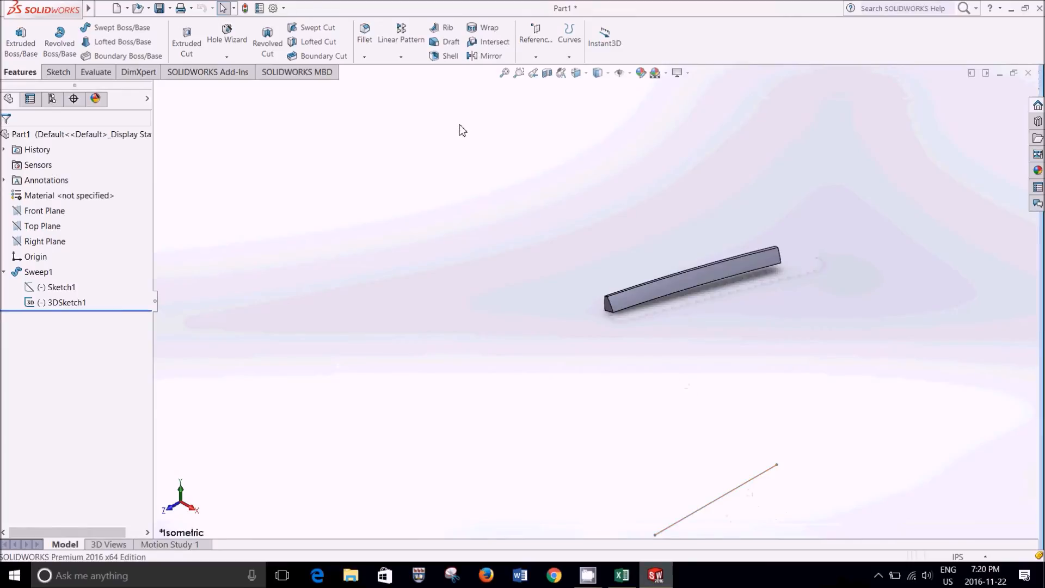
pyautogui.click(401, 57)
pyautogui.click(403, 85)
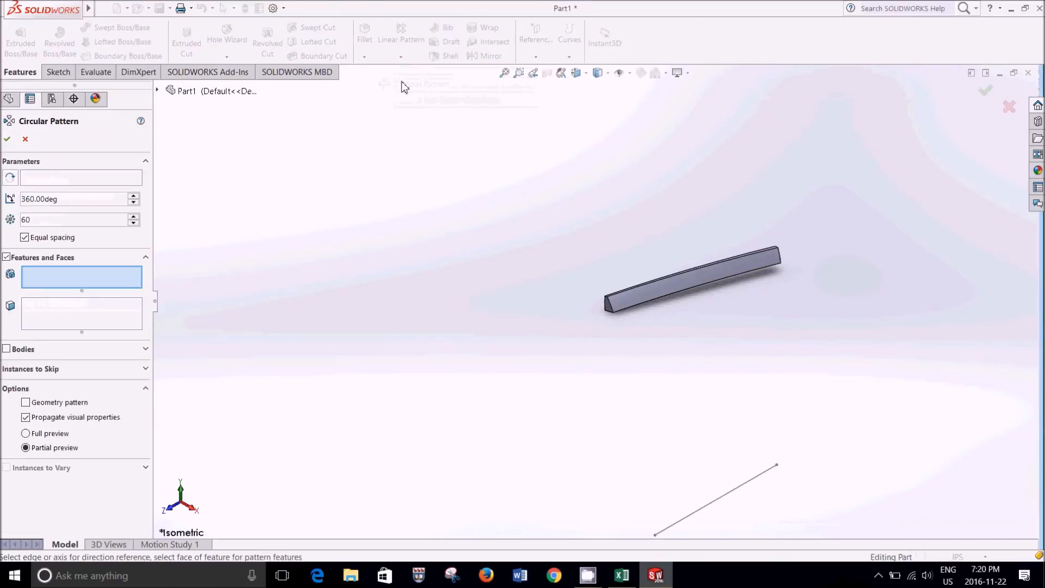
pyautogui.click(31, 350)
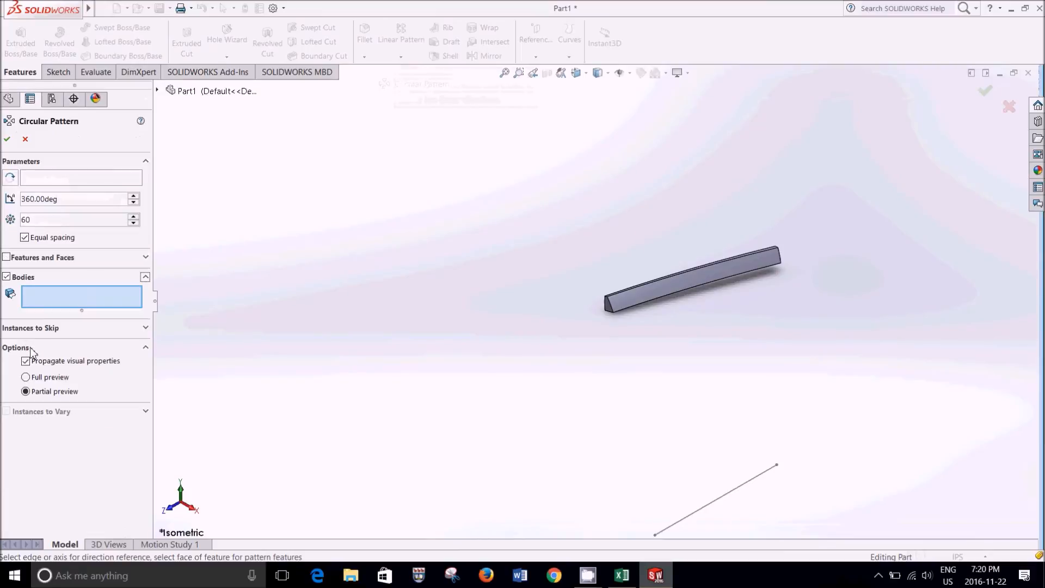
pyautogui.click(665, 284)
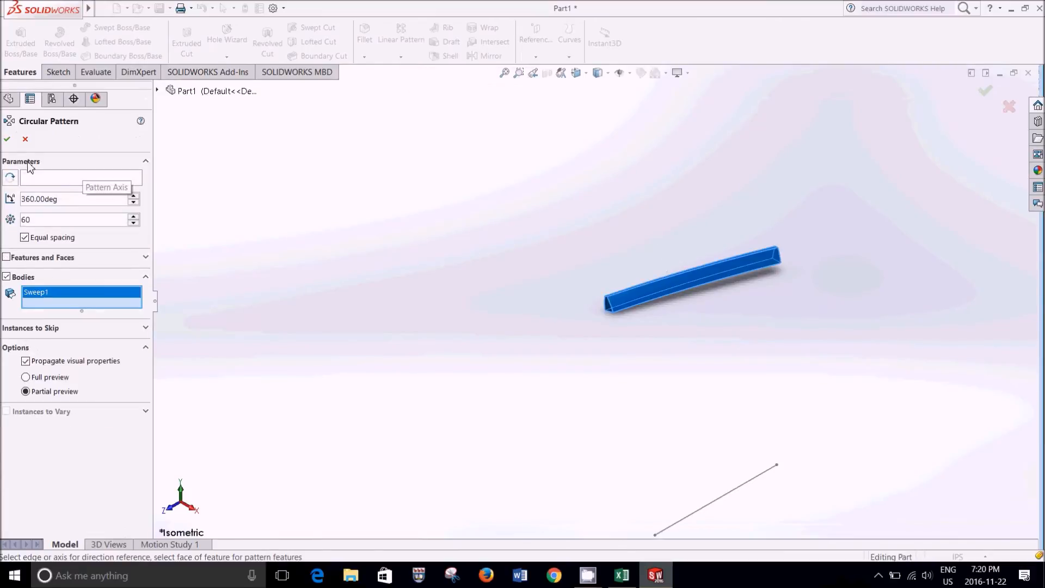
pyautogui.click(33, 180)
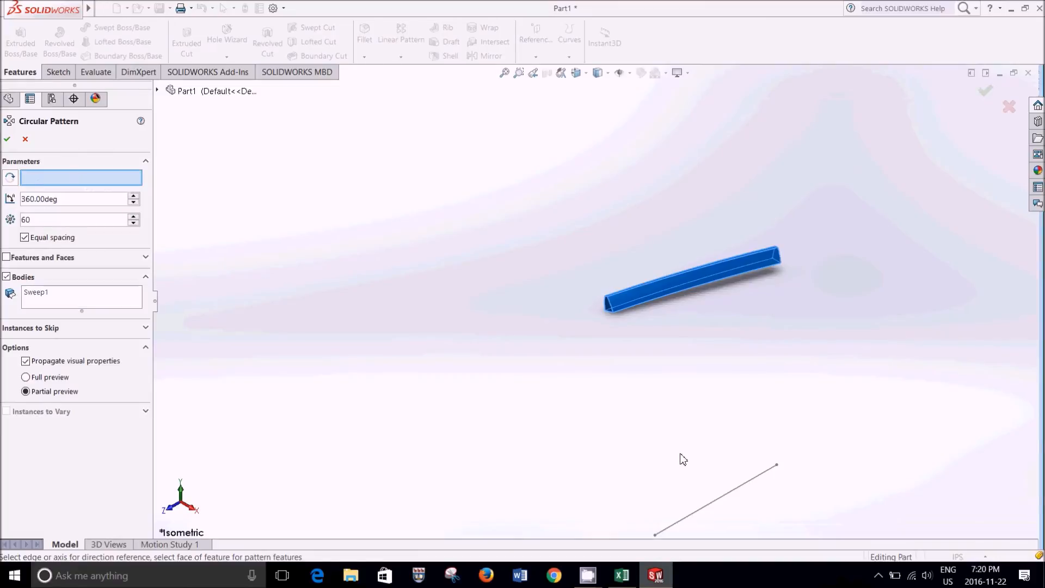
pyautogui.click(743, 488)
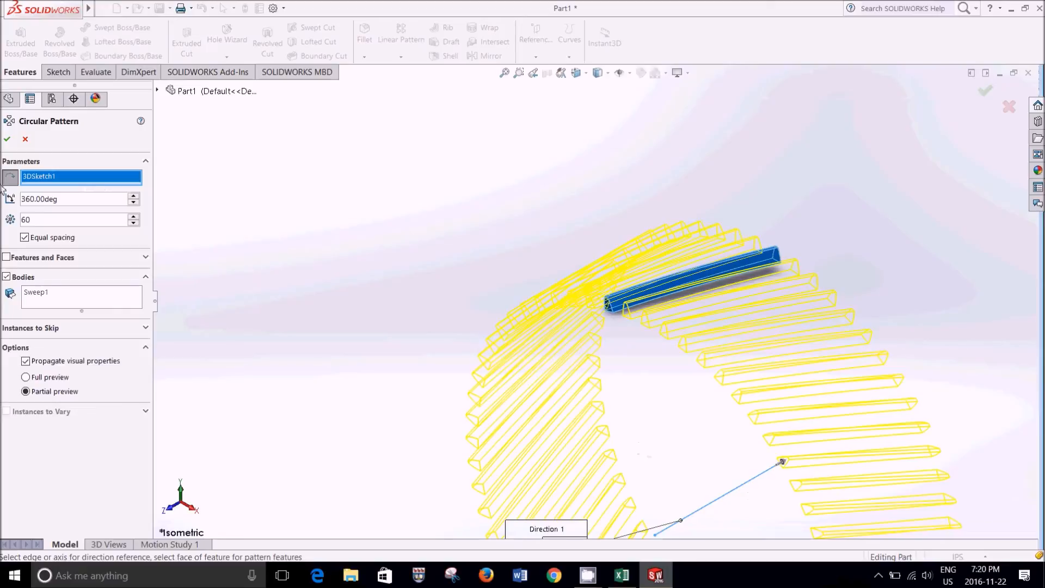
# Review the pattern's angle and instance count, and switch to the Excel sheet to check the number of teeth.
pyautogui.doubleClick(47, 199)
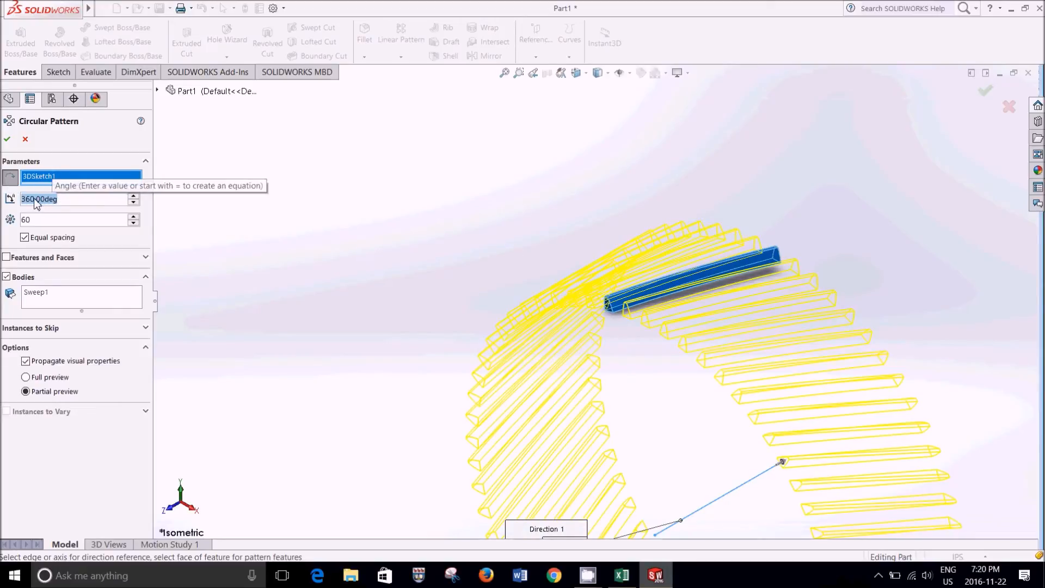
pyautogui.doubleClick(50, 219)
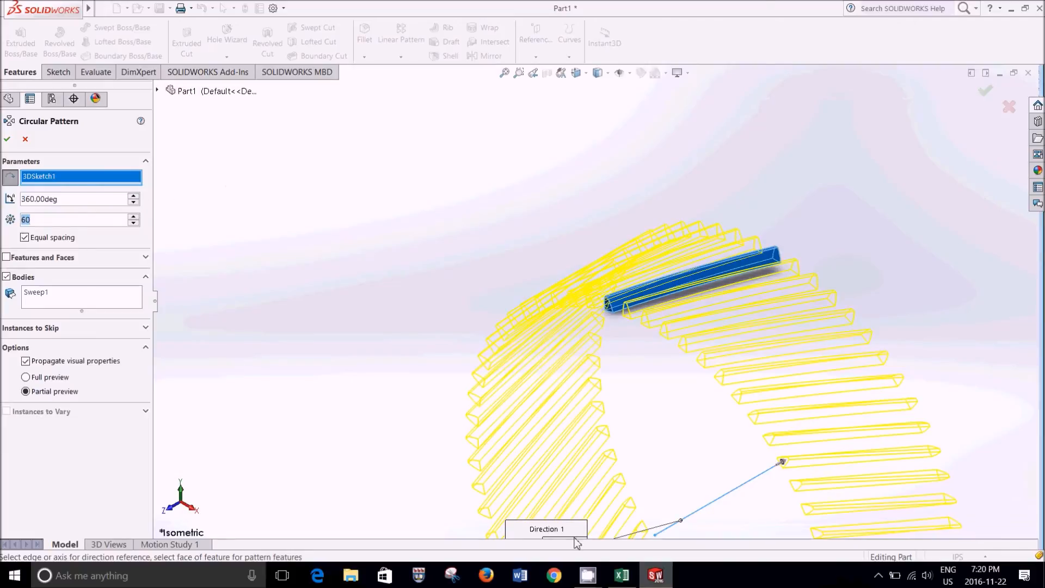
pyautogui.click(622, 575)
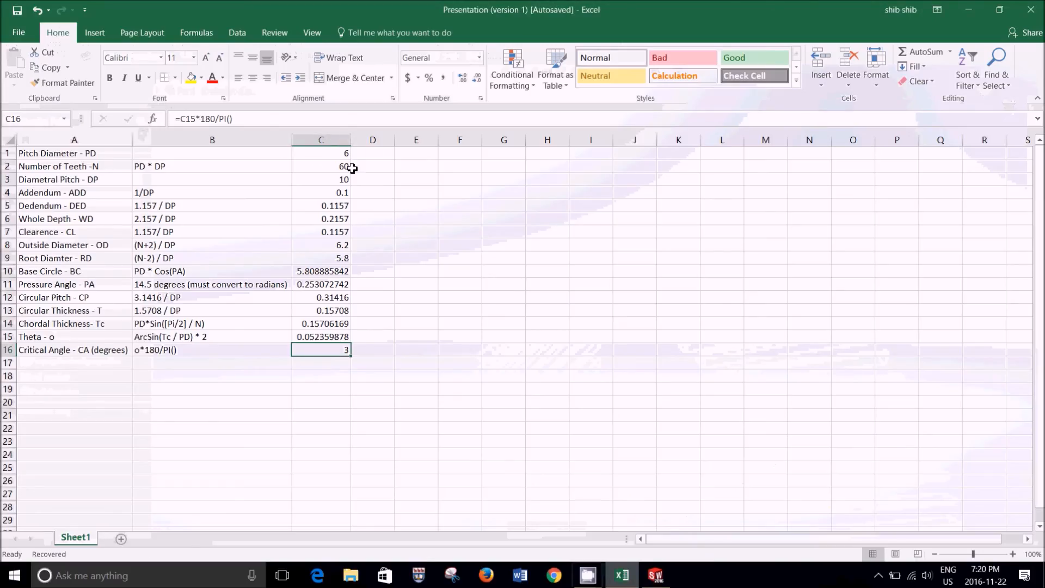
# Check the number-of-teeth formula in the Excel sheet, return to SOLIDWORKS, complete the circular pattern with 60 instances over 360 degrees, and show it isometrically.
pyautogui.doubleClick(332, 168)
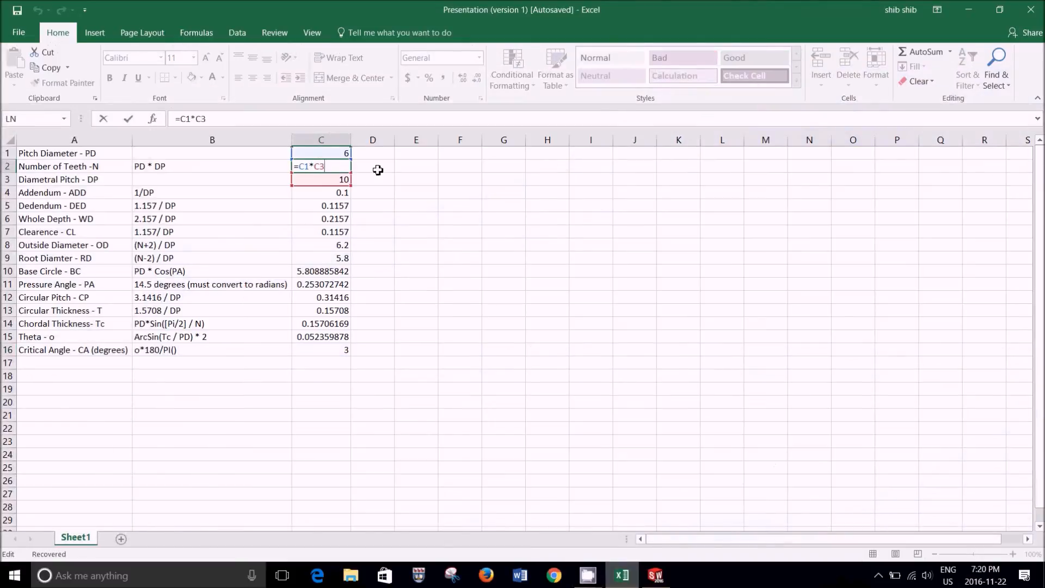
pyautogui.press('Escape')
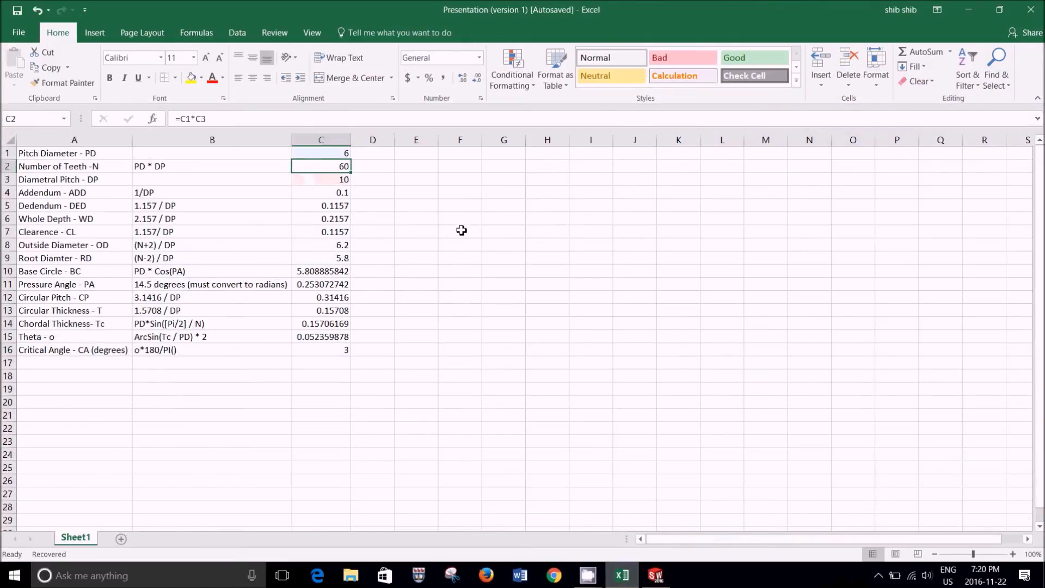
pyautogui.click(655, 574)
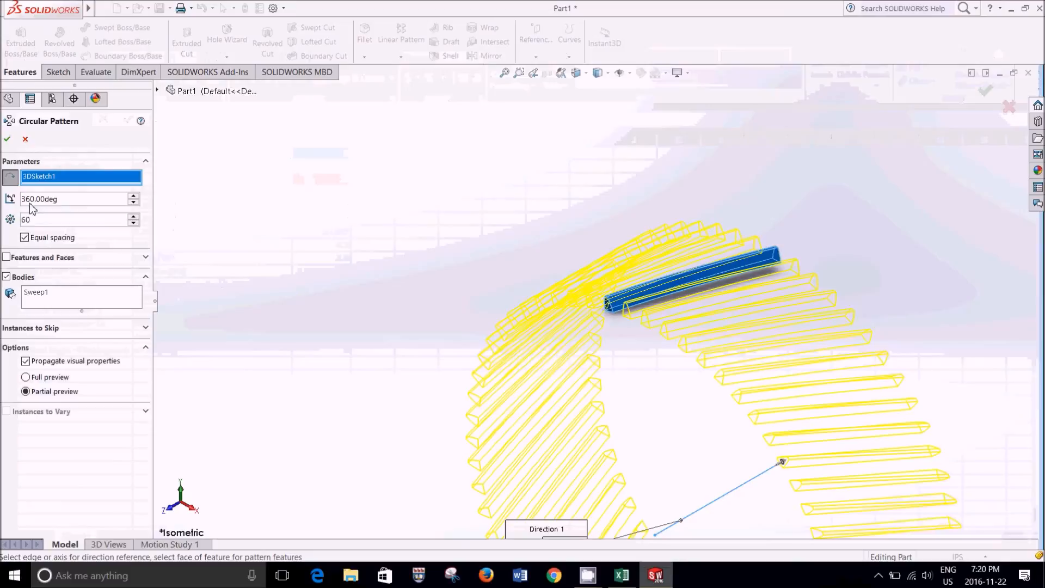
pyautogui.write('60')
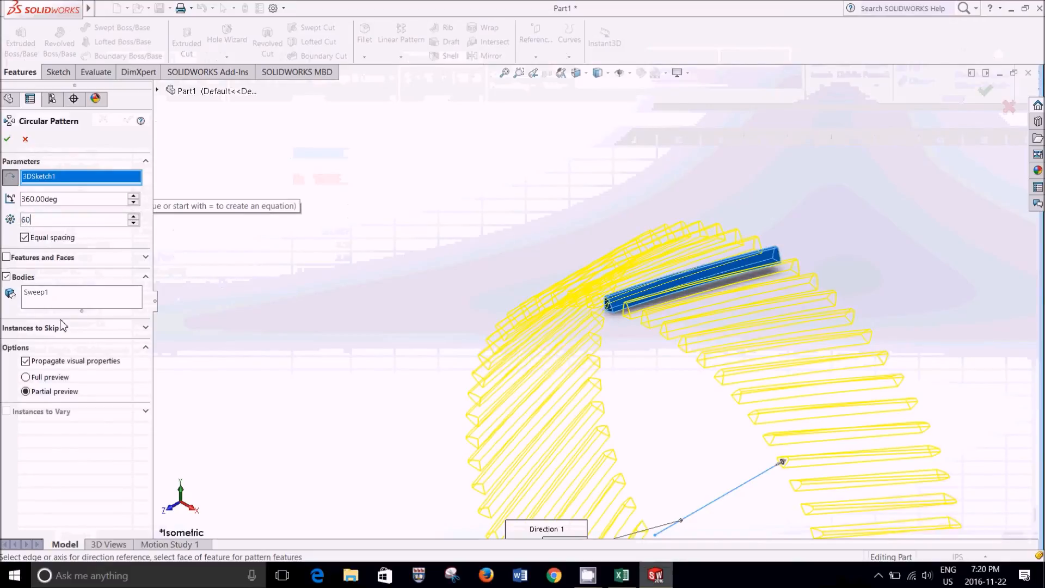
pyautogui.click(8, 140)
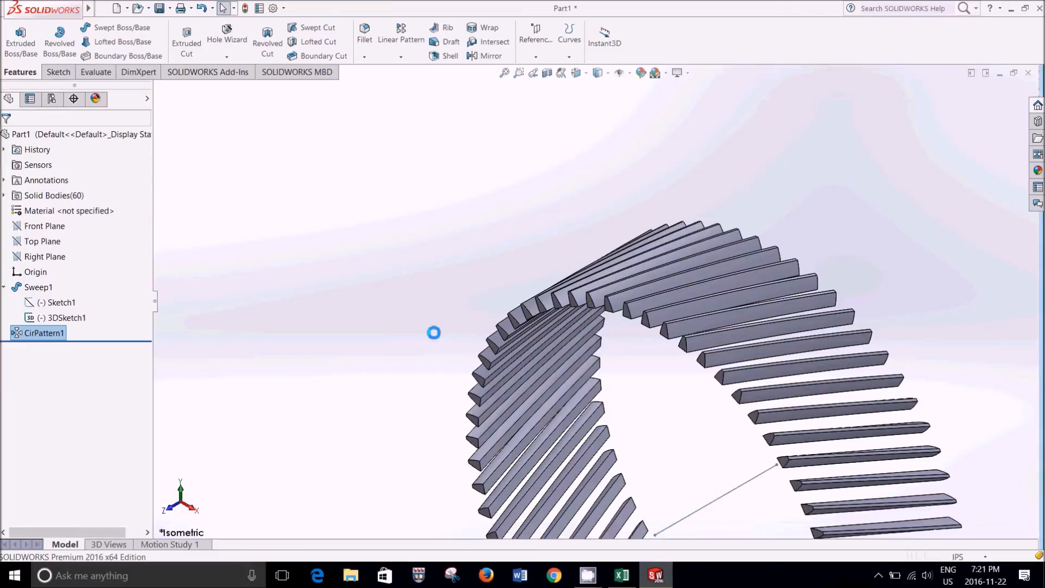
pyautogui.press('space')
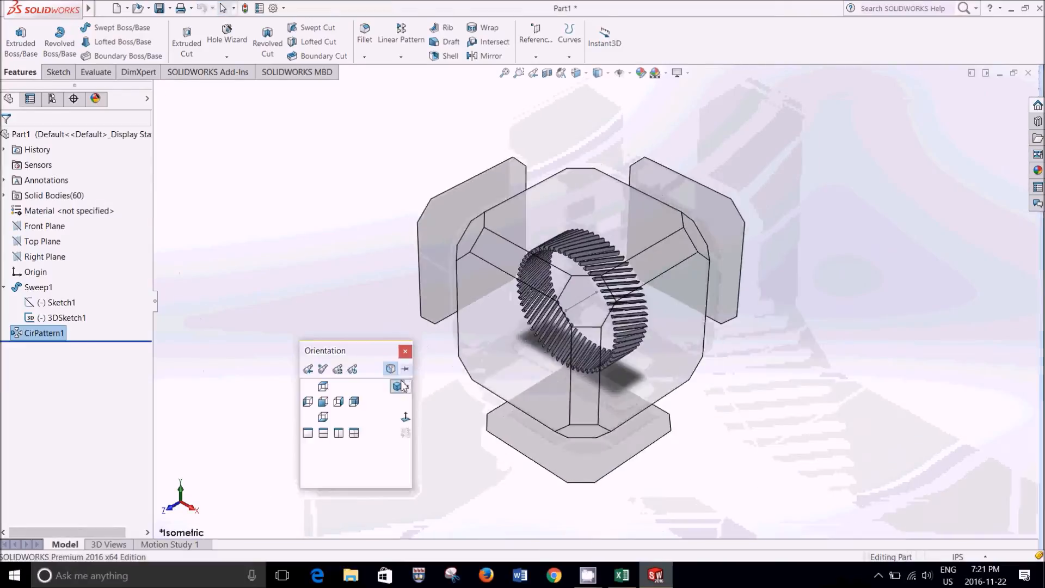
pyautogui.click(403, 387)
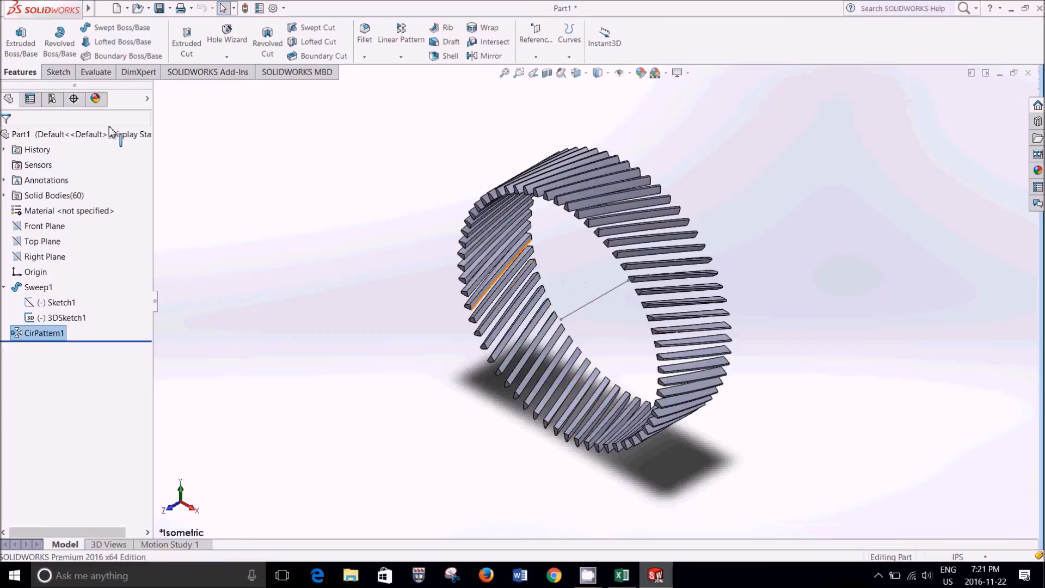
# Start a new sketch on the Front Plane and orient the model to the Front view.
pyautogui.click(61, 75)
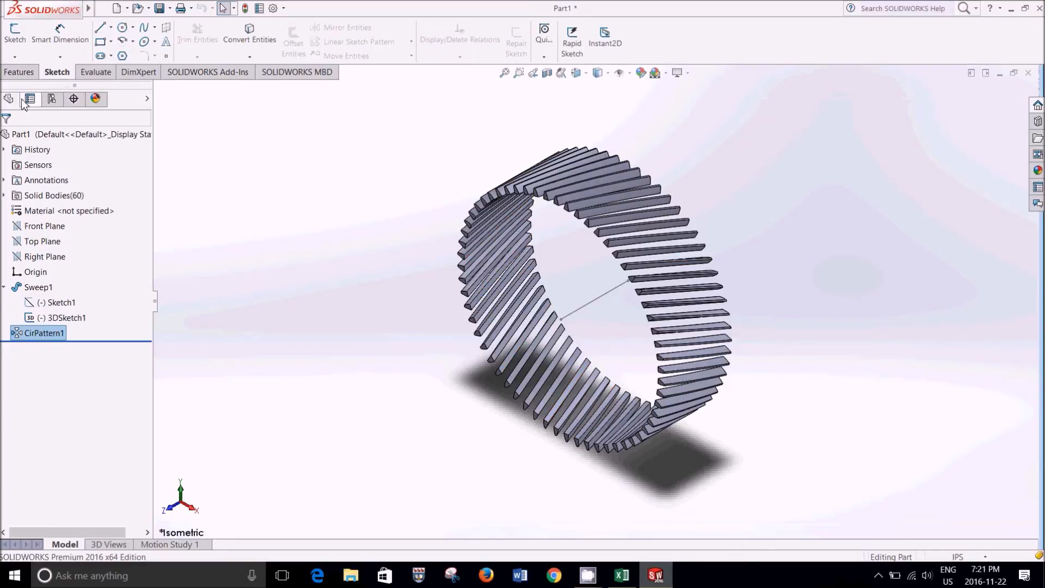
pyautogui.click(18, 47)
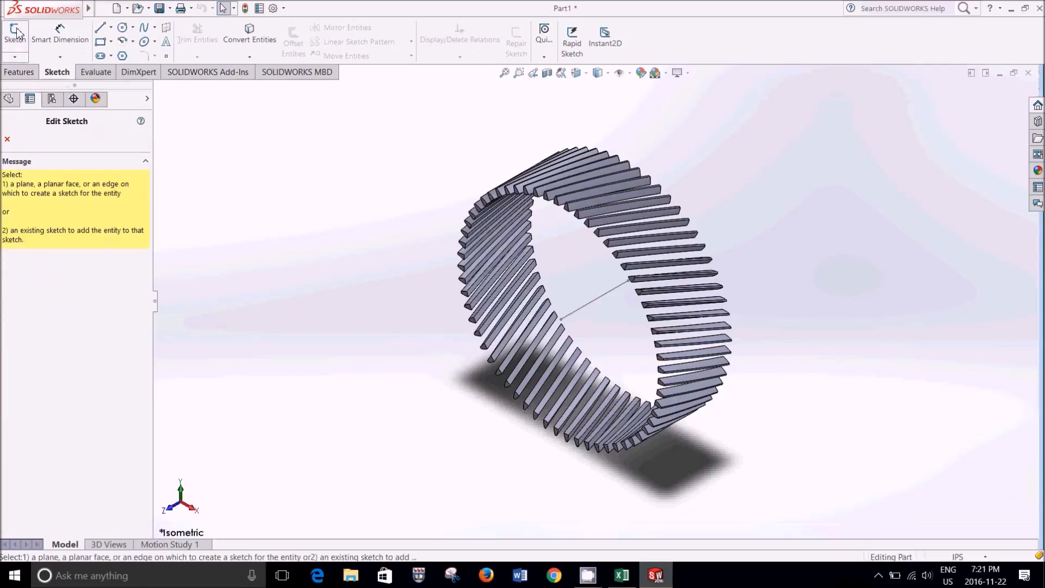
pyautogui.click(11, 103)
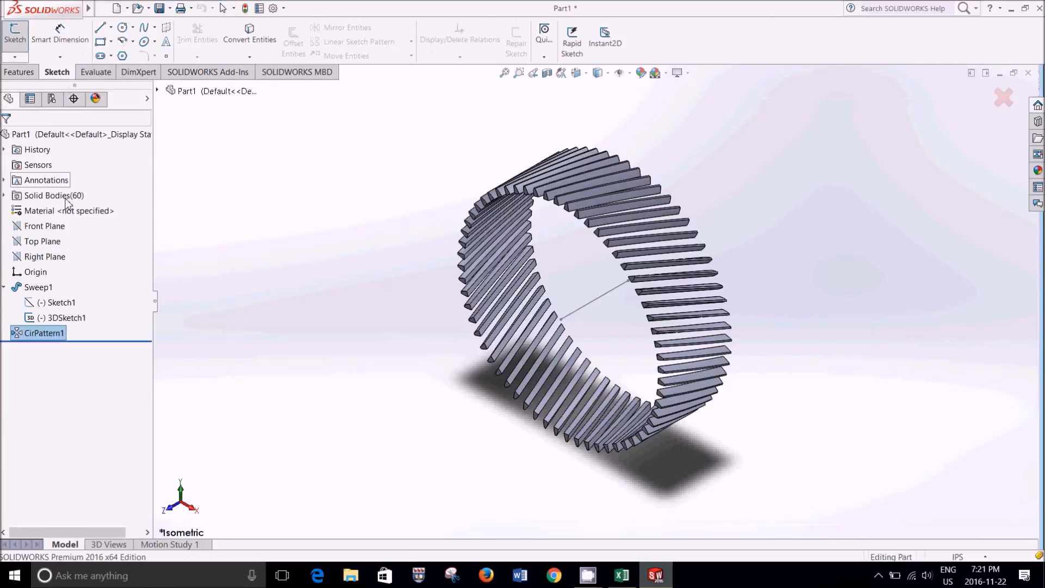
pyautogui.click(52, 229)
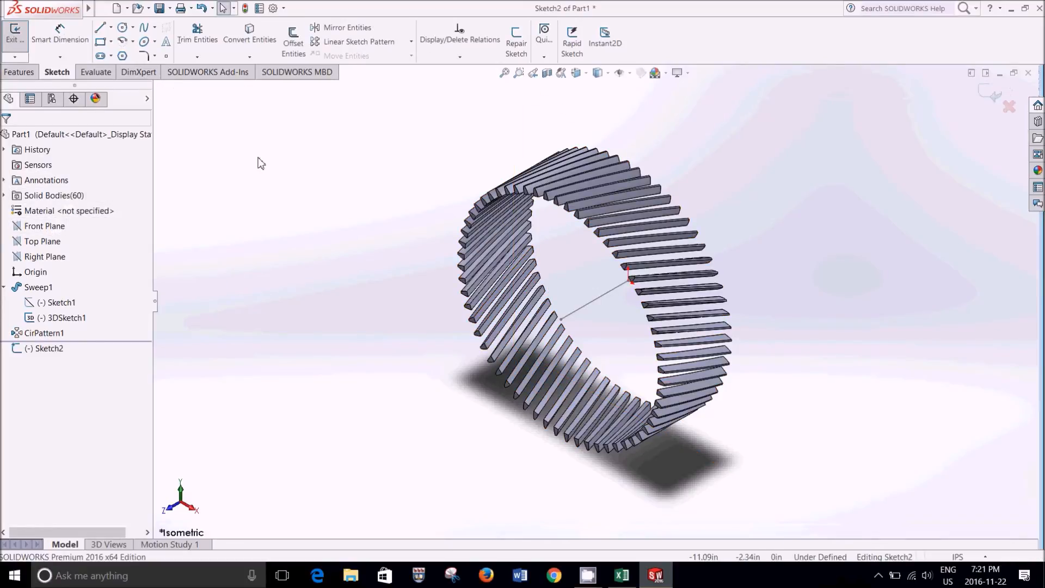
pyautogui.press('space')
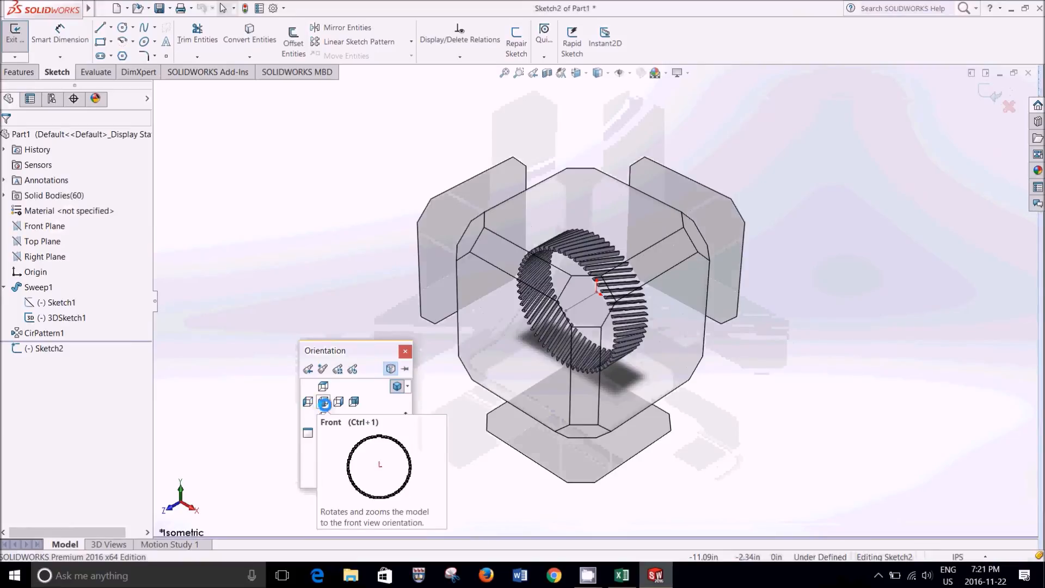
pyautogui.click(324, 403)
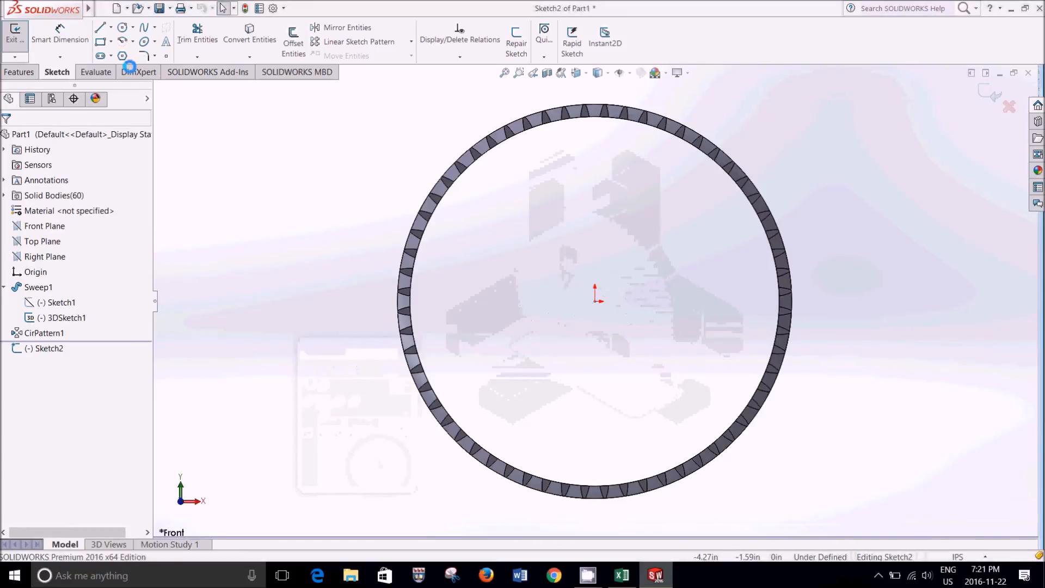
# Sketch a circle centred on the origin inside the ring of teeth, with a radius of about 1.66 in.
pyautogui.click(123, 27)
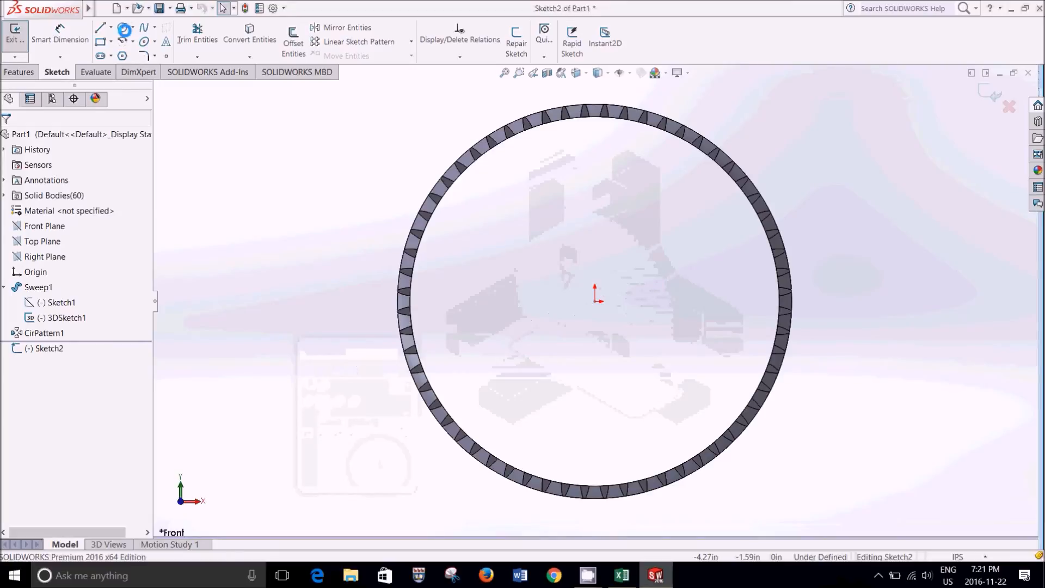
pyautogui.click(596, 300)
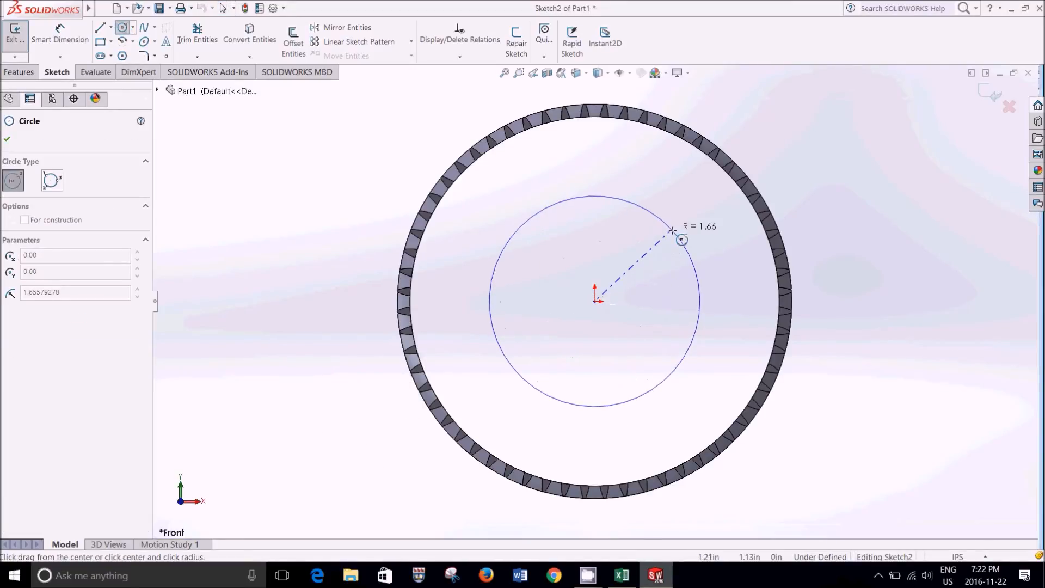
pyautogui.click(673, 230)
pyautogui.press('Escape')
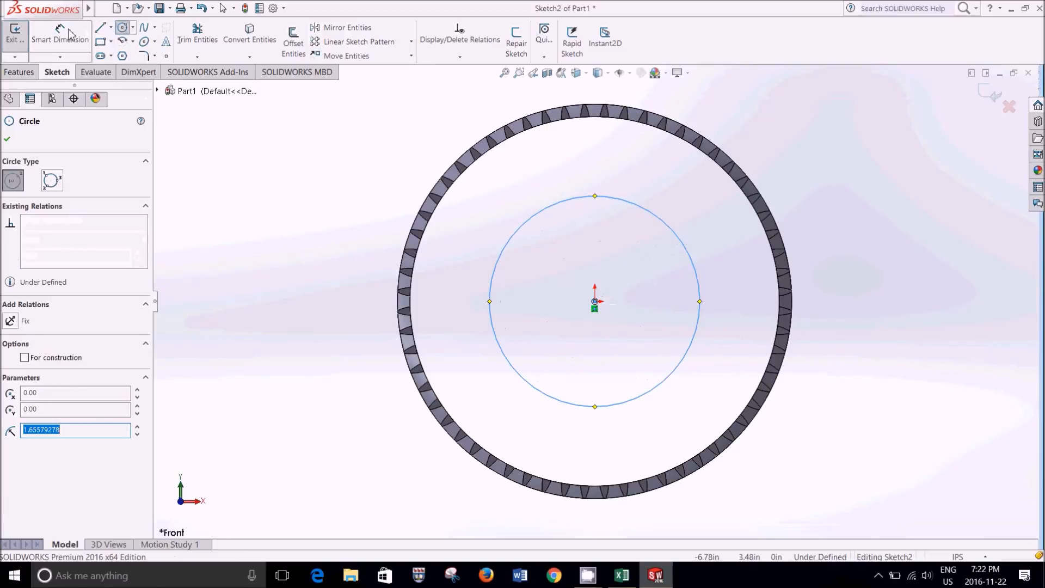
# Dimension the circle's diameter as 5.808885842 in, copying the Base Circle value from the Excel sheet.
pyautogui.click(673, 230)
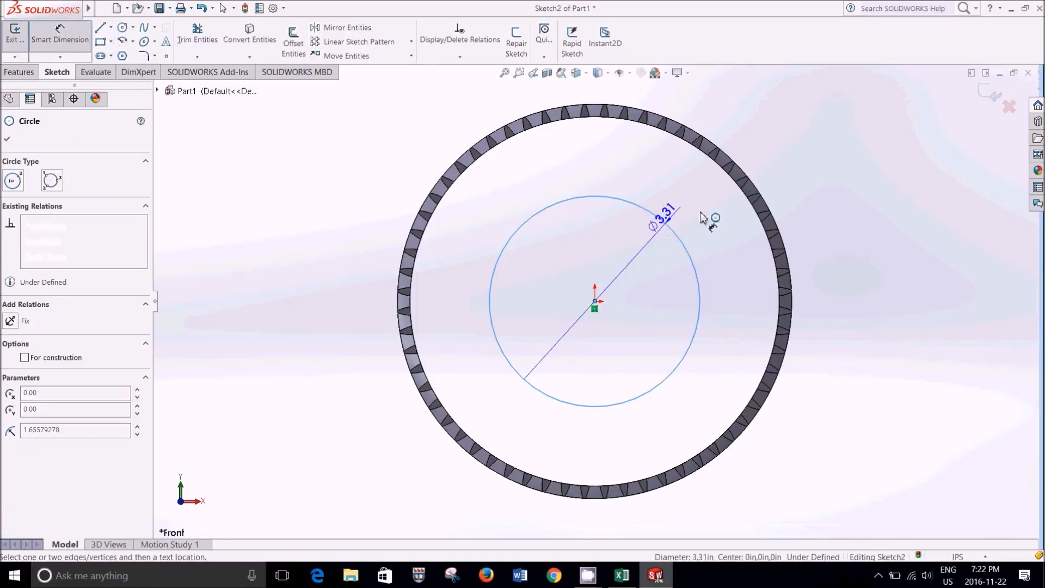
pyautogui.click(901, 217)
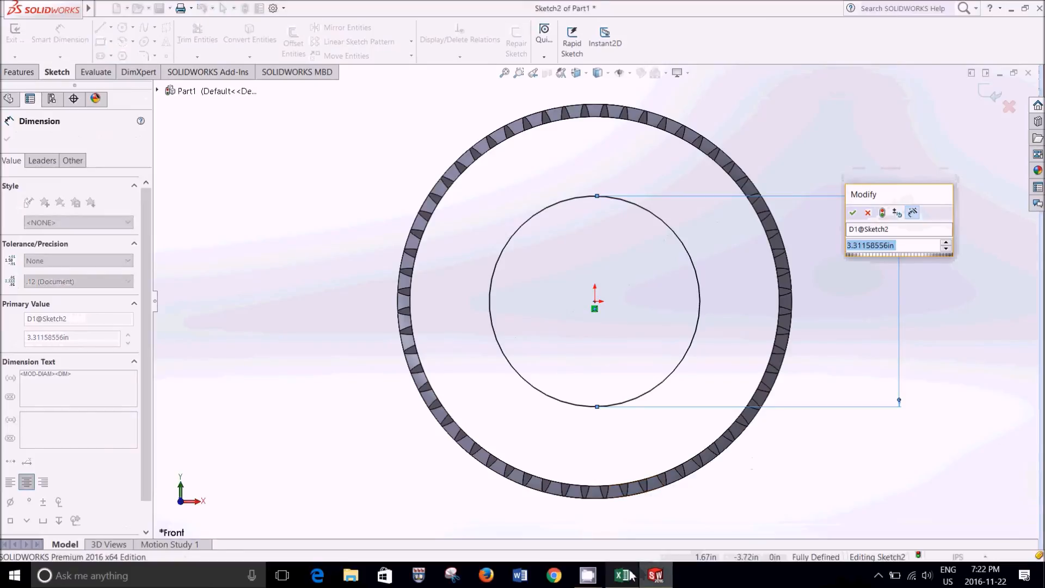
pyautogui.click(628, 576)
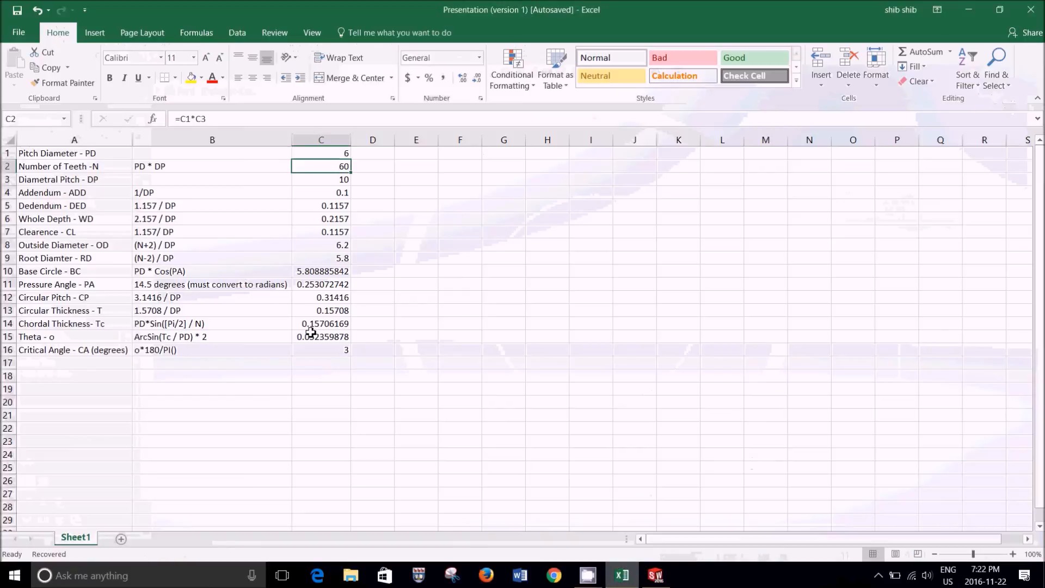
pyautogui.click(307, 273)
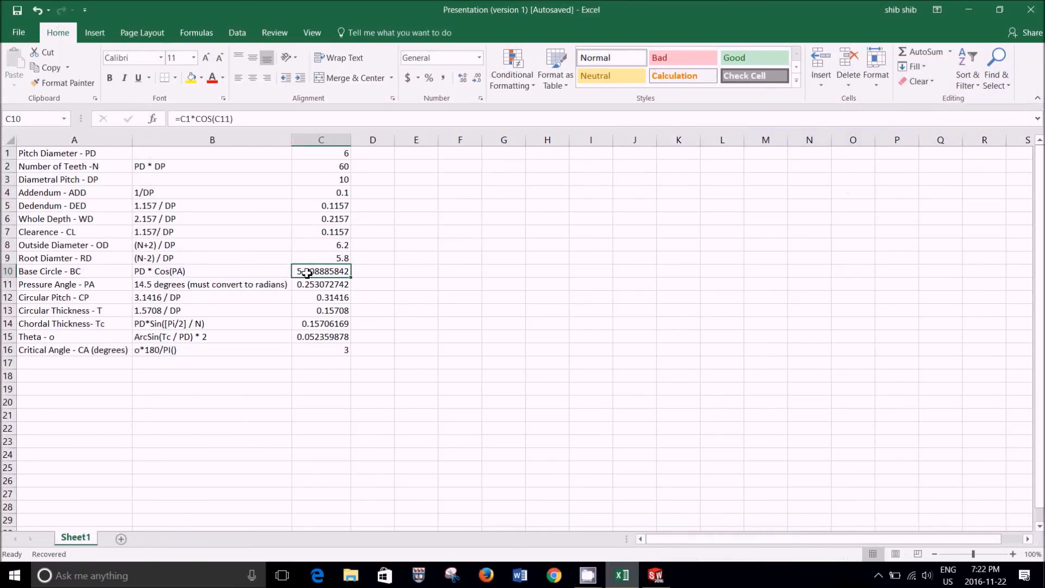
pyautogui.hotkey('ctrl', 'c')
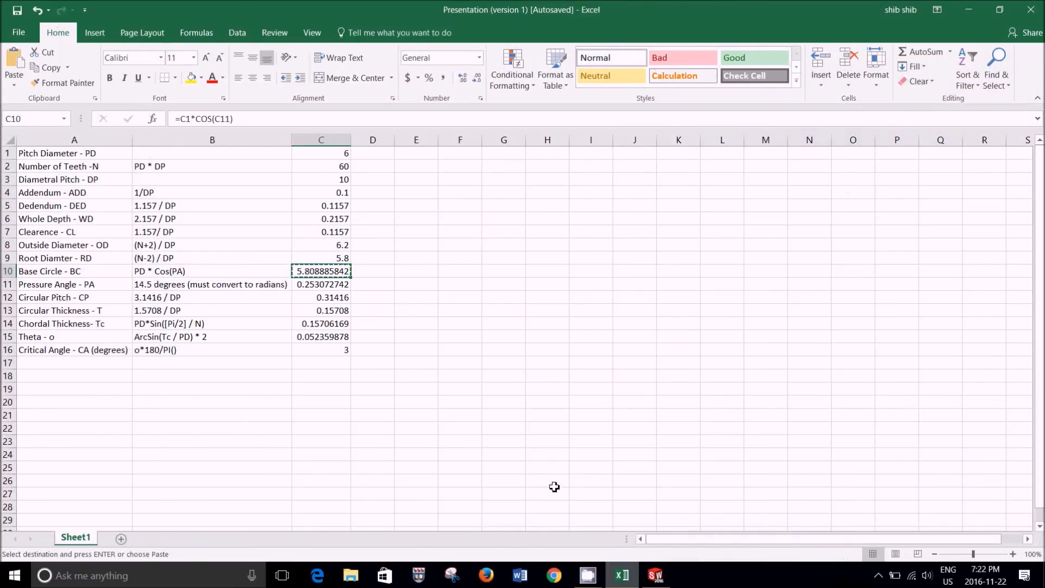
pyautogui.click(655, 576)
pyautogui.hotkey('ctrl', 'v')
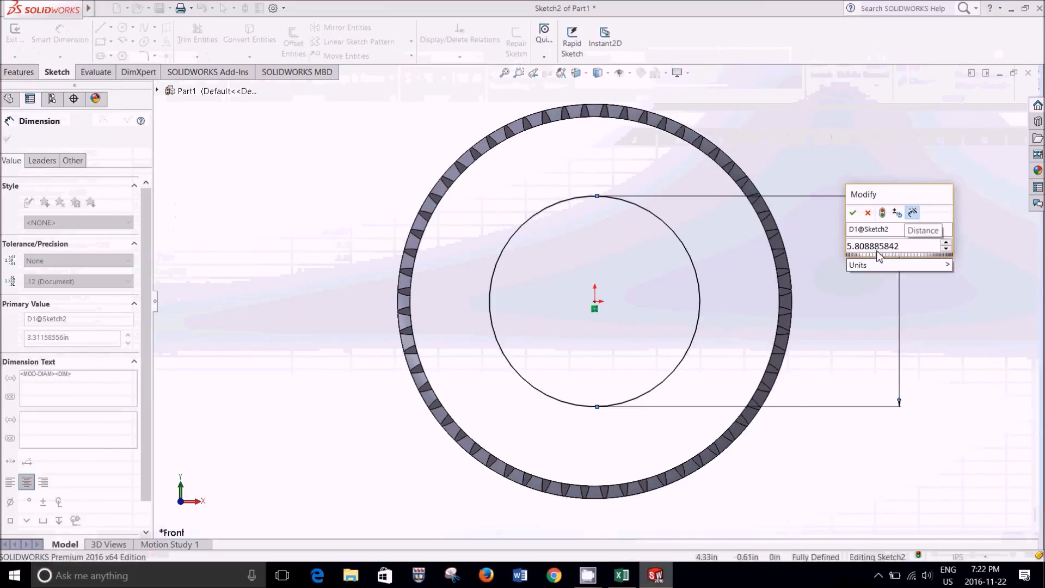
pyautogui.press('Return')
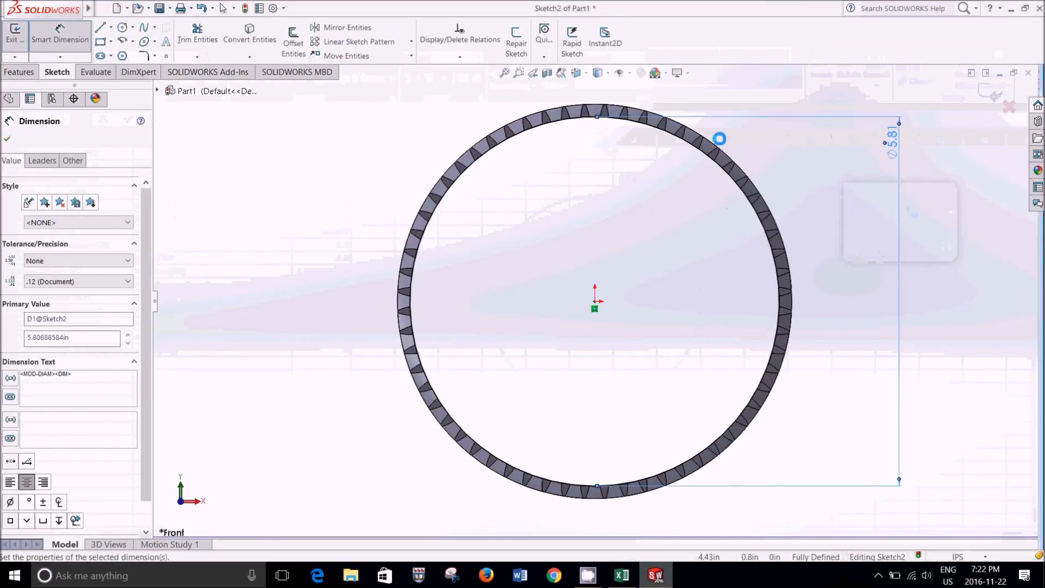
pyautogui.click(10, 136)
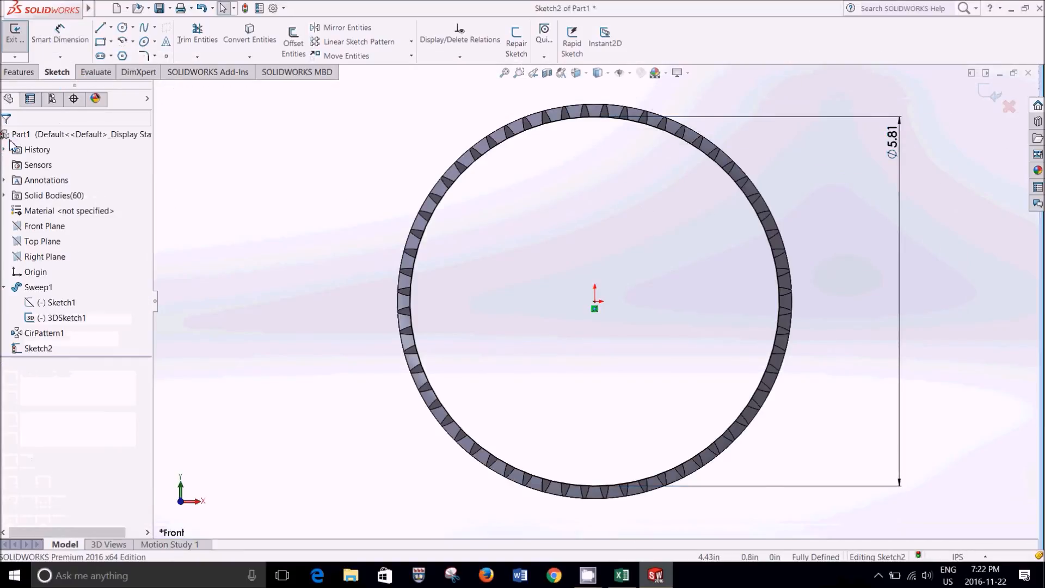
# Extrude the base circle 2 in as a blind boss merged with the teeth, and show the gear in the Isometric view.
pyautogui.click(8, 73)
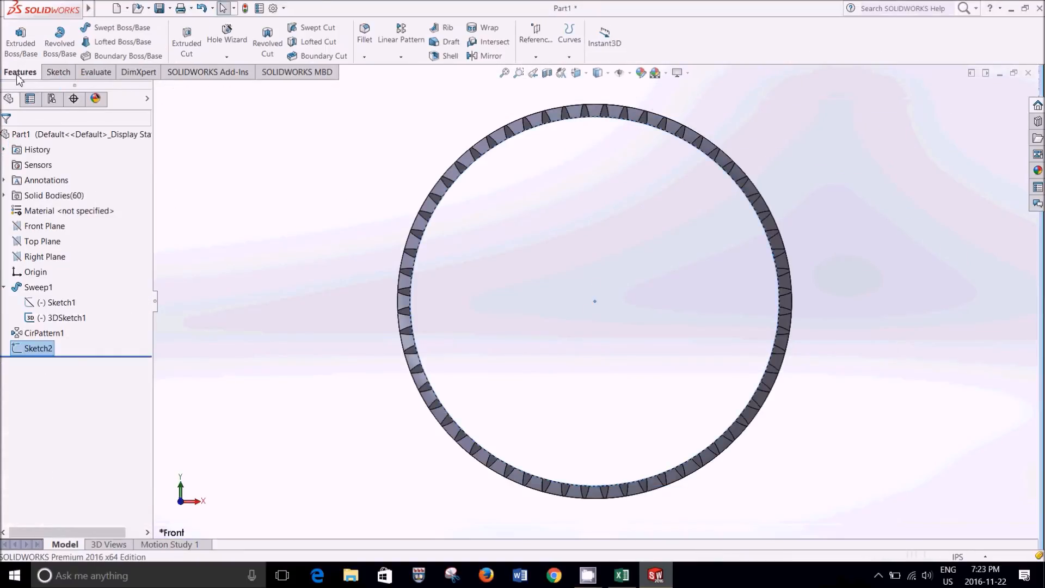
pyautogui.click(21, 43)
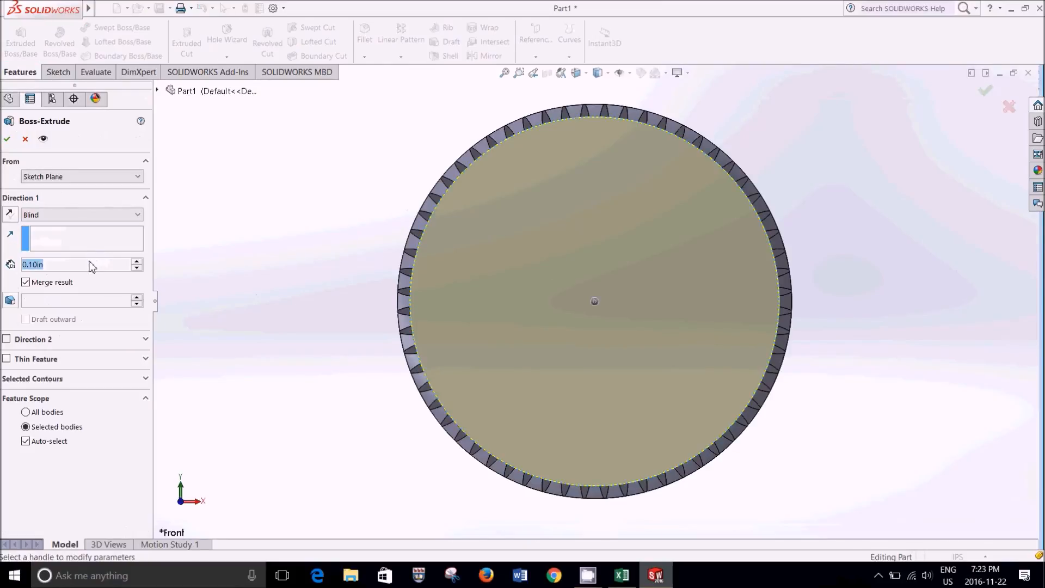
pyautogui.write('2')
pyautogui.press('Return')
pyautogui.press('BackSpace')
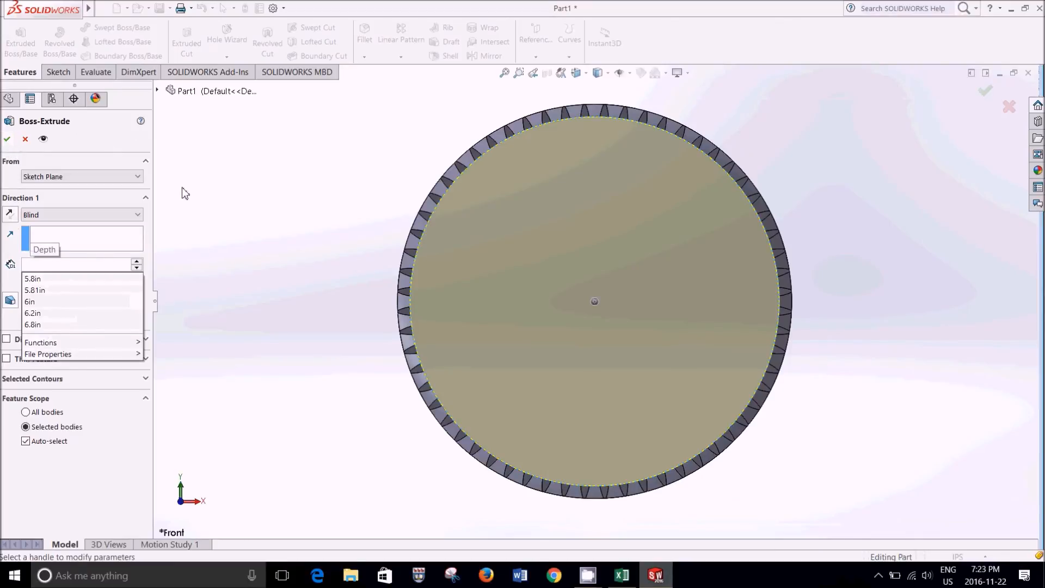
pyautogui.doubleClick(36, 267)
pyautogui.write('2')
pyautogui.press('Return')
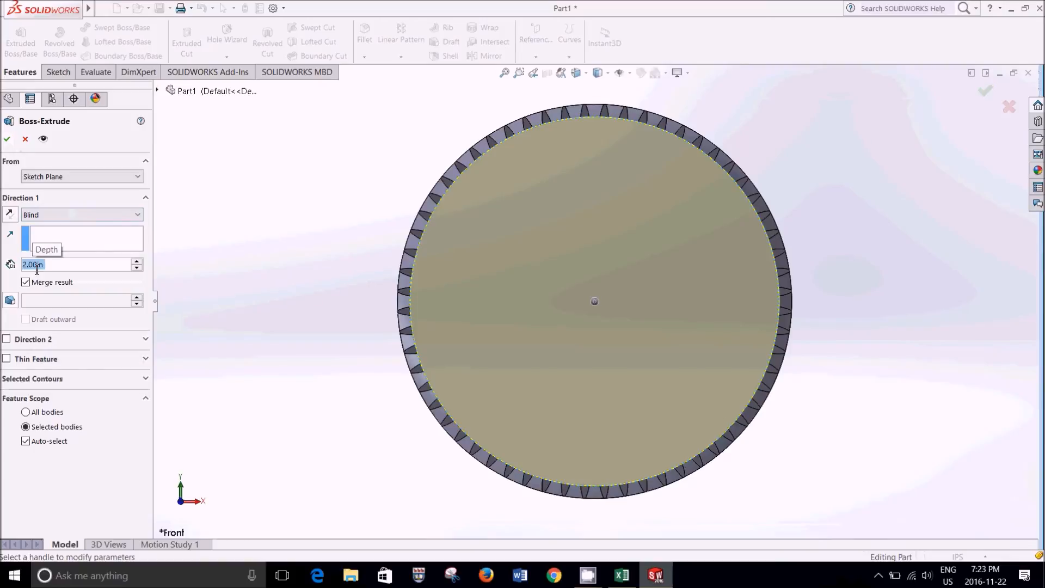
pyautogui.click(8, 139)
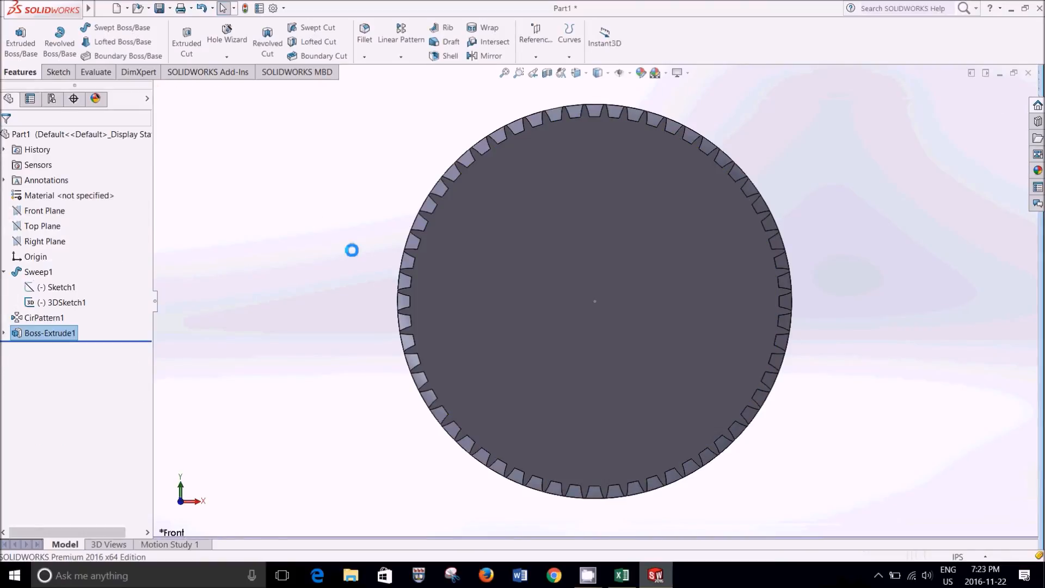
pyautogui.press('space')
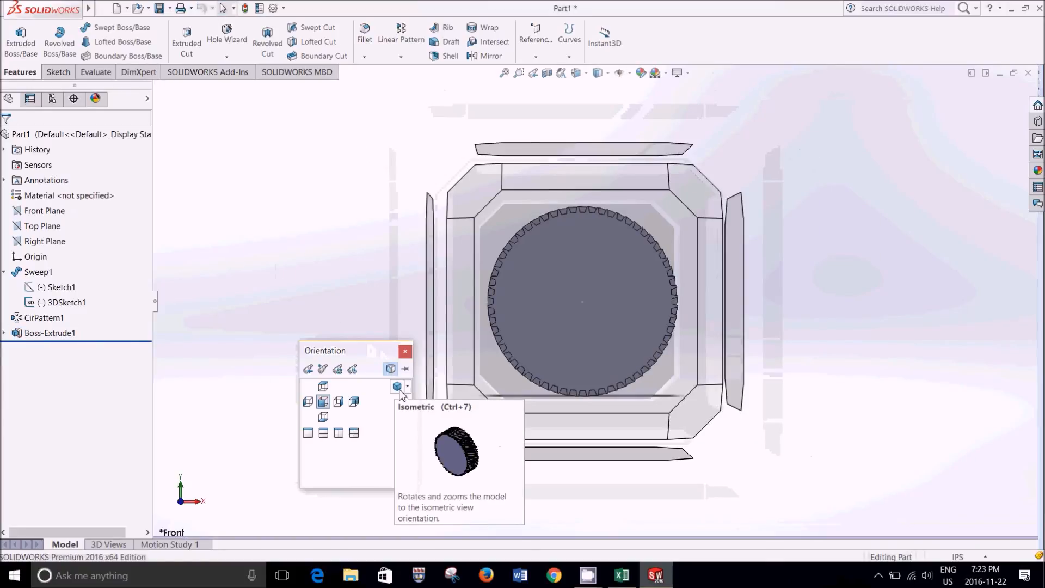
pyautogui.click(398, 387)
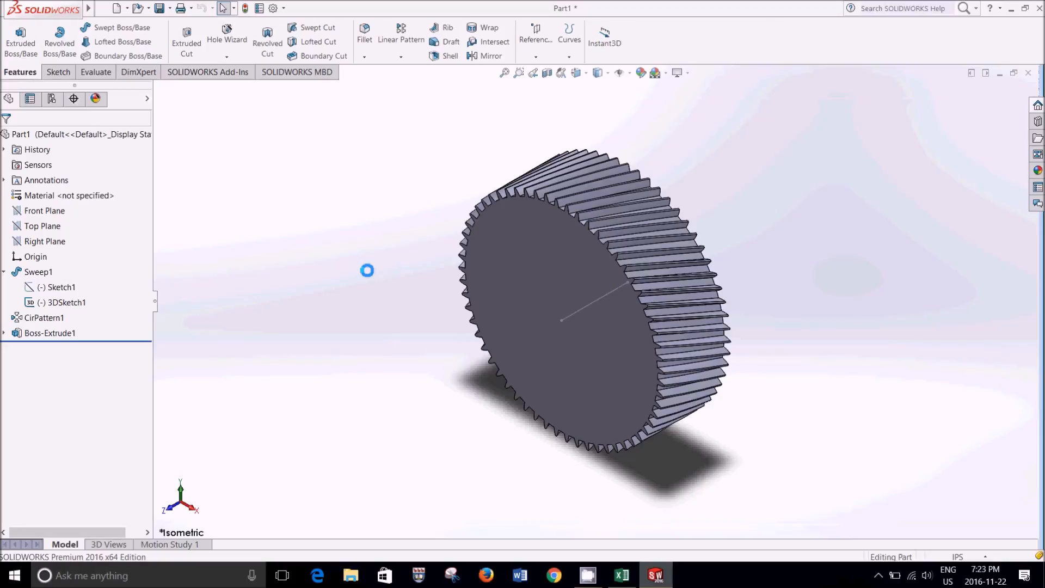
# Reopen the tooth sweep for editing, try reversing its twist direction back and forth, and accept the original direction.
pyautogui.rightClick(48, 272)
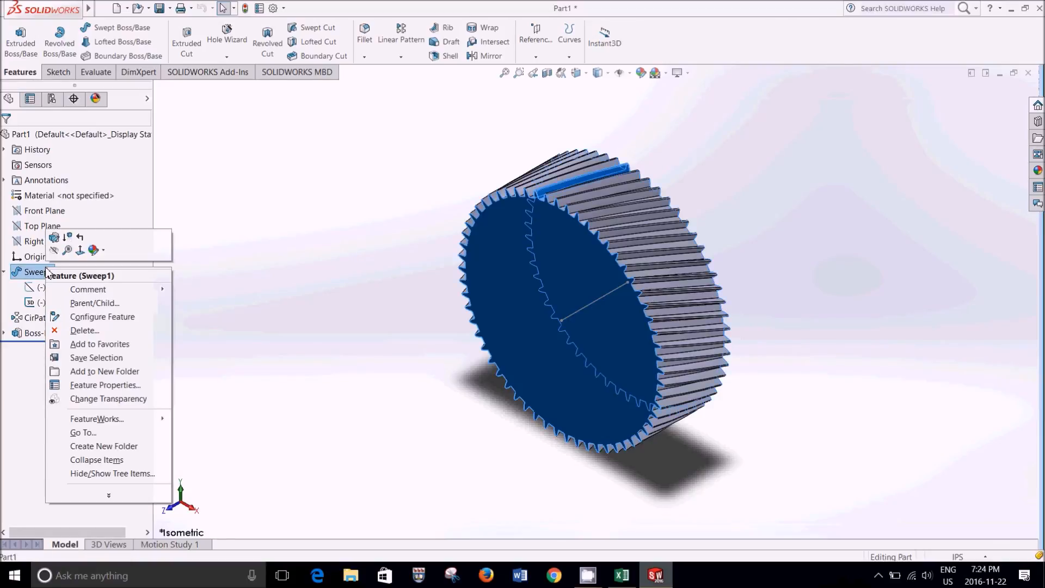
pyautogui.click(54, 239)
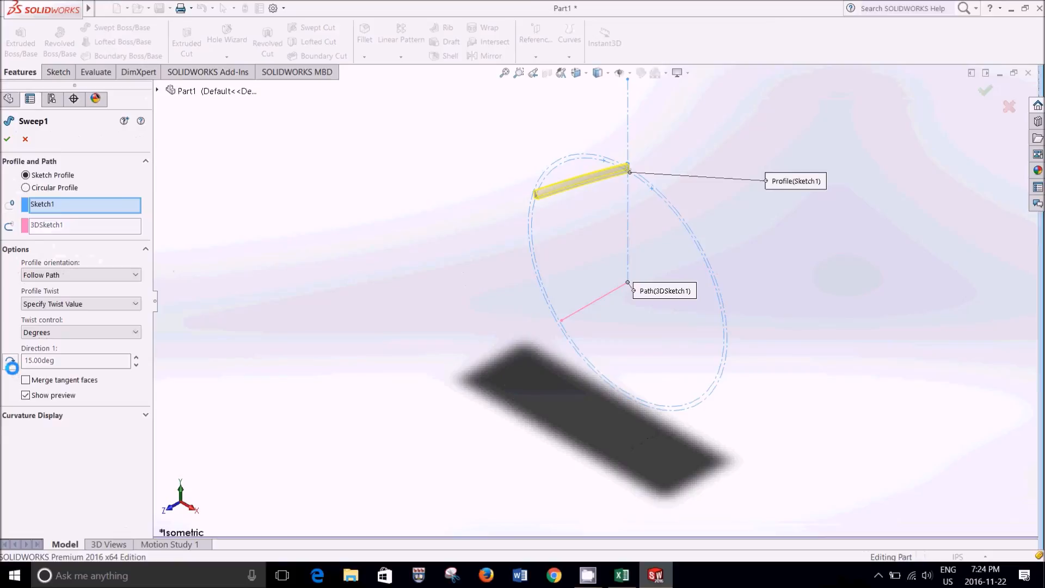
pyautogui.click(10, 362)
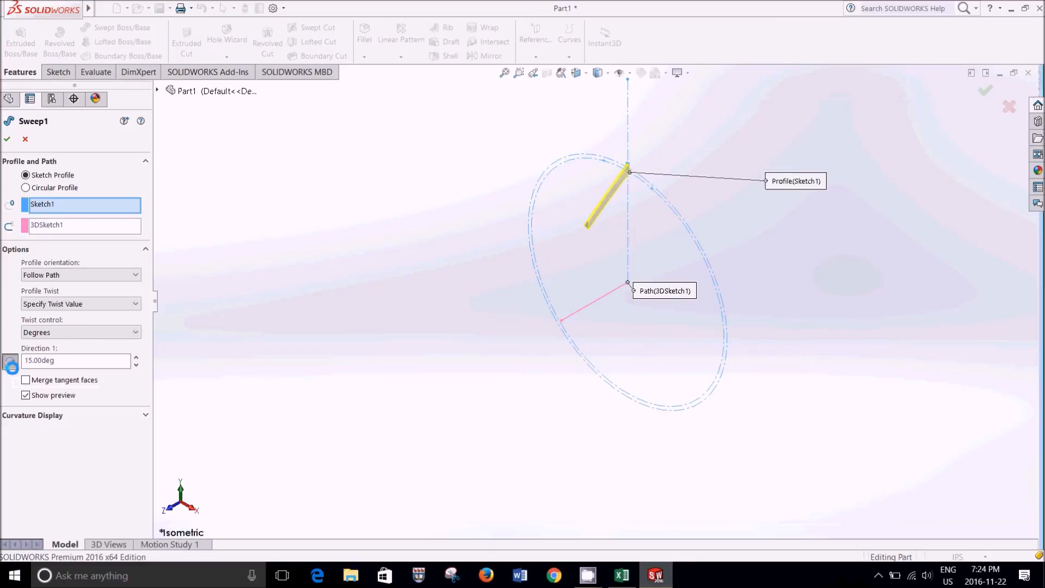
pyautogui.click(12, 366)
pyautogui.click(12, 367)
pyautogui.click(12, 367)
pyautogui.click(12, 367)
pyautogui.click(12, 367)
pyautogui.click(7, 140)
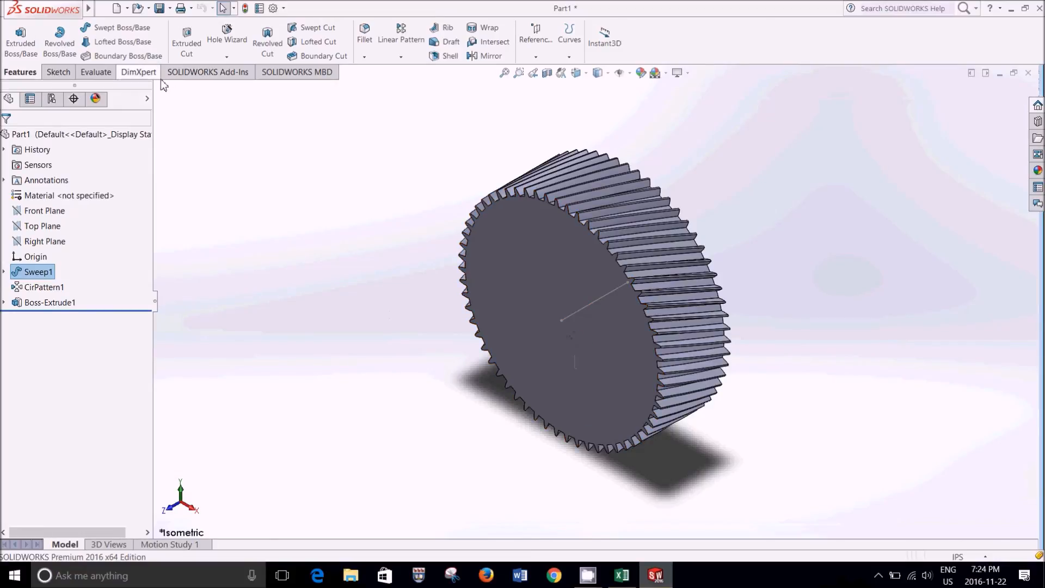
# Start a new sketch on the Front Plane and show the gear in the Front view.
pyautogui.click(59, 72)
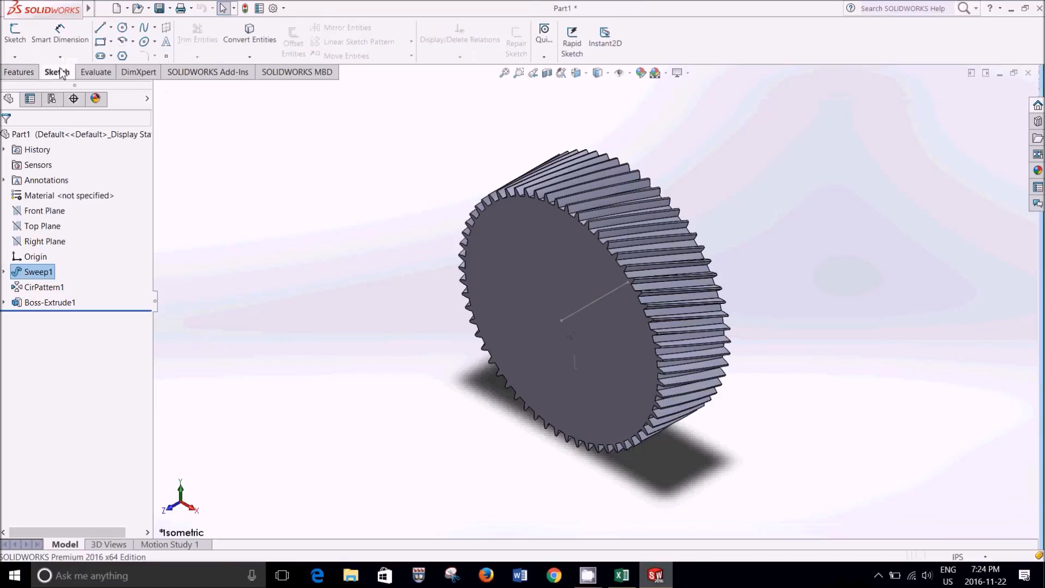
pyautogui.click(15, 32)
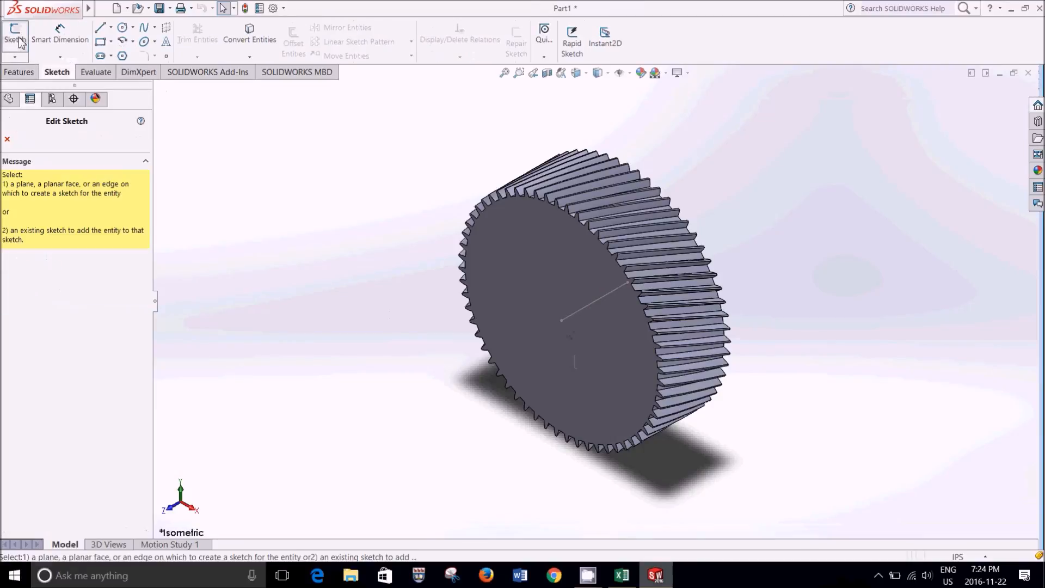
pyautogui.click(8, 98)
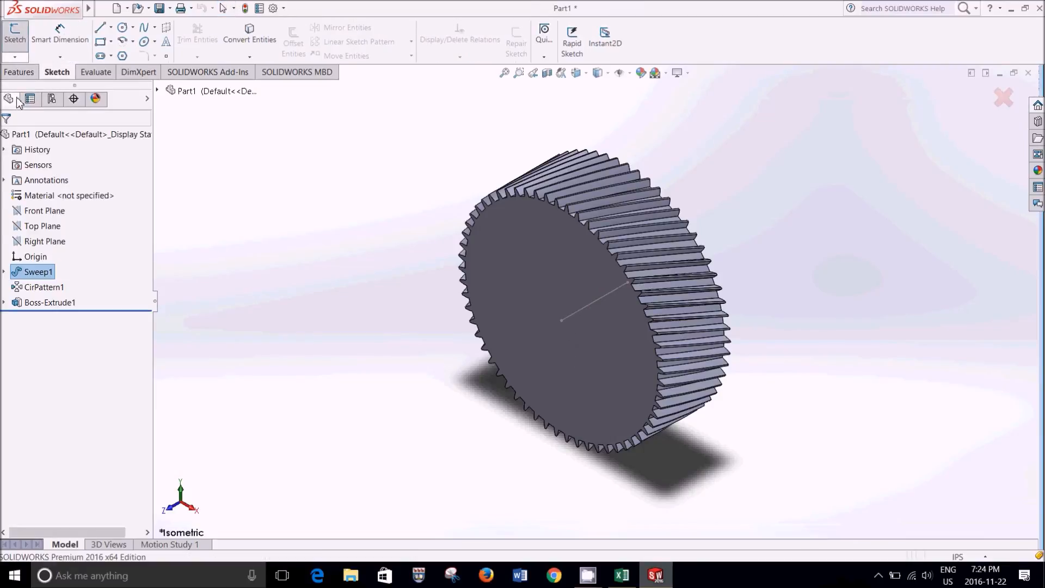
pyautogui.click(39, 210)
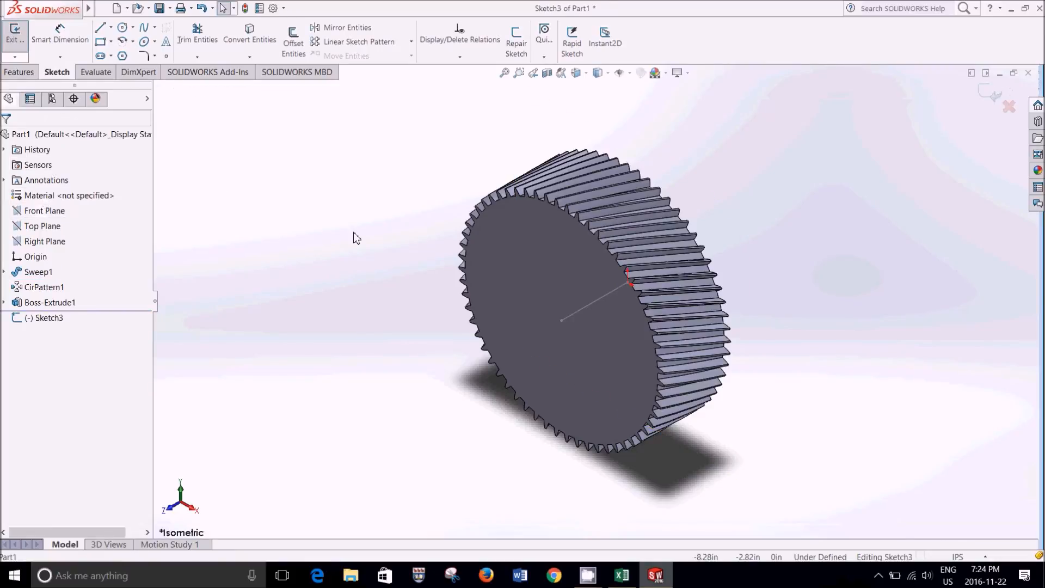
pyautogui.press('space')
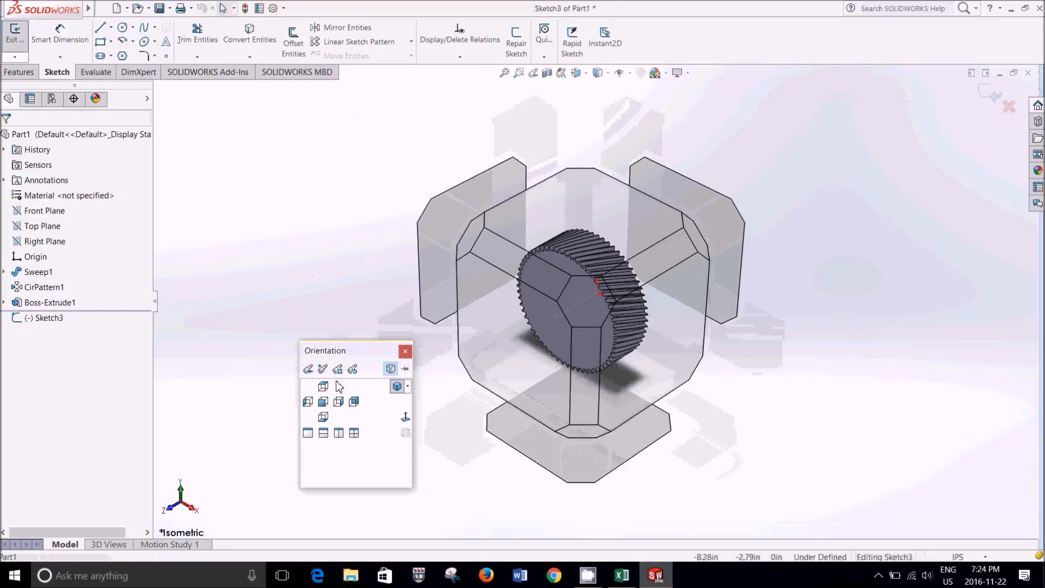
pyautogui.click(324, 401)
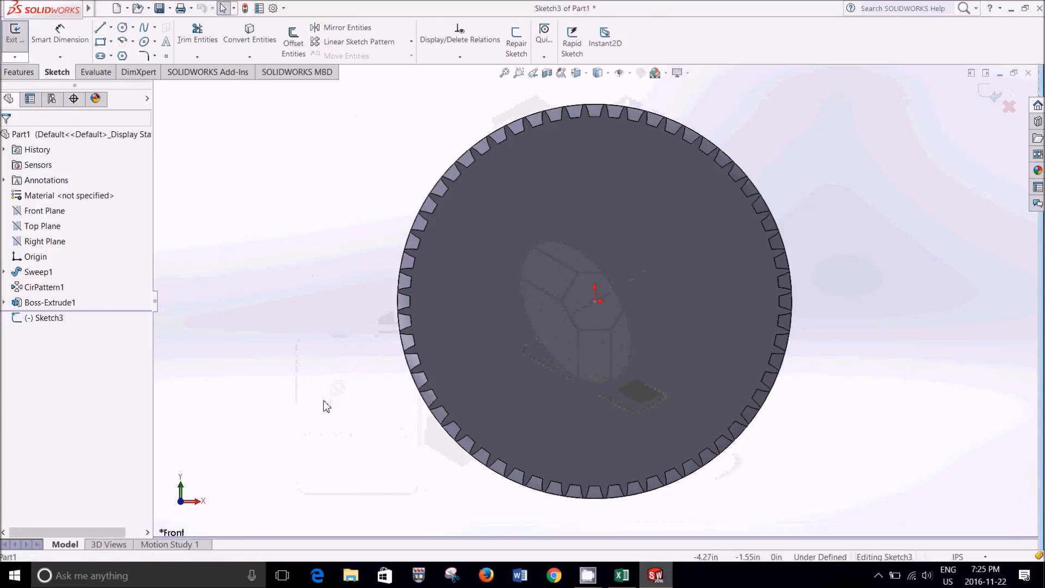
# Sketch a circle centred on the origin, well inside the gear body, for the central bore.
pyautogui.click(129, 30)
pyautogui.click(595, 301)
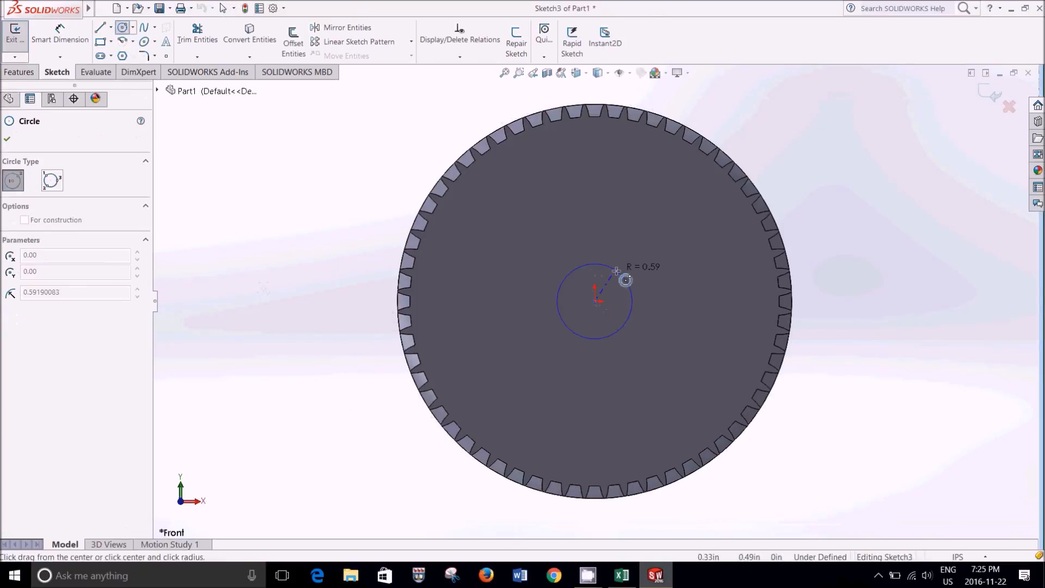